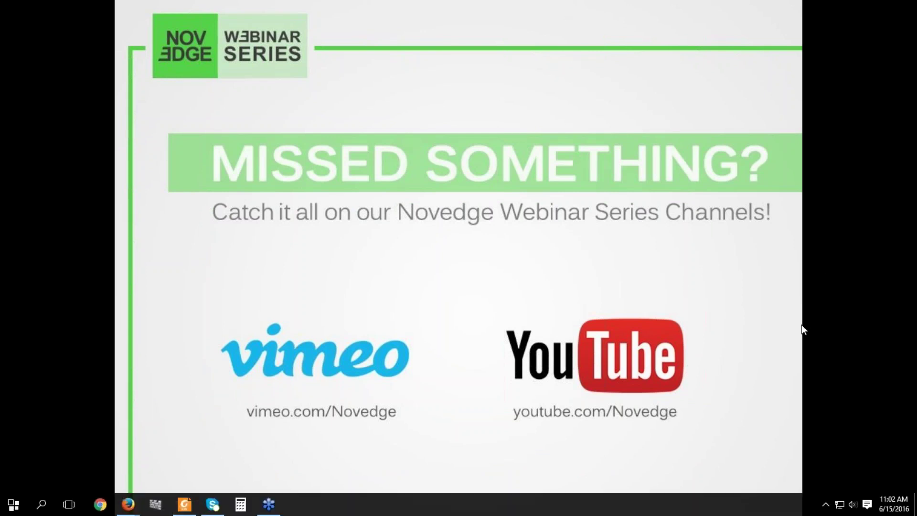
Answer Yes to the Verify Presenter Change prompt to hand over the presenter role
{"action": "left_click", "coordinate": [539, 270]}
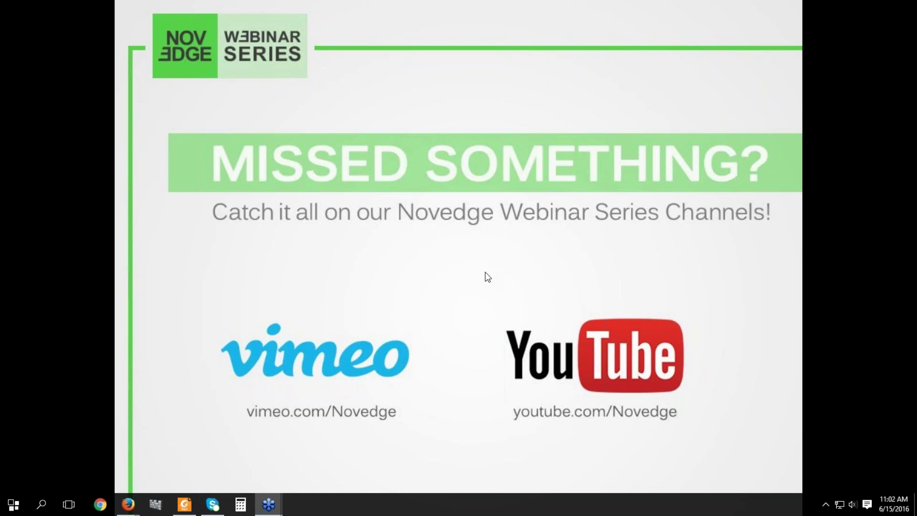
Maximize the Webinar.pdf window and switch to Vista > Modalità schermo intero full-screen mode
{"action": "key", "text": "alt+Tab"}
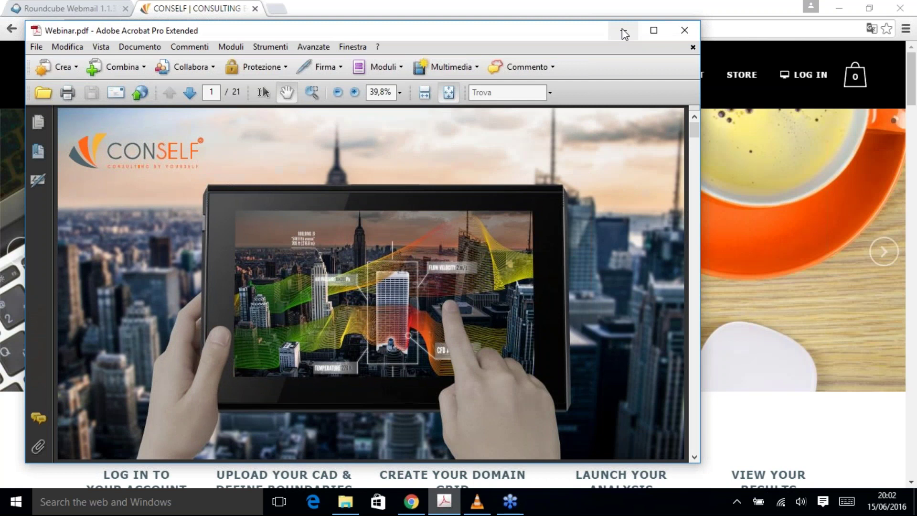
{"action": "left_click", "coordinate": [654, 30]}
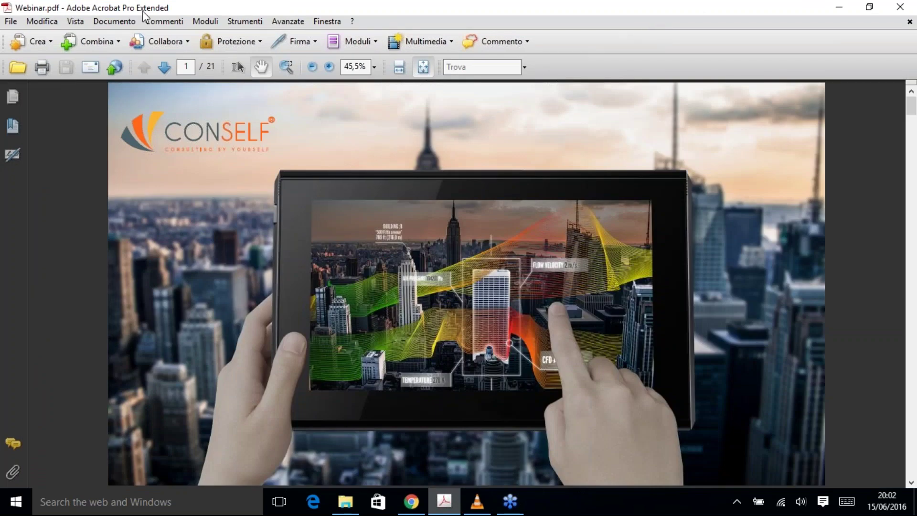
{"action": "left_click", "coordinate": [79, 20]}
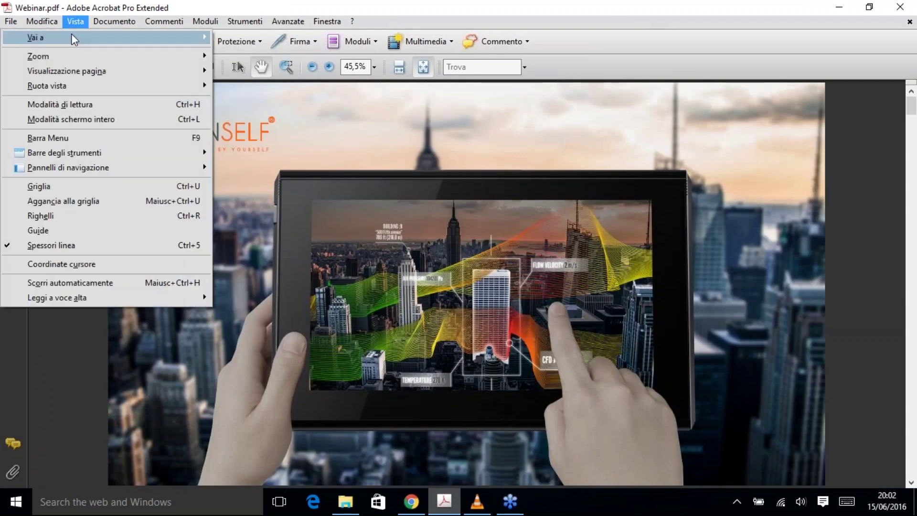
{"action": "mouse_move", "coordinate": [71, 35]}
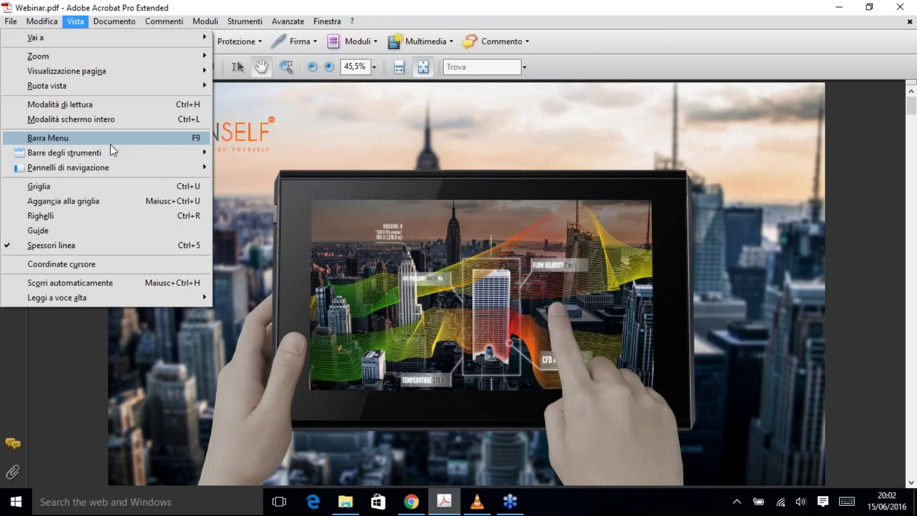
{"action": "left_click", "coordinate": [113, 120]}
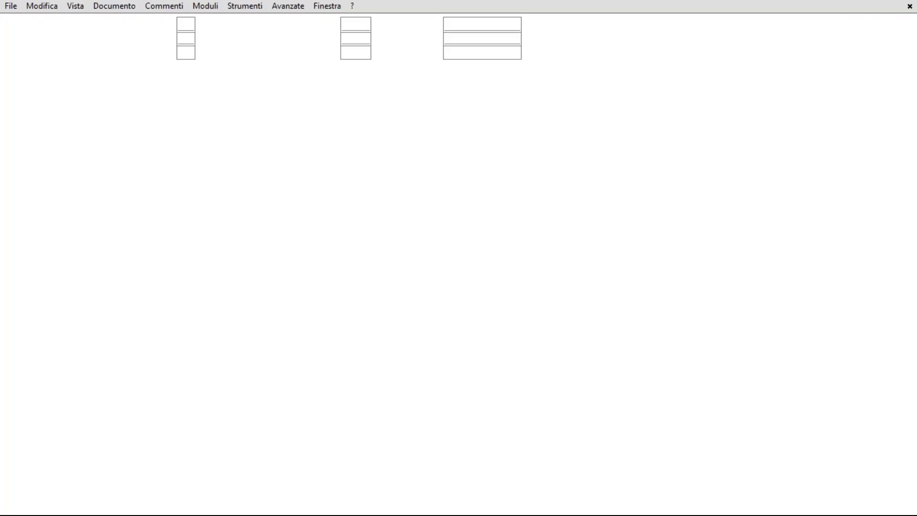
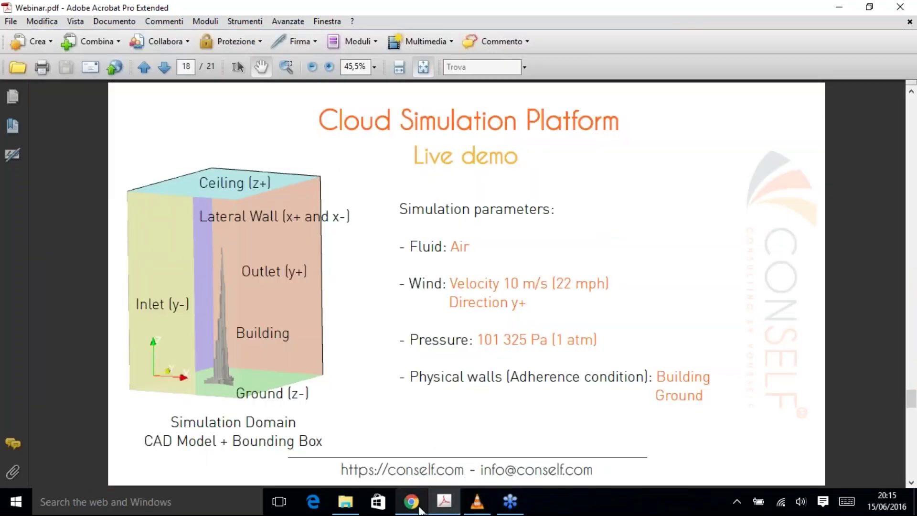
Switch from the Acrobat Live demo slide to the CONSELF website in Chrome
{"action": "left_click", "coordinate": [420, 509]}
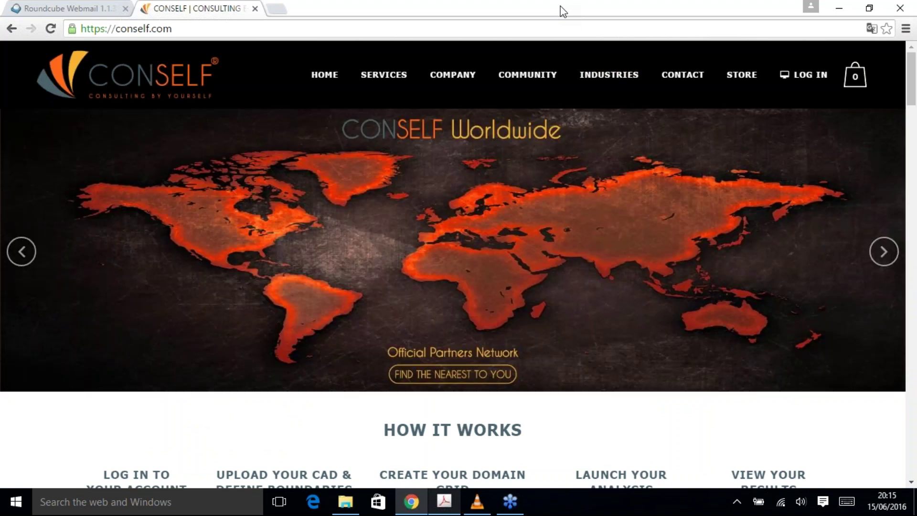
{"action": "mouse_move", "coordinate": [384, 75]}
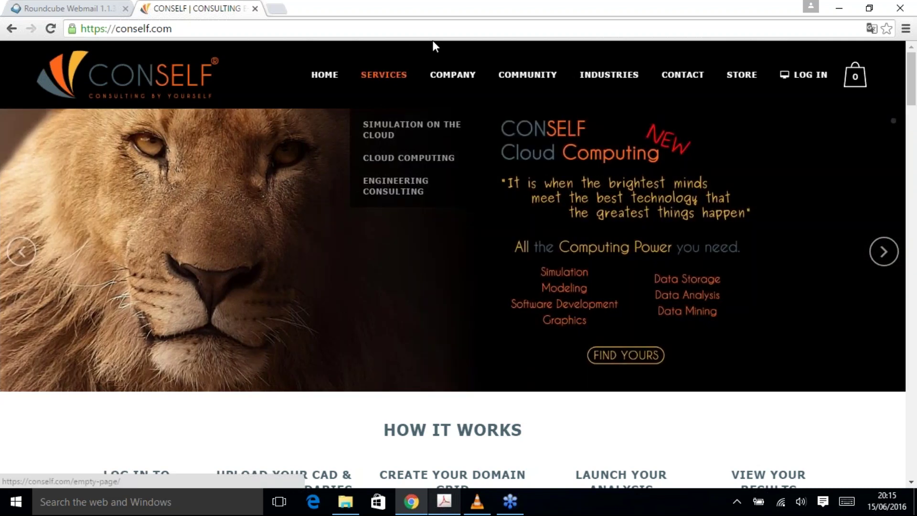
{"action": "mouse_move", "coordinate": [481, 58]}
{"action": "mouse_move", "coordinate": [533, 80]}
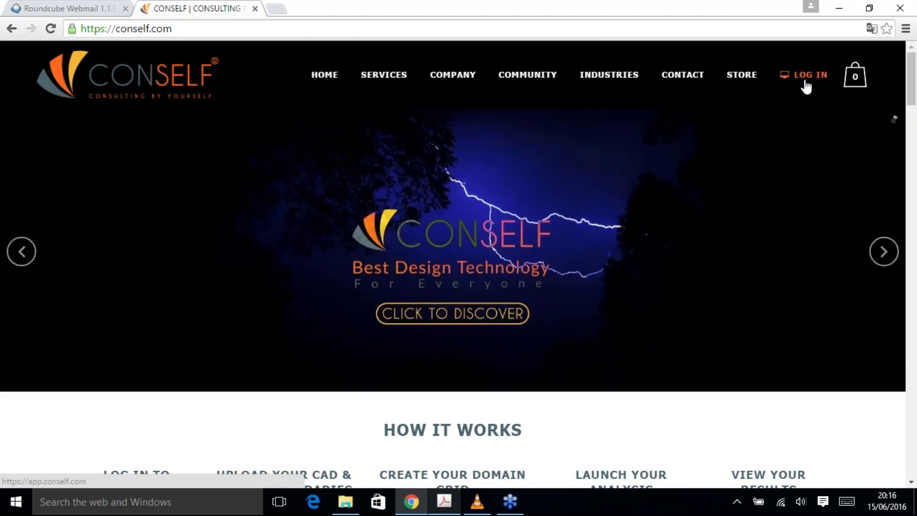
{"action": "left_click", "coordinate": [804, 82]}
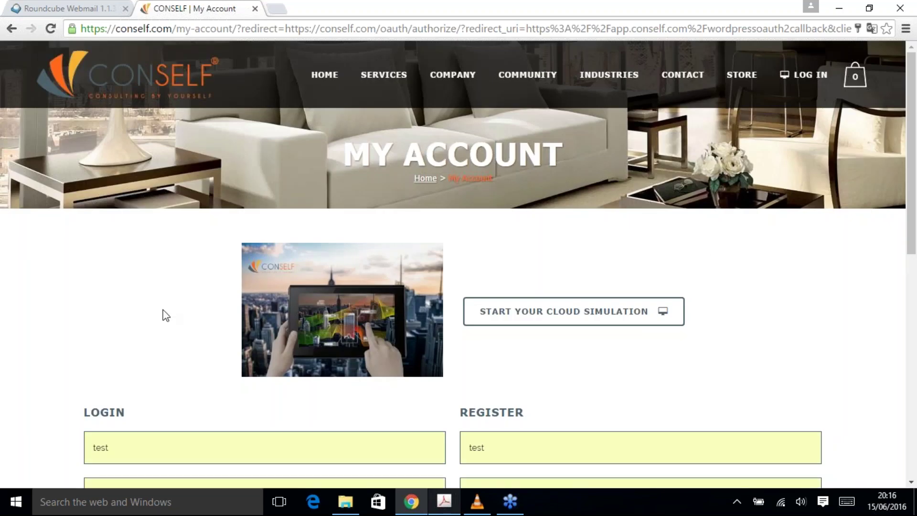
Sign in to the CONSELF cloud account with the entered credentials
{"action": "scroll", "coordinate": [162, 313], "scroll_direction": "down", "scroll_amount": 3}
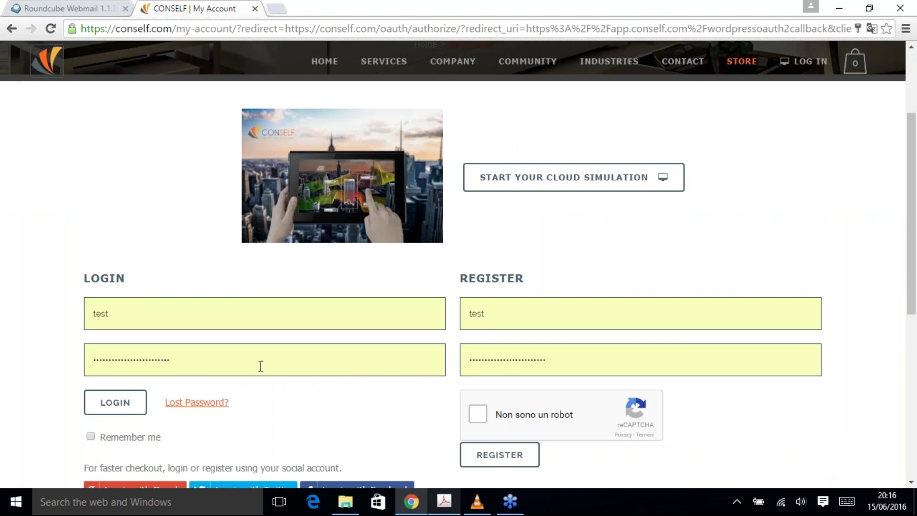
{"action": "left_click", "coordinate": [110, 406]}
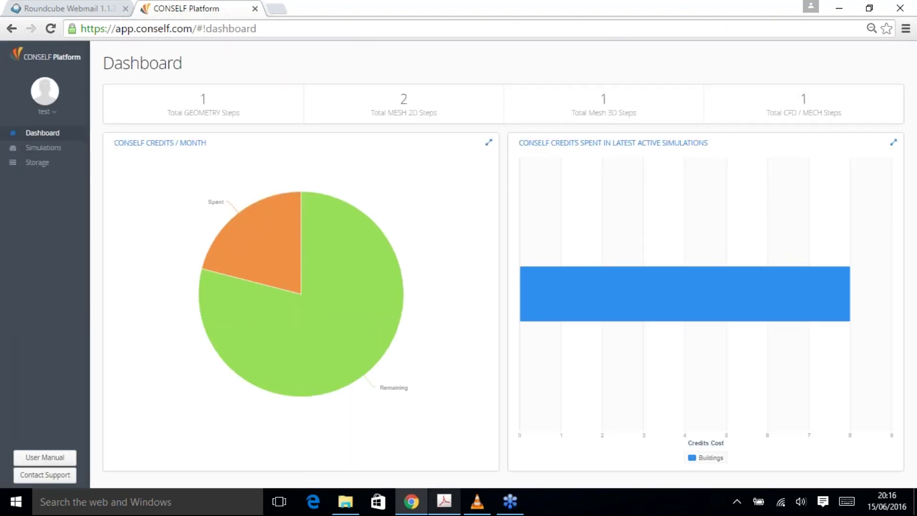
Go from the user menu's My Account page to the online store
{"action": "left_click", "coordinate": [50, 114]}
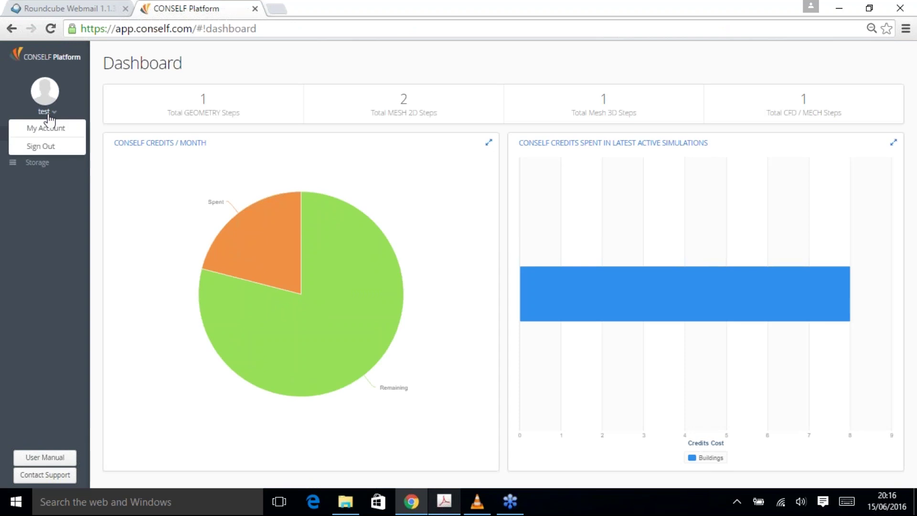
{"action": "left_click", "coordinate": [45, 127]}
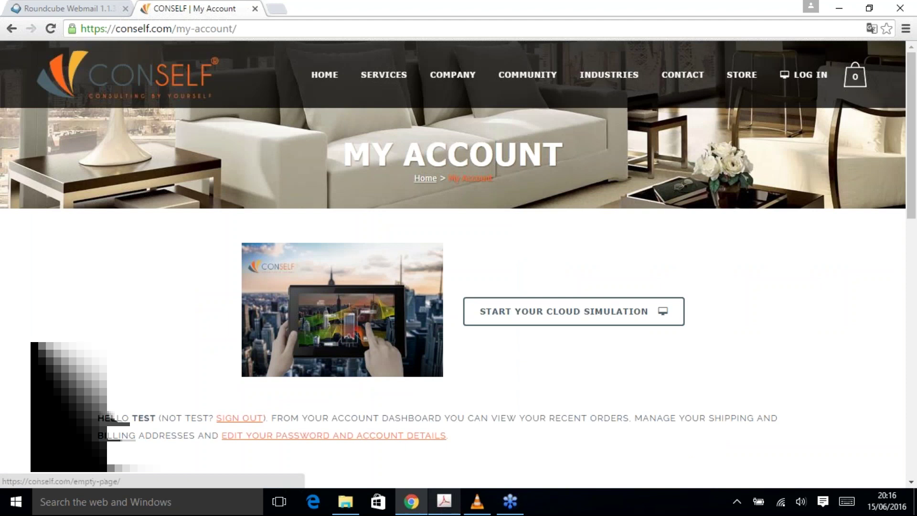
{"action": "mouse_move", "coordinate": [741, 75]}
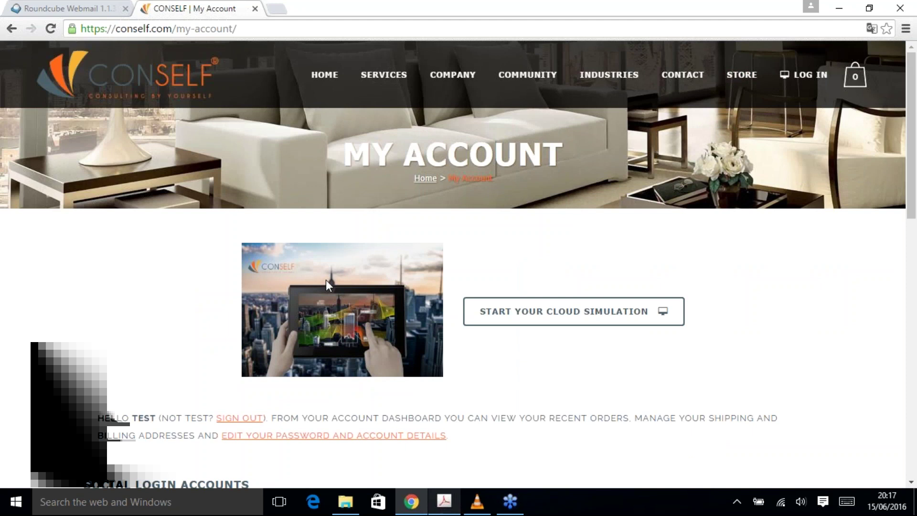
{"action": "left_click", "coordinate": [738, 124]}
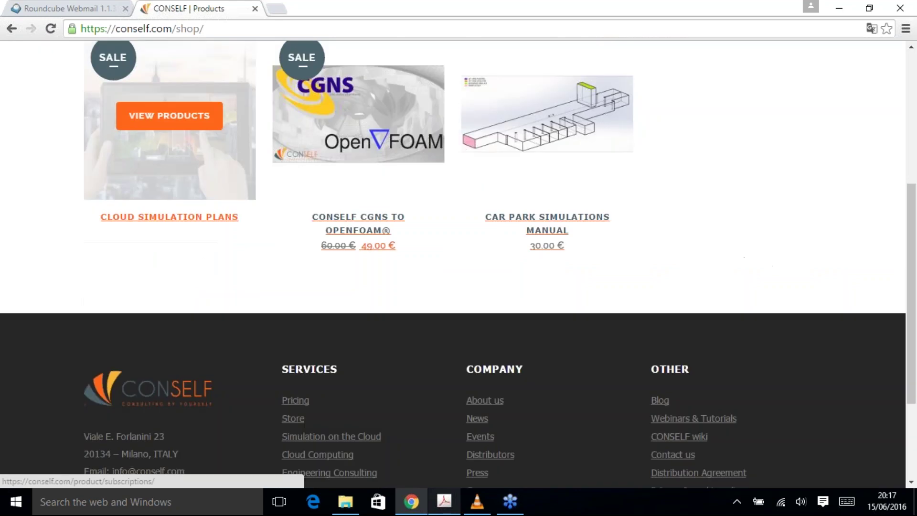
Open Cloud Simulation Plans, highlight the free WELCOME plan, and return to the Platform
{"action": "scroll", "coordinate": [165, 362], "scroll_direction": "up", "scroll_amount": 3}
{"action": "left_click", "coordinate": [165, 357]}
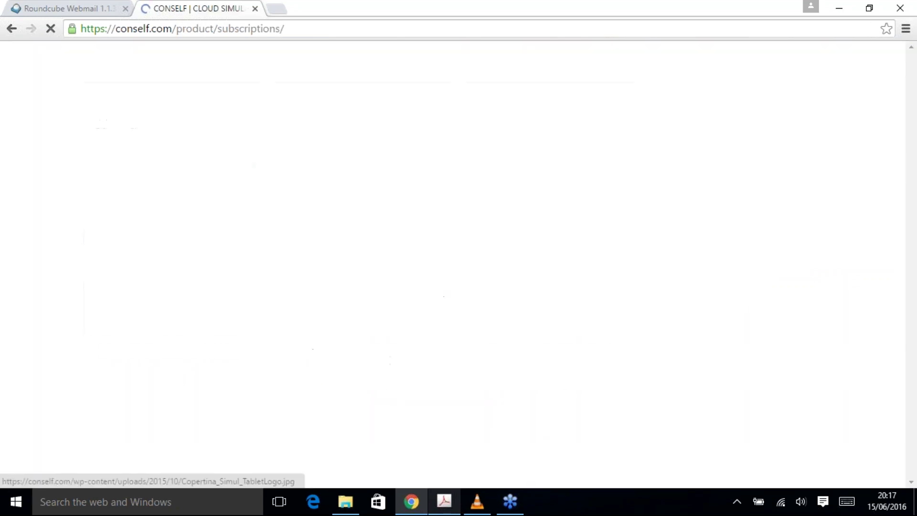
{"action": "scroll", "coordinate": [191, 355], "scroll_direction": "down", "scroll_amount": 4}
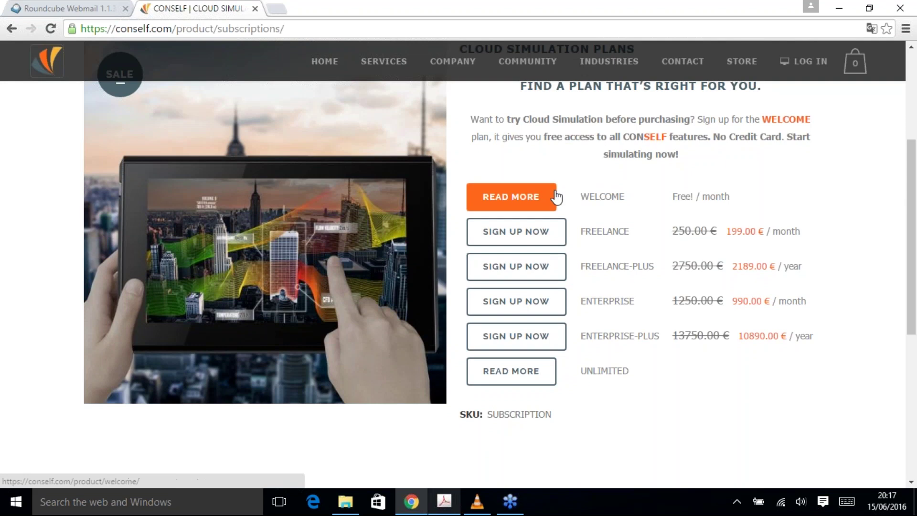
{"action": "left_click_drag", "start_coordinate": [582, 197], "coordinate": [620, 201]}
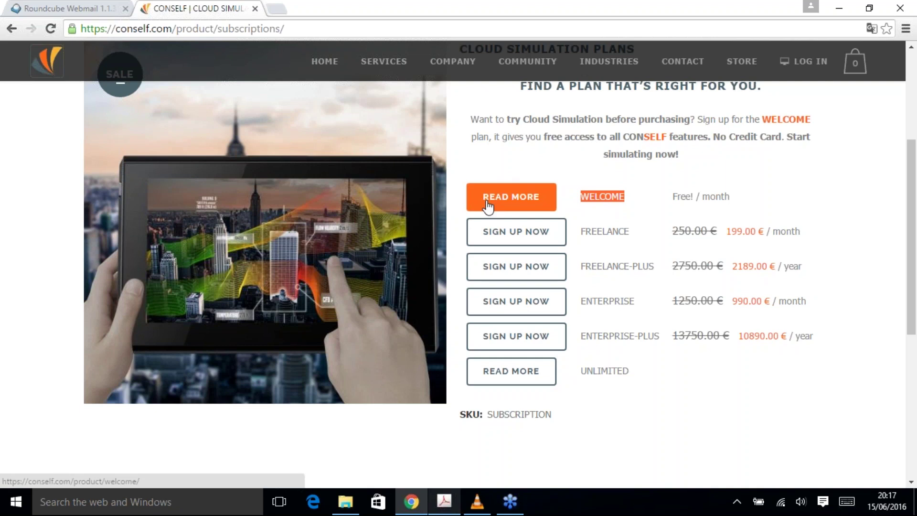
{"action": "scroll", "coordinate": [485, 204], "scroll_direction": "up", "scroll_amount": 5}
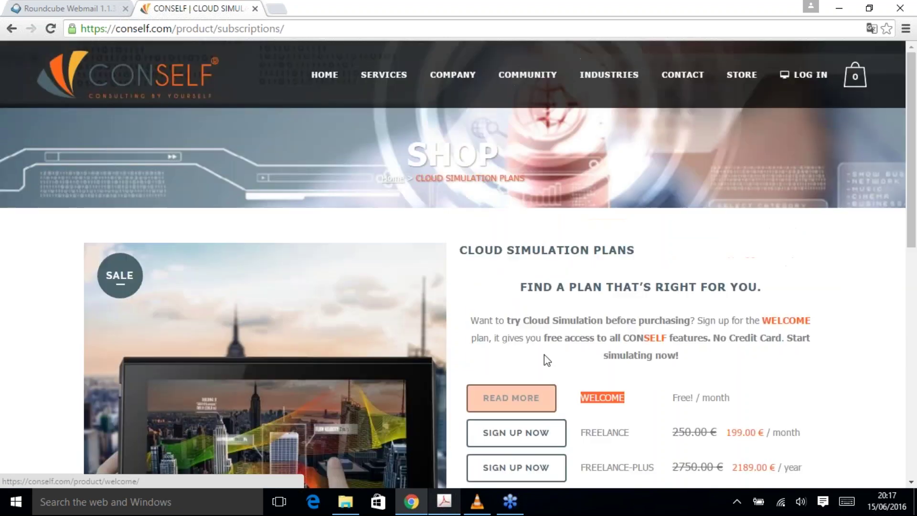
{"action": "left_click", "coordinate": [811, 75]}
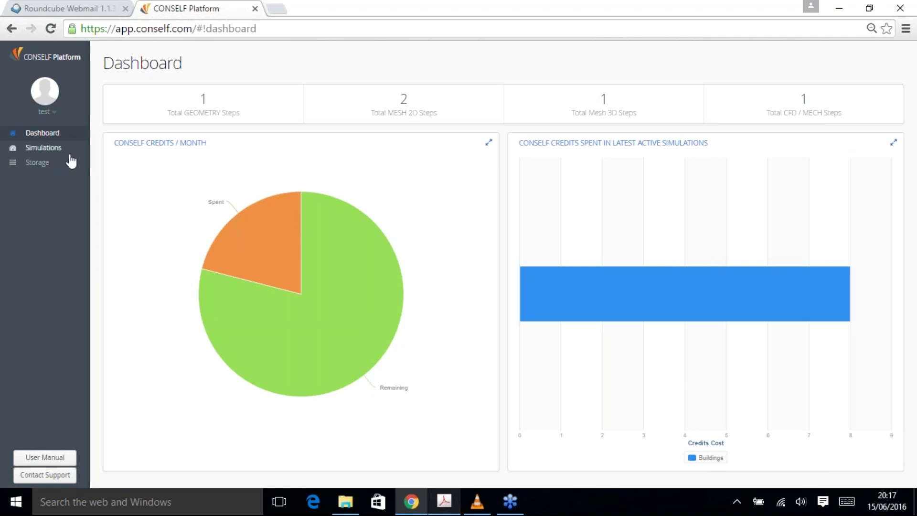
Review the Credits/Month split of 79 remaining and 21 spent, then go to Storage
{"action": "mouse_move", "coordinate": [354, 321]}
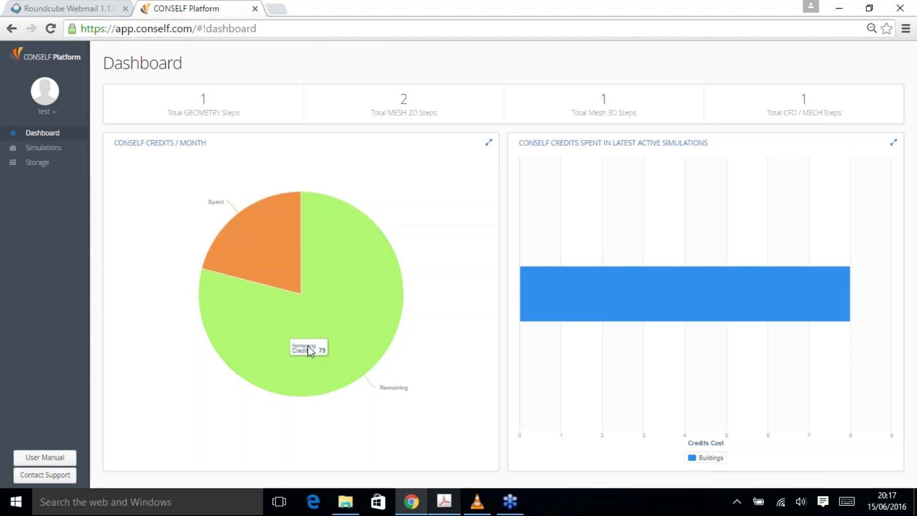
{"action": "mouse_move", "coordinate": [260, 252]}
{"action": "mouse_move", "coordinate": [243, 290]}
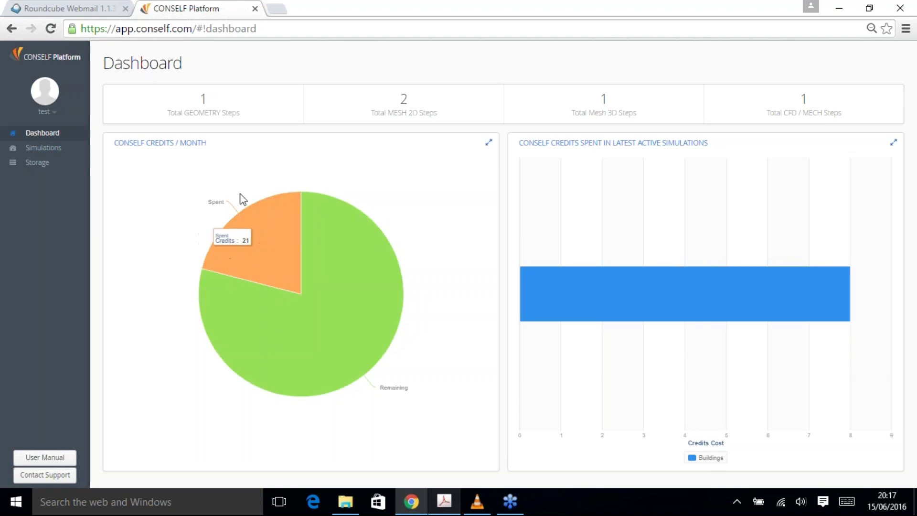
{"action": "left_click", "coordinate": [44, 163]}
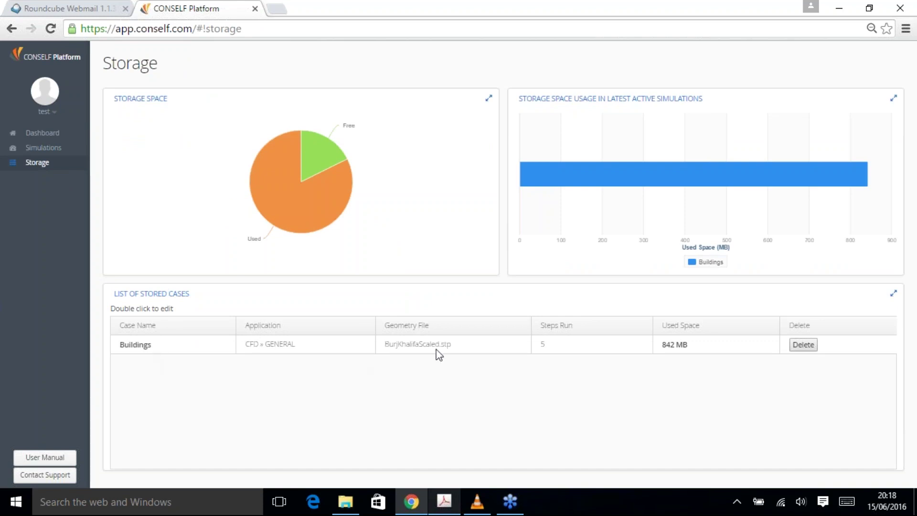
Check the Buildings case's 842 MB storage usage, then go to the Simulations page
{"action": "mouse_move", "coordinate": [294, 159]}
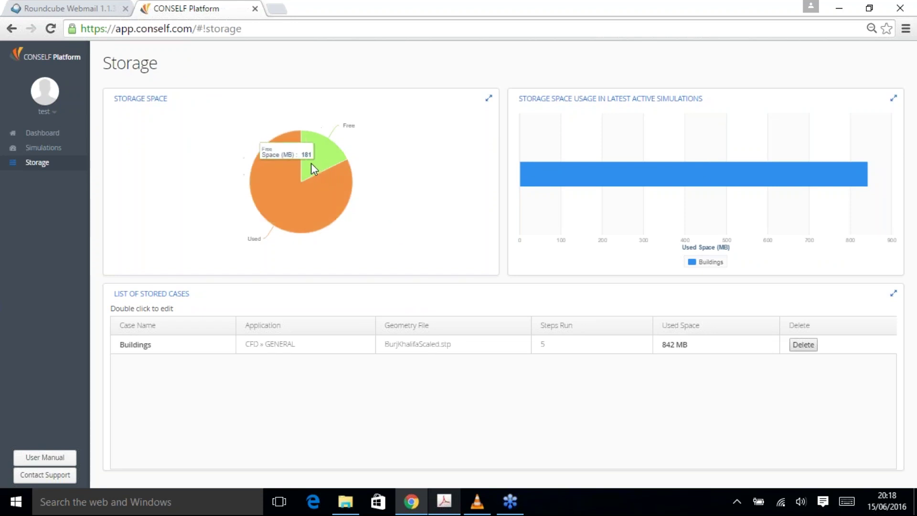
{"action": "left_click", "coordinate": [47, 148]}
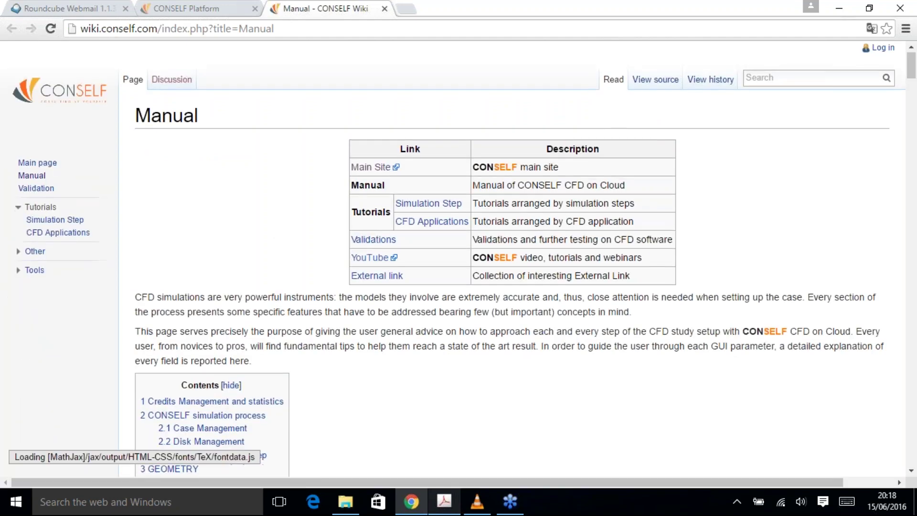
Scroll through the Manual's simulation process and Geometry sections
{"action": "scroll", "coordinate": [275, 311], "scroll_direction": "down", "scroll_amount": 4}
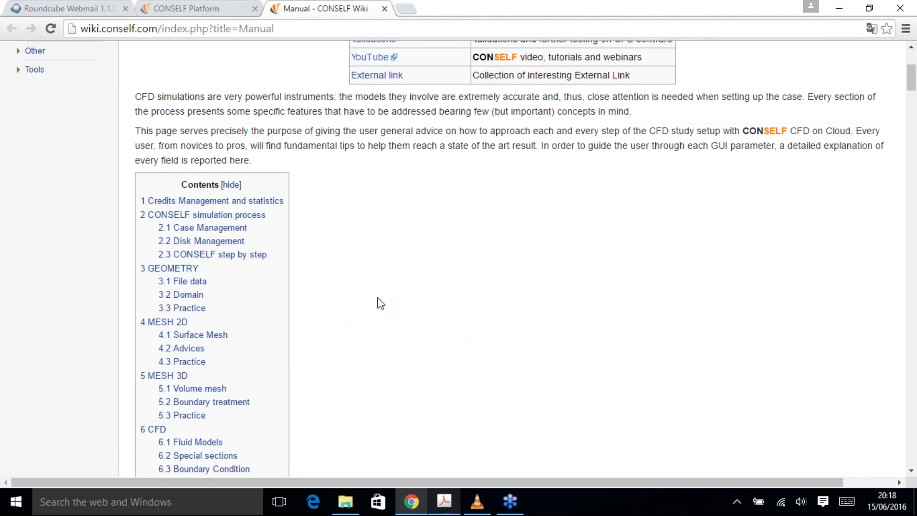
{"action": "scroll", "coordinate": [381, 303], "scroll_direction": "down", "scroll_amount": 5}
{"action": "scroll", "coordinate": [384, 303], "scroll_direction": "down", "scroll_amount": 15}
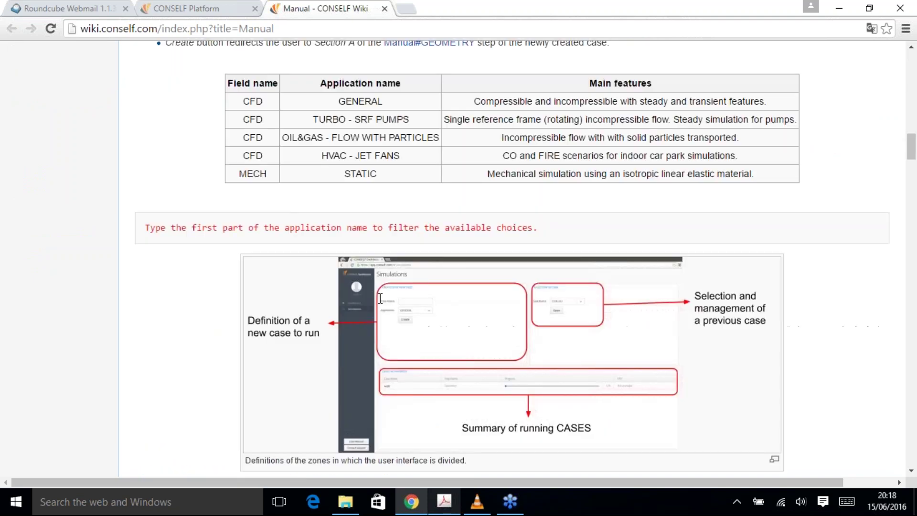
{"action": "scroll", "coordinate": [380, 298], "scroll_direction": "down", "scroll_amount": 8}
{"action": "scroll", "coordinate": [382, 301], "scroll_direction": "down", "scroll_amount": 8}
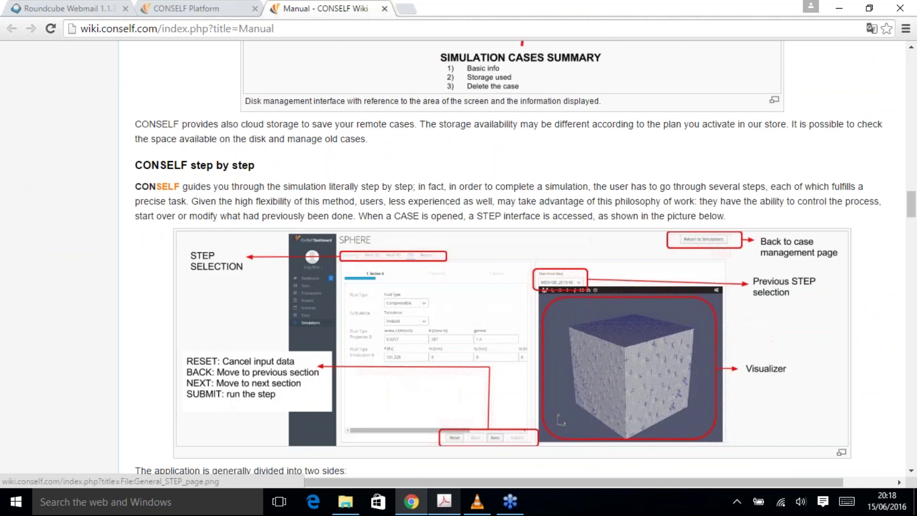
{"action": "scroll", "coordinate": [374, 309], "scroll_direction": "down", "scroll_amount": 10}
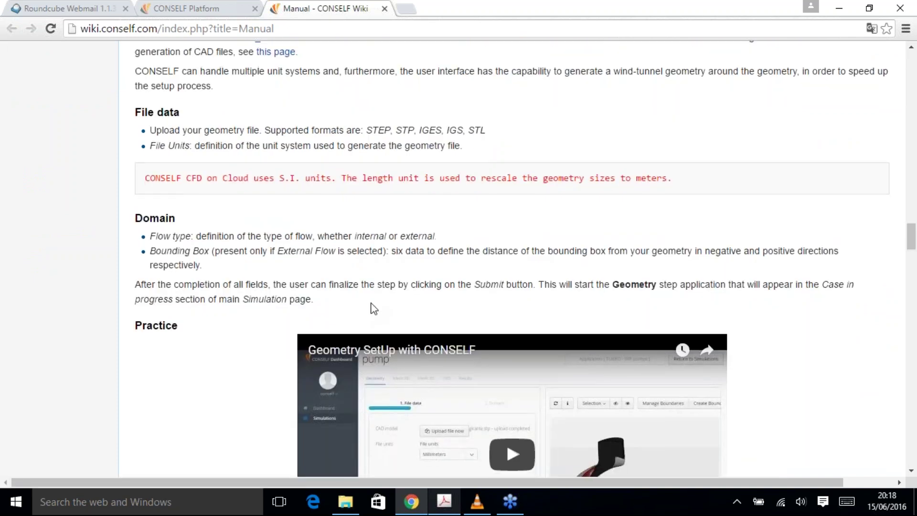
{"action": "scroll", "coordinate": [374, 309], "scroll_direction": "up", "scroll_amount": 8}
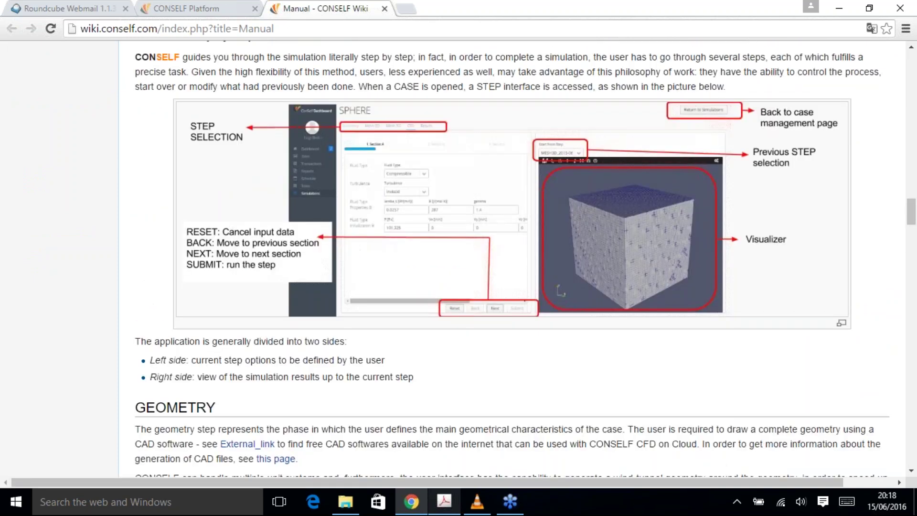
{"action": "scroll", "coordinate": [374, 309], "scroll_direction": "up", "scroll_amount": 5}
Create a new CFD » GENERAL case named 'Building'
{"action": "left_click", "coordinate": [210, 9]}
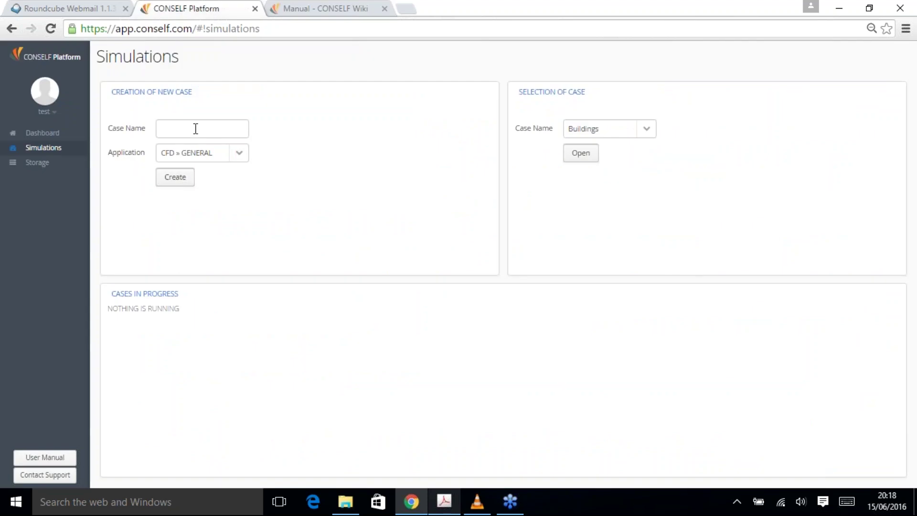
{"action": "left_click", "coordinate": [239, 155]}
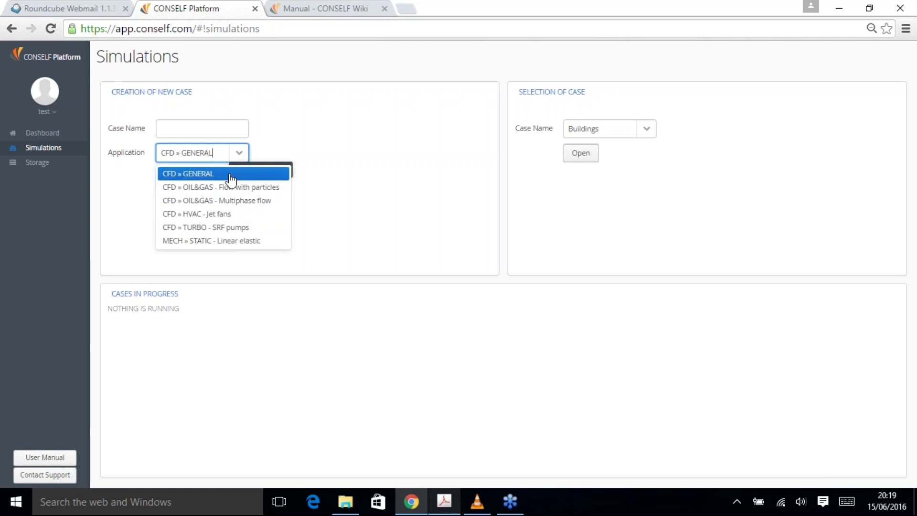
{"action": "left_click", "coordinate": [230, 176]}
{"action": "left_click", "coordinate": [203, 124]}
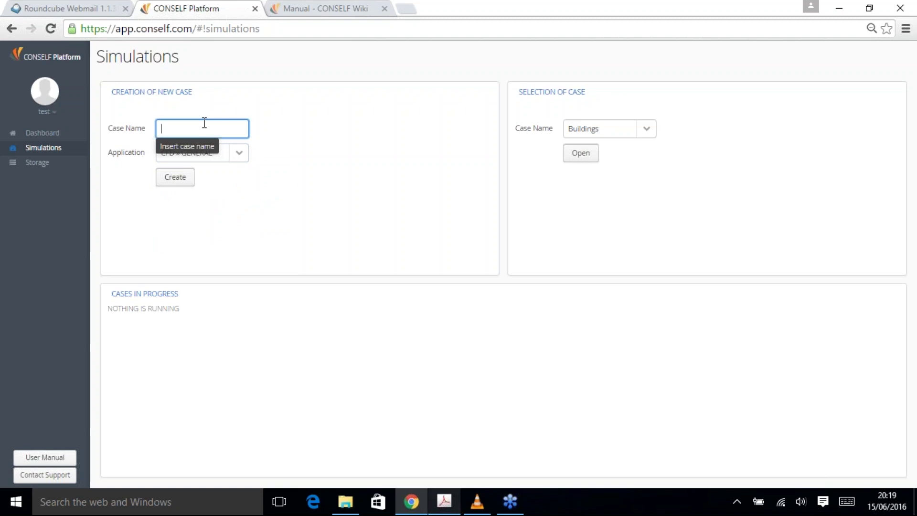
{"action": "type", "text": "Building"}
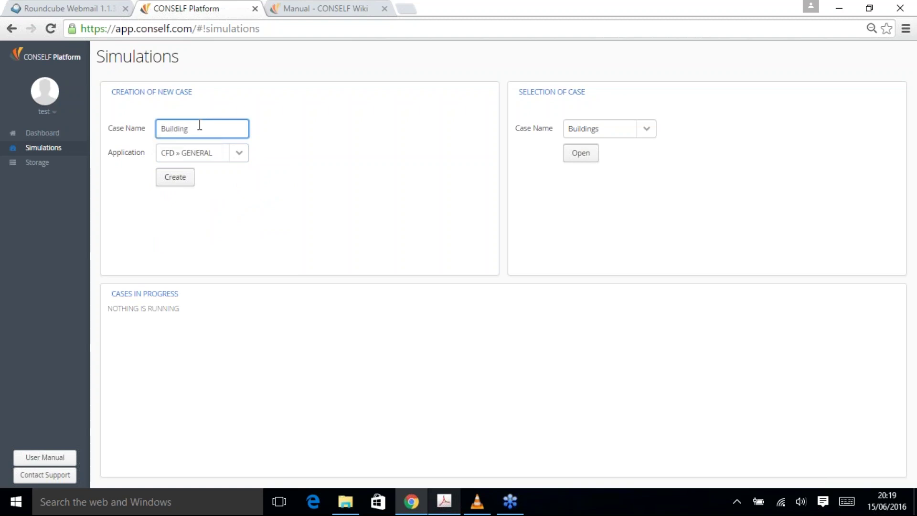
{"action": "left_click", "coordinate": [177, 182]}
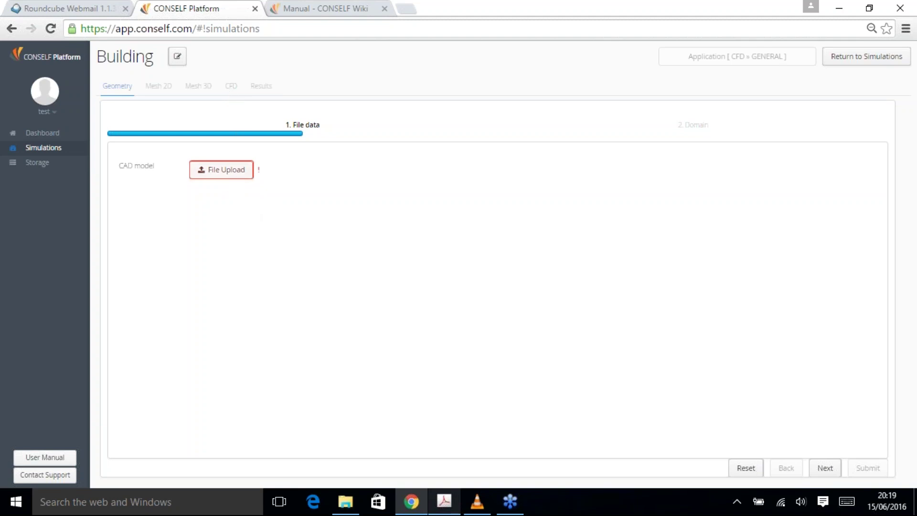
Upload BurjKhalifa.step as the Building case's CAD model
{"action": "left_click", "coordinate": [228, 178]}
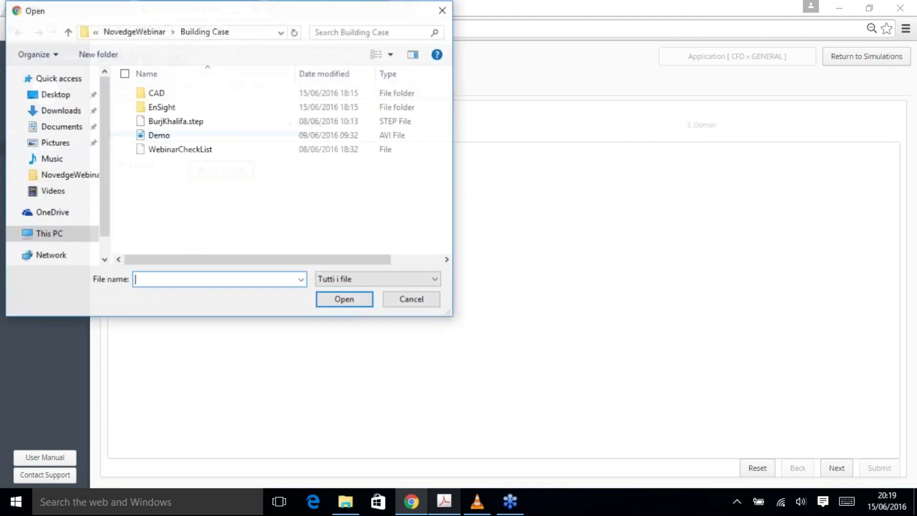
{"action": "left_click", "coordinate": [197, 122]}
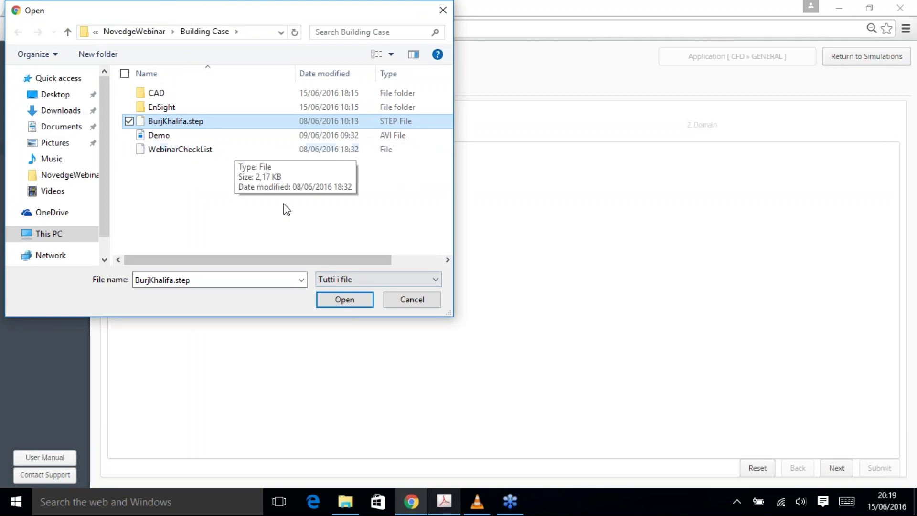
{"action": "left_click", "coordinate": [341, 302]}
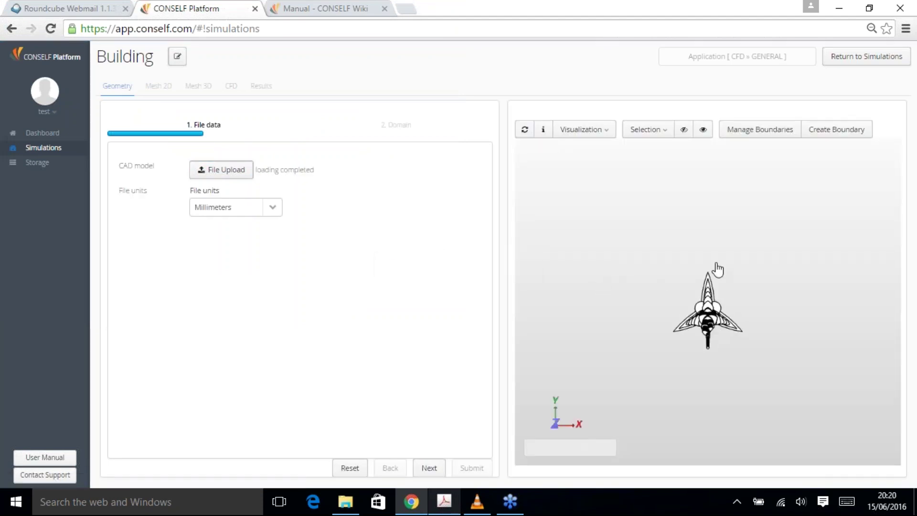
{"action": "left_click_drag", "start_coordinate": [717, 269], "coordinate": [721, 338]}
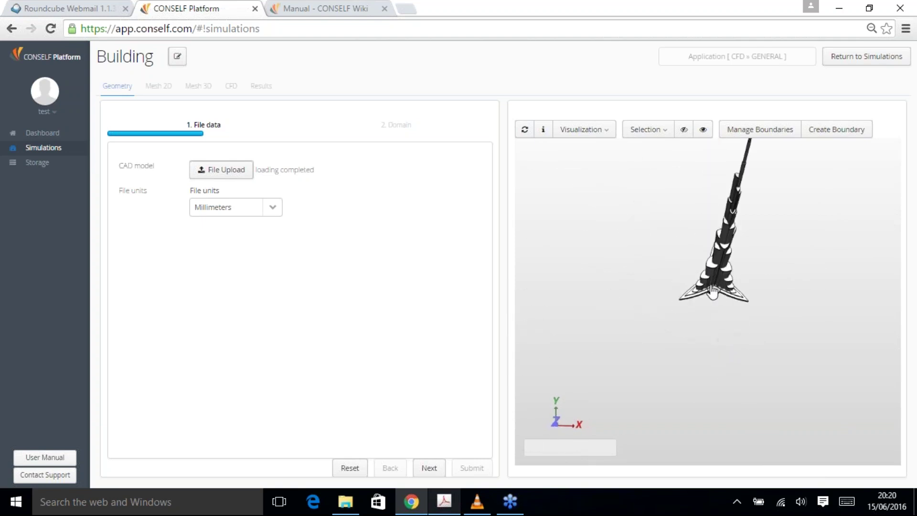
{"action": "left_click_drag", "start_coordinate": [721, 271], "coordinate": [747, 301]}
{"action": "scroll", "coordinate": [747, 300], "scroll_direction": "down", "scroll_amount": 5}
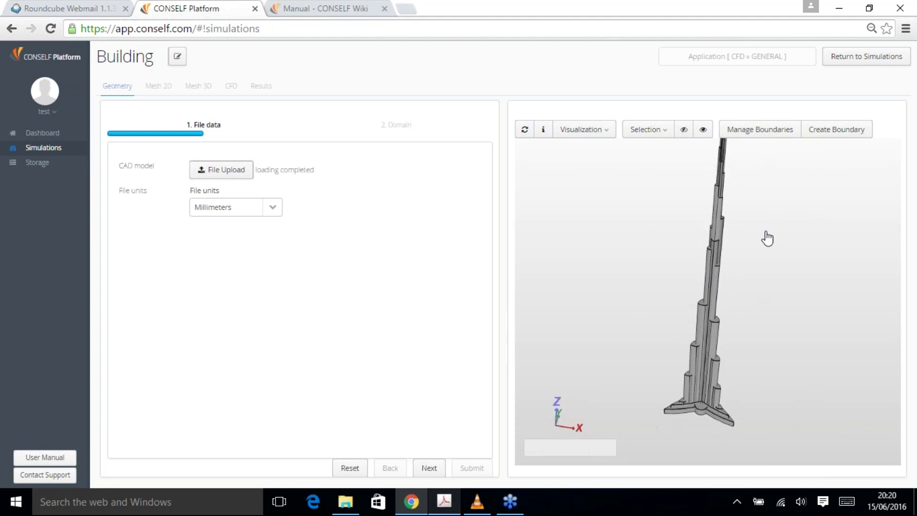
{"action": "left_click_drag", "start_coordinate": [759, 261], "coordinate": [663, 276]}
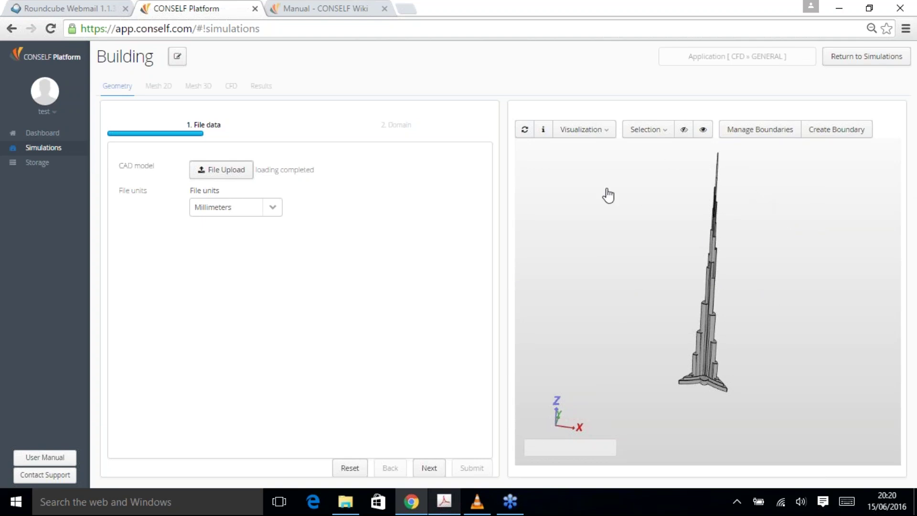
{"action": "left_click", "coordinate": [543, 136]}
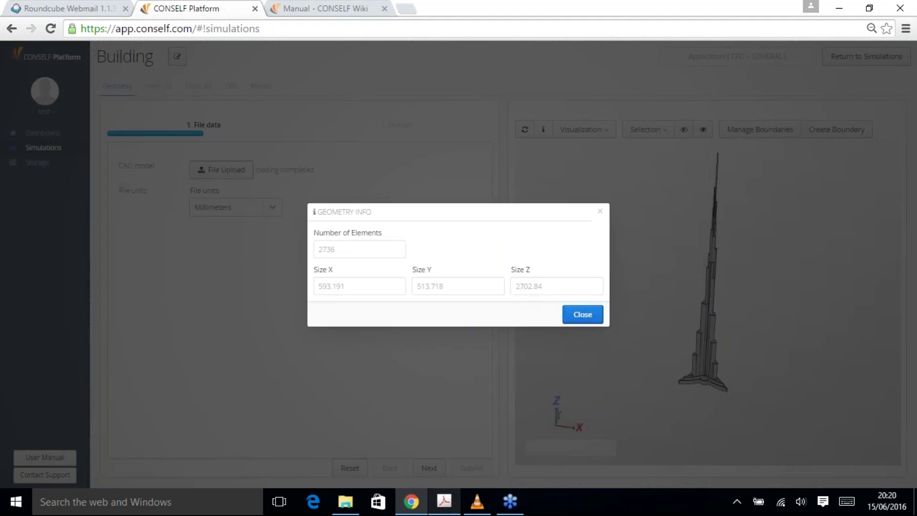
Close the Geometry Info summary, set file units to Foot, and proceed to Domain
{"action": "left_click", "coordinate": [574, 316]}
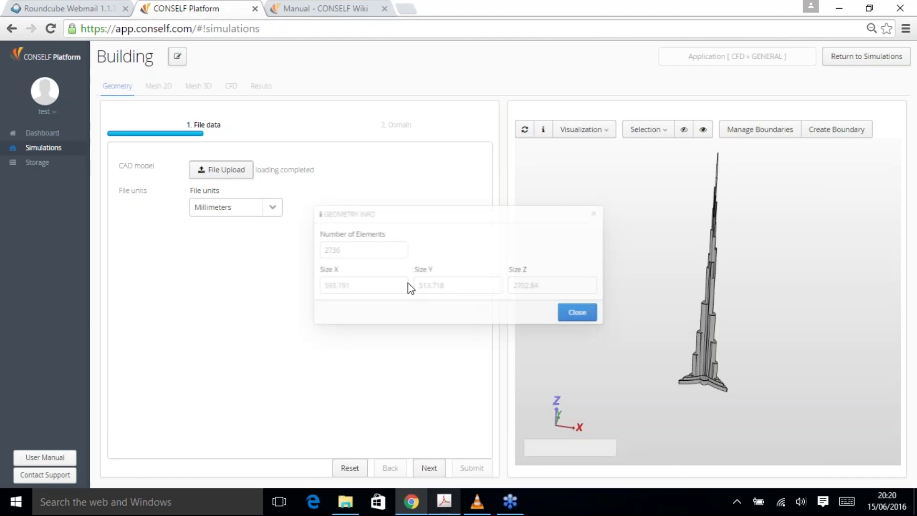
{"action": "left_click", "coordinate": [229, 207]}
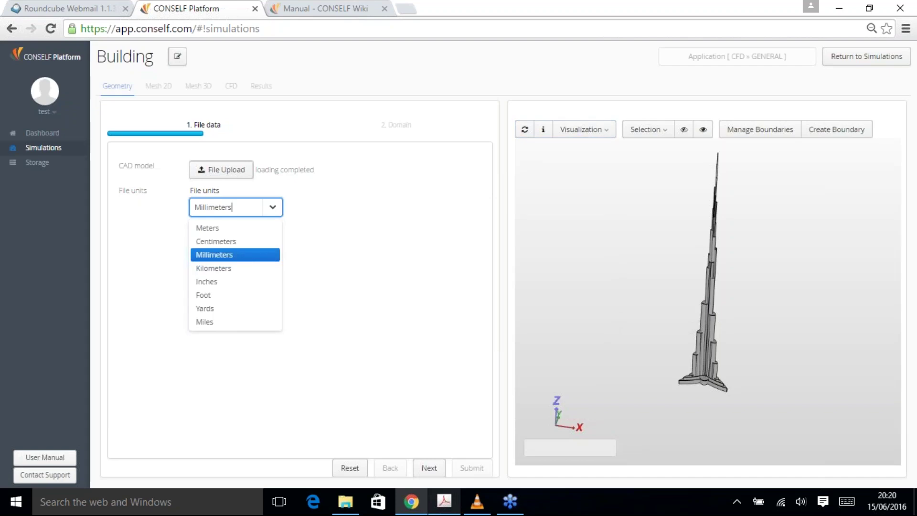
{"action": "left_click", "coordinate": [214, 297]}
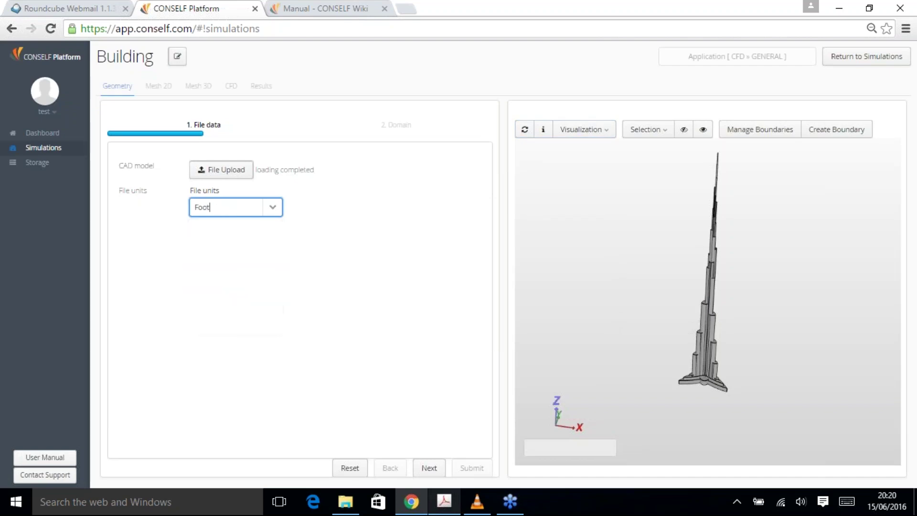
{"action": "left_click", "coordinate": [430, 469]}
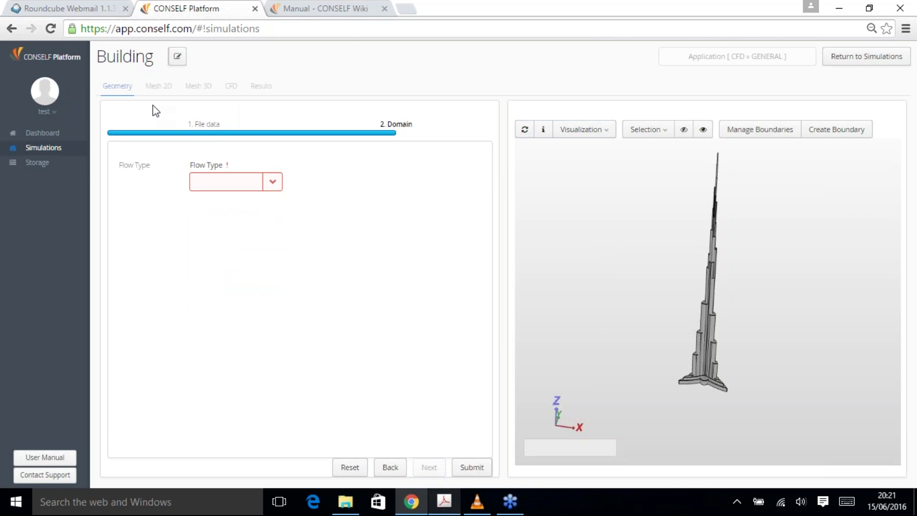
Set the Flow Type to External
{"action": "left_click", "coordinate": [267, 184]}
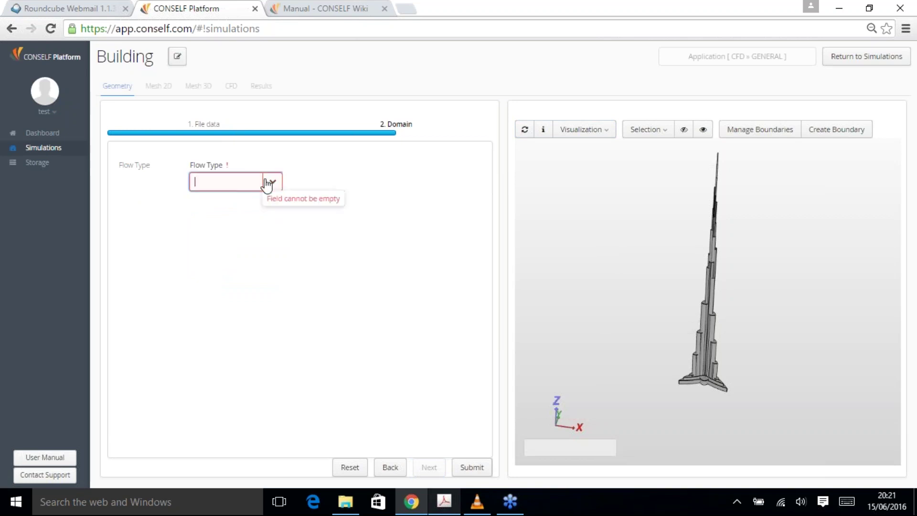
{"action": "left_click", "coordinate": [269, 182]}
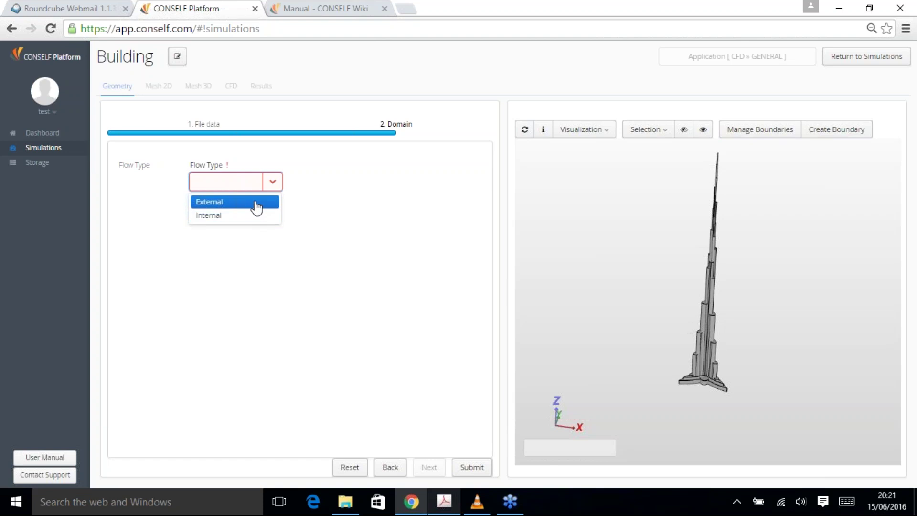
{"action": "left_click", "coordinate": [256, 206]}
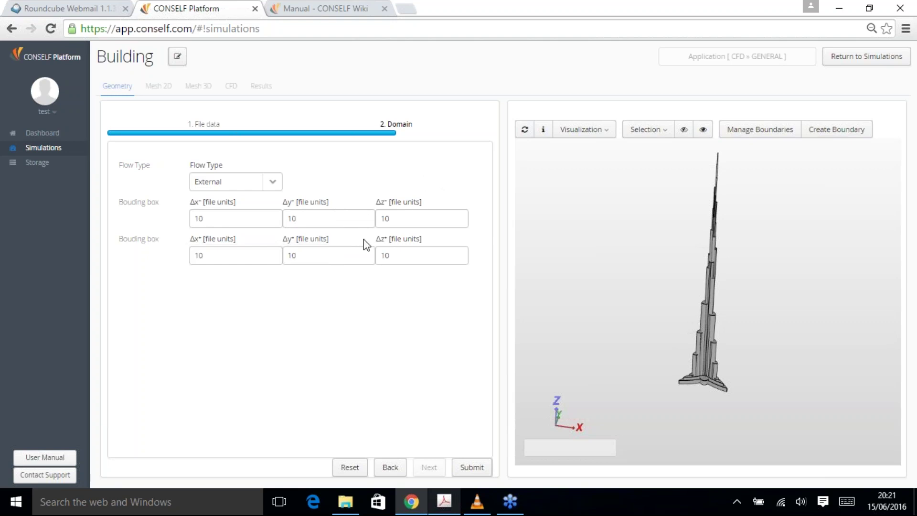
Change the first-row bounding-box Δz offset from 10 to 0
{"action": "double_click", "coordinate": [396, 220]}
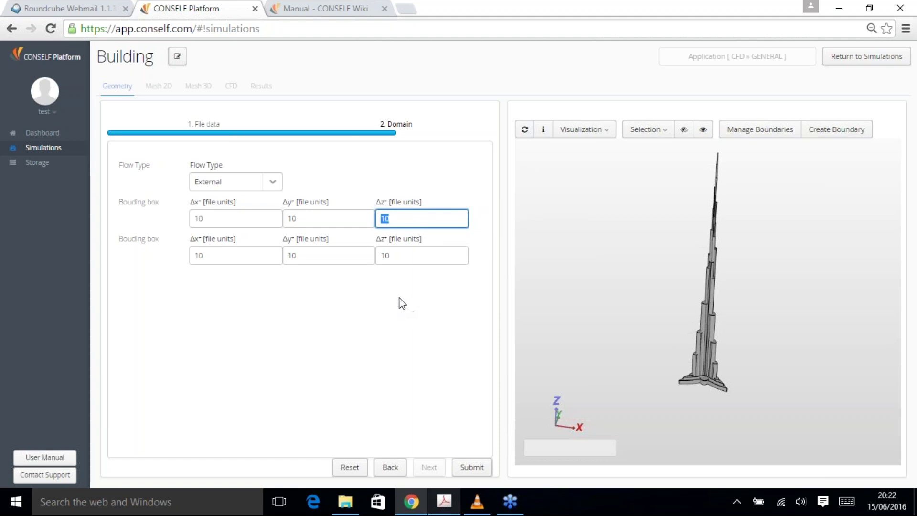
{"action": "left_click", "coordinate": [424, 220]}
{"action": "key", "text": "BackSpace"}
{"action": "key", "text": "BackSpace"}
{"action": "type", "text": "0"}
{"action": "left_click", "coordinate": [377, 316]}
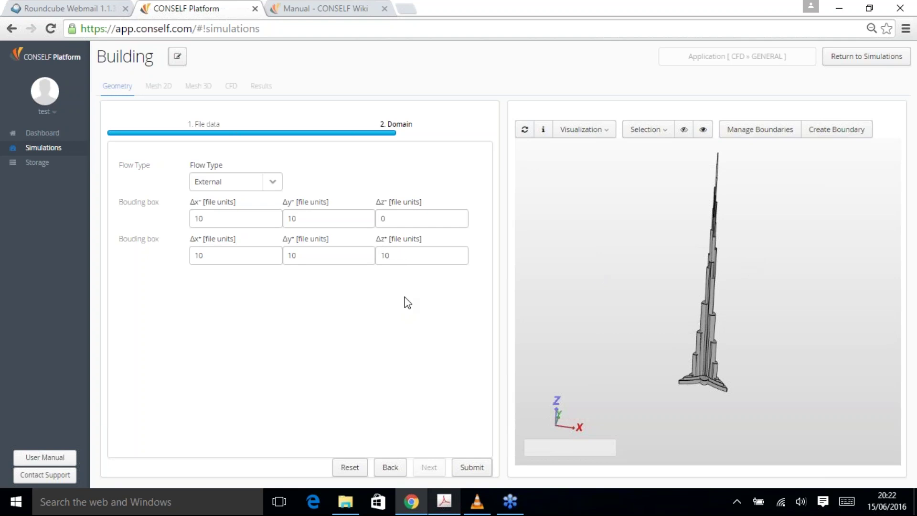
Set the upper Δz bounding box margin and both Δx margins to 800
{"action": "double_click", "coordinate": [395, 256]}
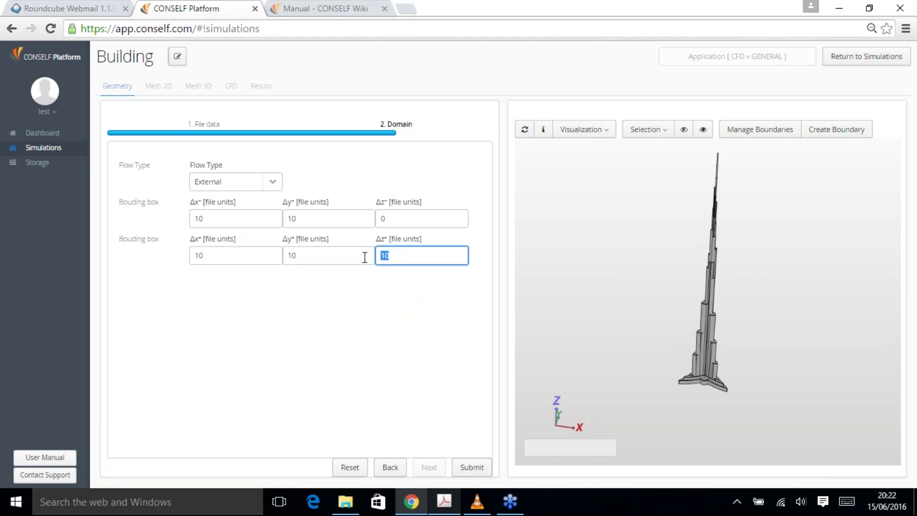
{"action": "key", "text": "Home"}
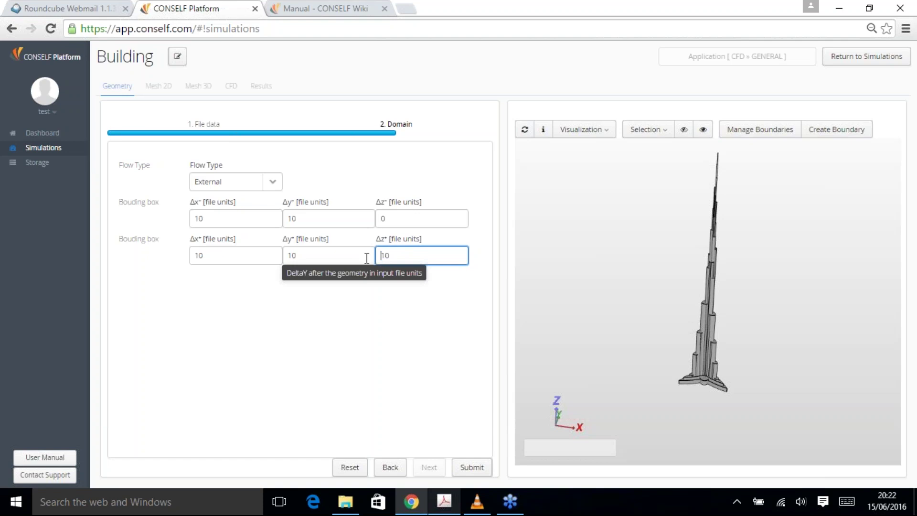
{"action": "key", "text": "shift+End"}
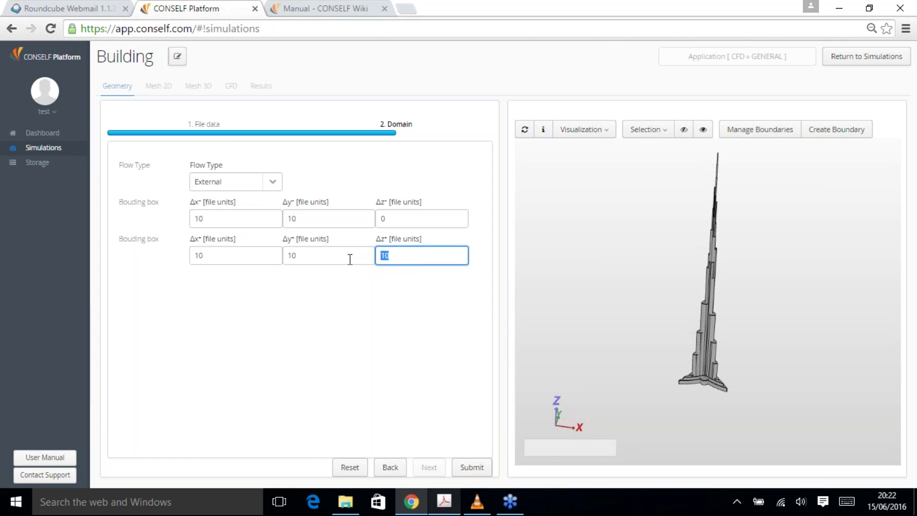
{"action": "type", "text": "800"}
{"action": "left_click_drag", "start_coordinate": [732, 293], "coordinate": [731, 151]}
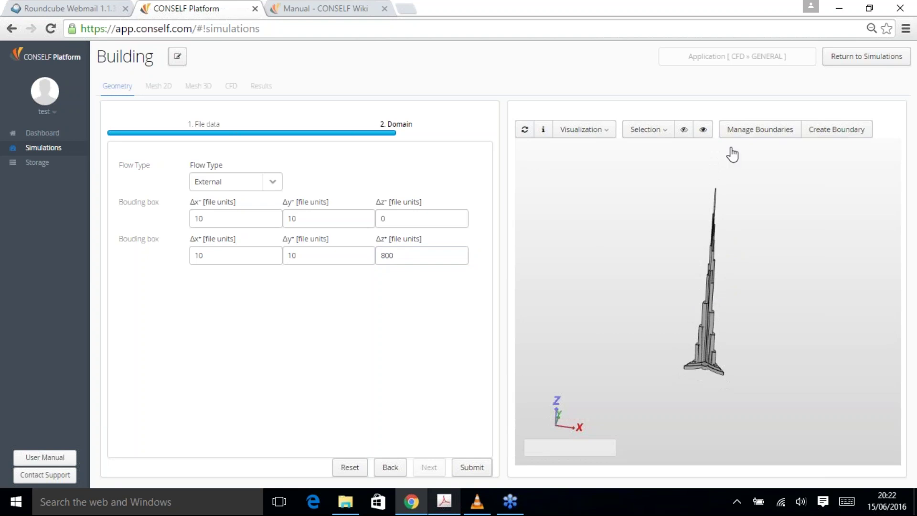
{"action": "left_click", "coordinate": [235, 221]}
{"action": "left_click_drag", "start_coordinate": [213, 221], "coordinate": [180, 223]}
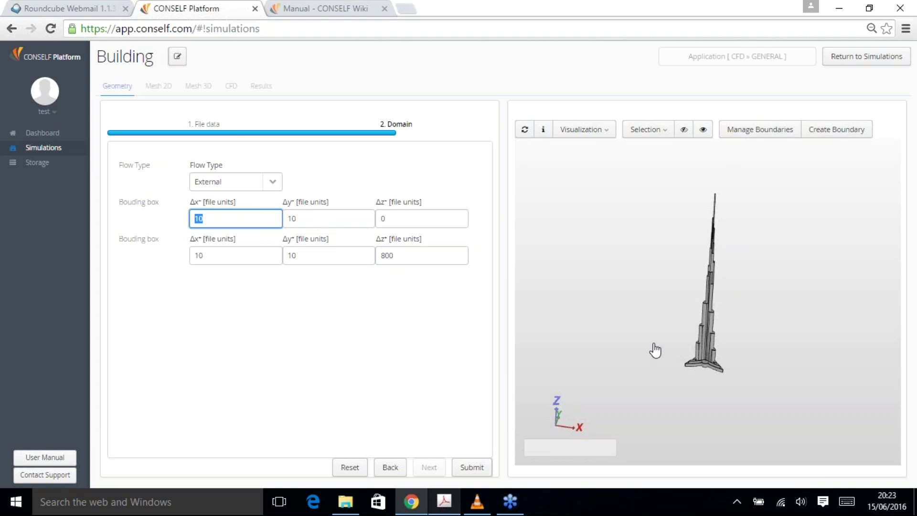
{"action": "left_click", "coordinate": [208, 220]}
{"action": "left_click_drag", "start_coordinate": [221, 219], "coordinate": [172, 223]}
{"action": "type", "text": "800"}
{"action": "left_click_drag", "start_coordinate": [203, 255], "coordinate": [173, 262]}
{"action": "type", "text": "800"}
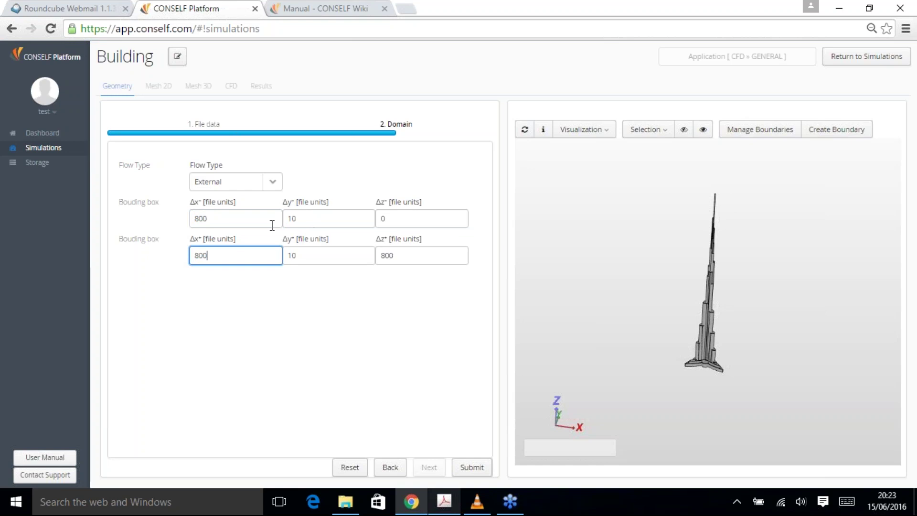
Set both Δy bounding box margins to 1200
{"action": "left_click_drag", "start_coordinate": [309, 225], "coordinate": [276, 221]}
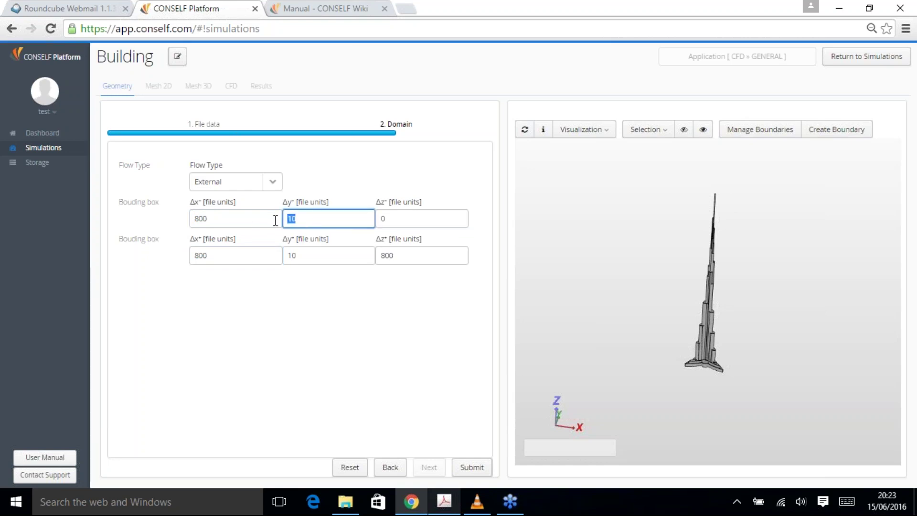
{"action": "type", "text": "1200"}
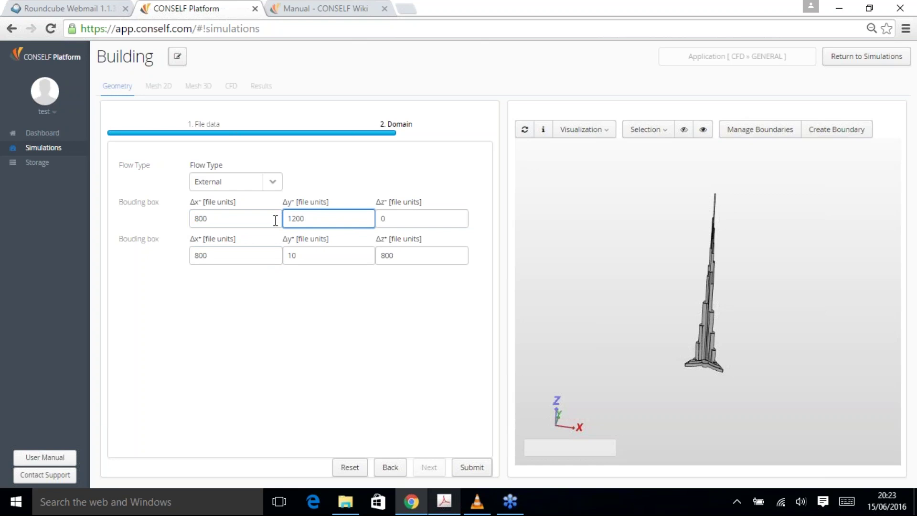
{"action": "left_click_drag", "start_coordinate": [311, 258], "coordinate": [275, 259]}
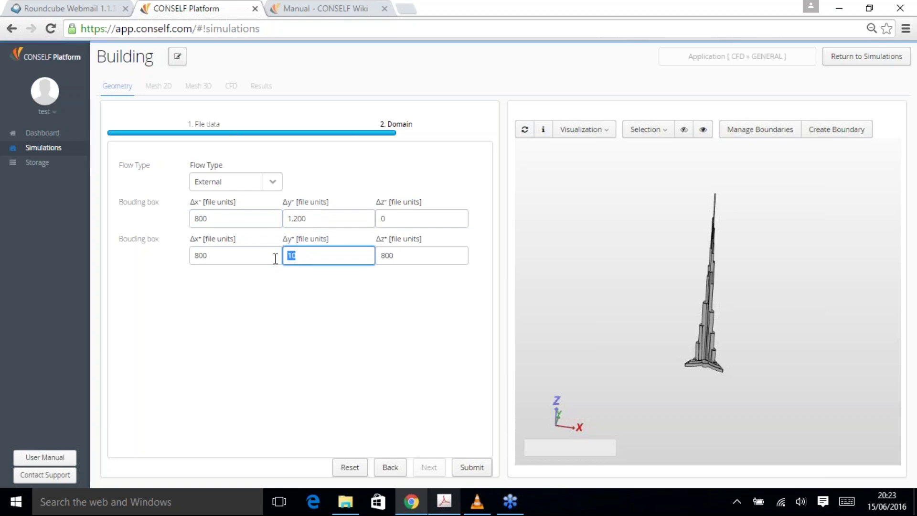
{"action": "type", "text": "1200"}
{"action": "left_click", "coordinate": [328, 293]}
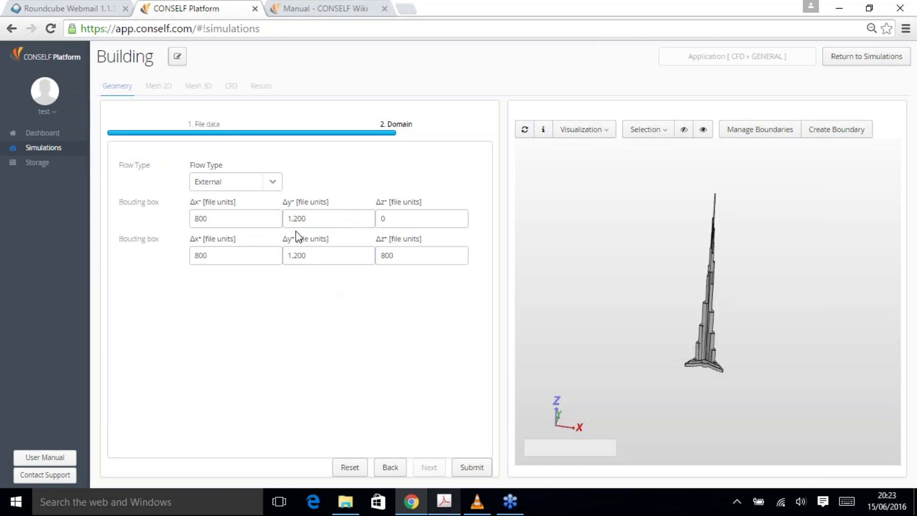
Check the tower's Size Y in the geometry info summary, then close it
{"action": "left_click", "coordinate": [545, 134]}
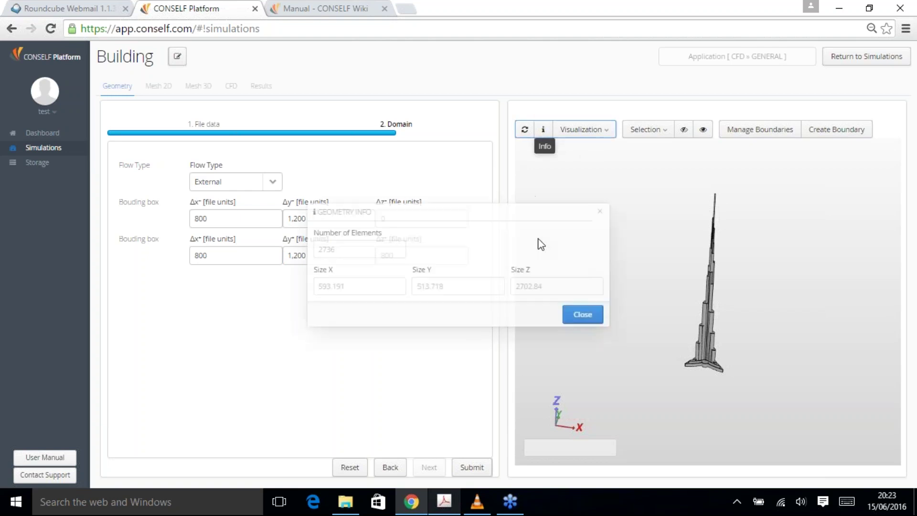
{"action": "double_click", "coordinate": [416, 287]}
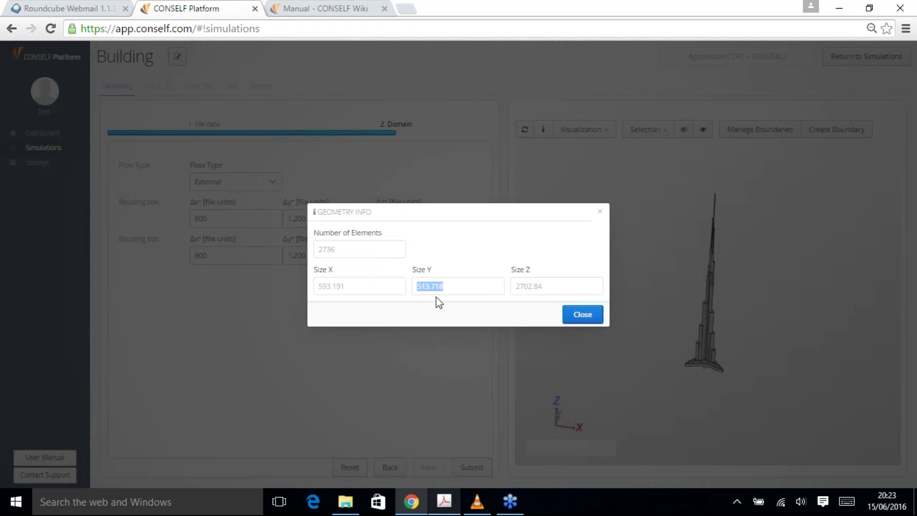
{"action": "left_click", "coordinate": [578, 317]}
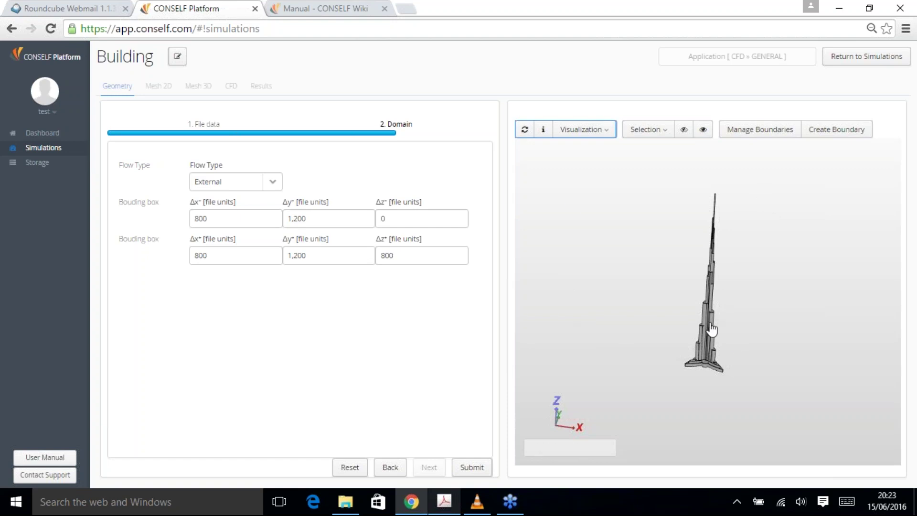
{"action": "left_click_drag", "start_coordinate": [755, 329], "coordinate": [717, 246]}
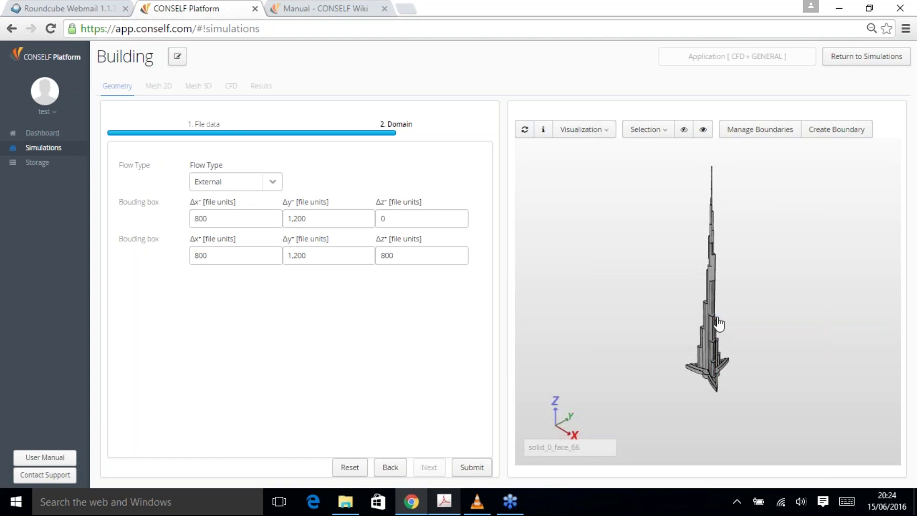
Select all of the tower's faces and create a boundary named 'Building' from them
{"action": "left_click", "coordinate": [651, 130]}
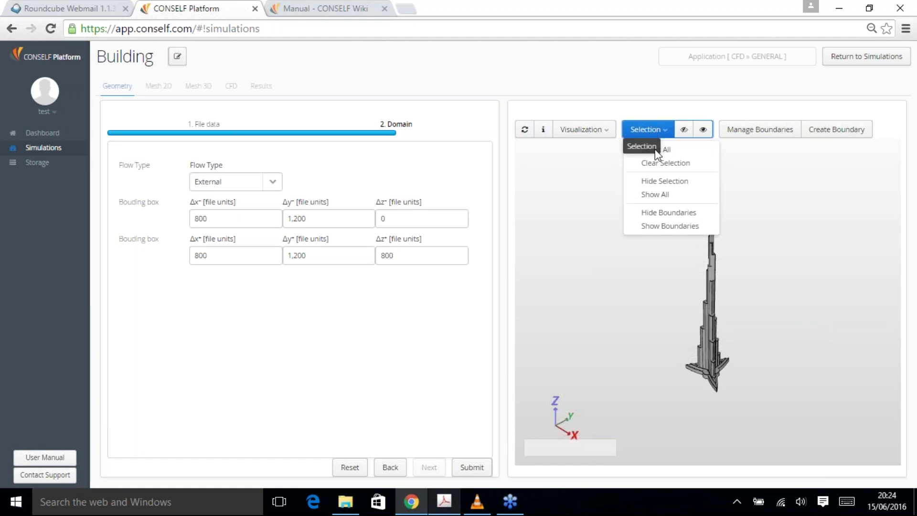
{"action": "left_click", "coordinate": [657, 151]}
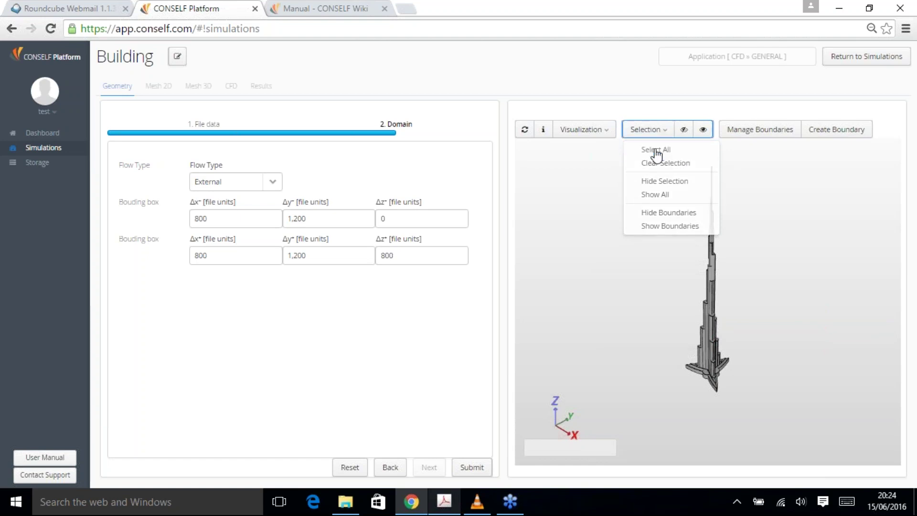
{"action": "left_click", "coordinate": [834, 130]}
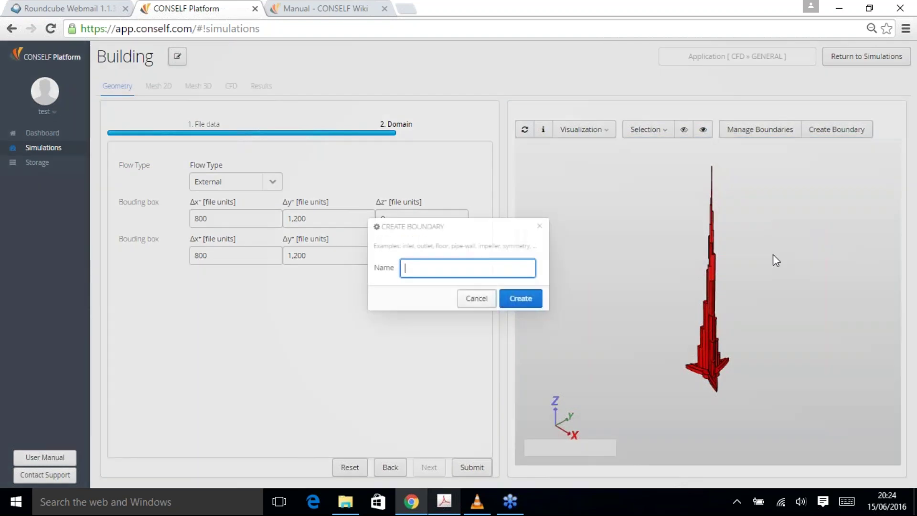
{"action": "type", "text": "Build"}
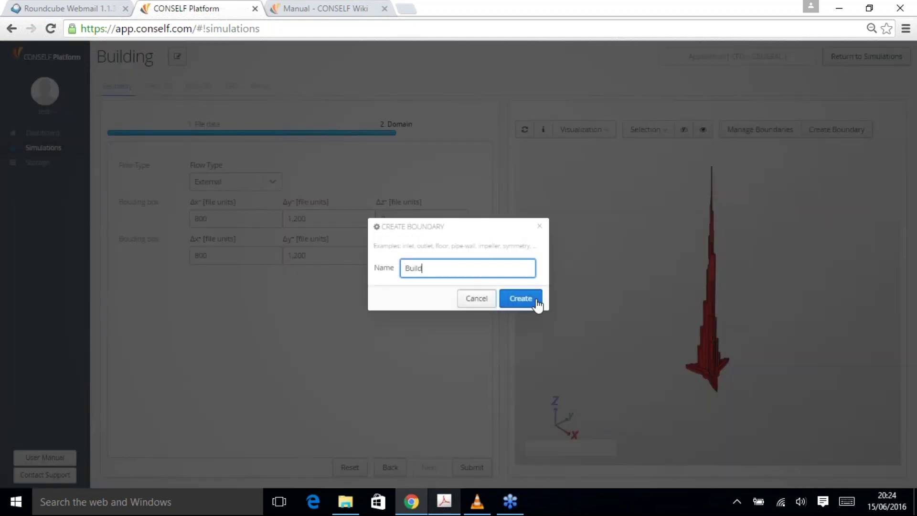
{"action": "type", "text": "ing"}
{"action": "left_click", "coordinate": [537, 301]}
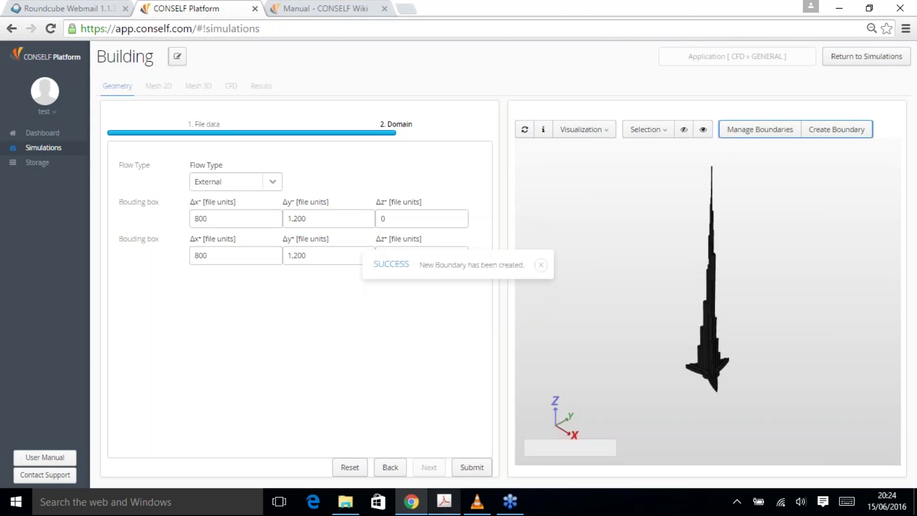
Submit the geometry domain settings and confirm with 'I am'
{"action": "left_click", "coordinate": [472, 468]}
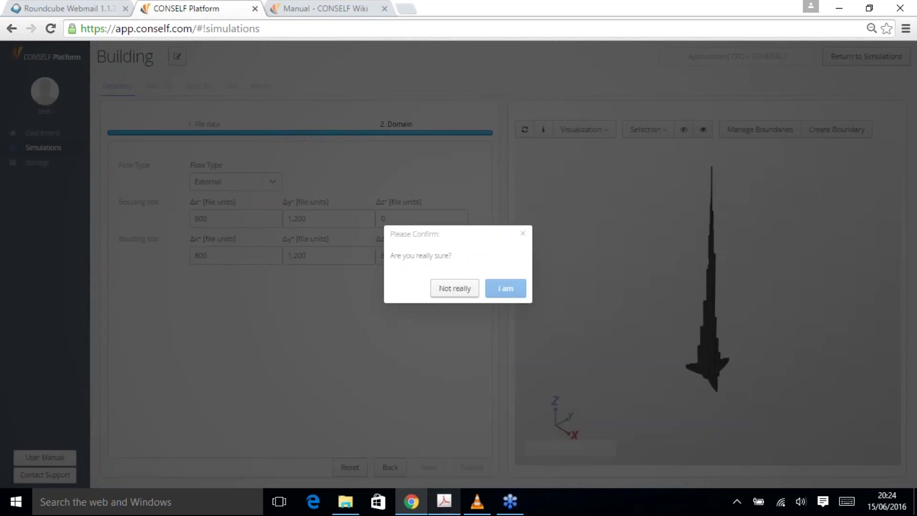
{"action": "left_click", "coordinate": [506, 288]}
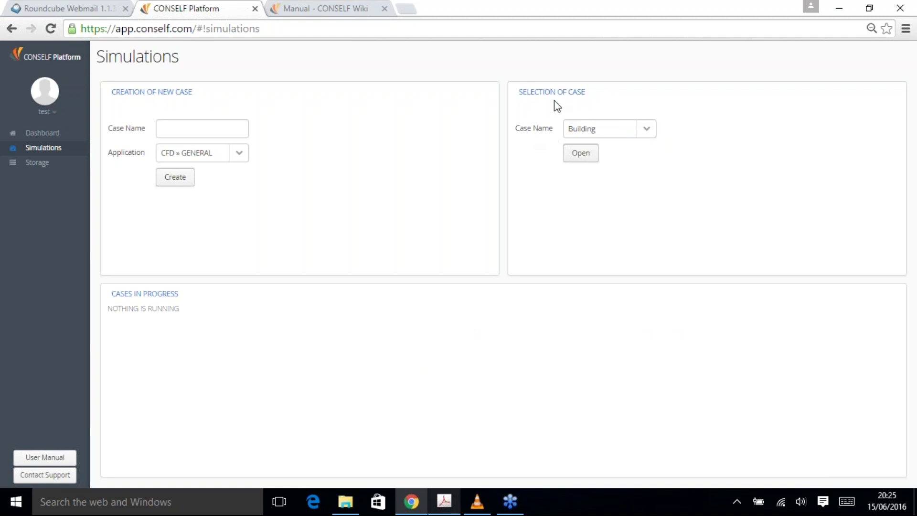
Open the Building case starting from the GEOMETRY_2016-06-15_18:24 step
{"action": "left_click", "coordinate": [649, 132]}
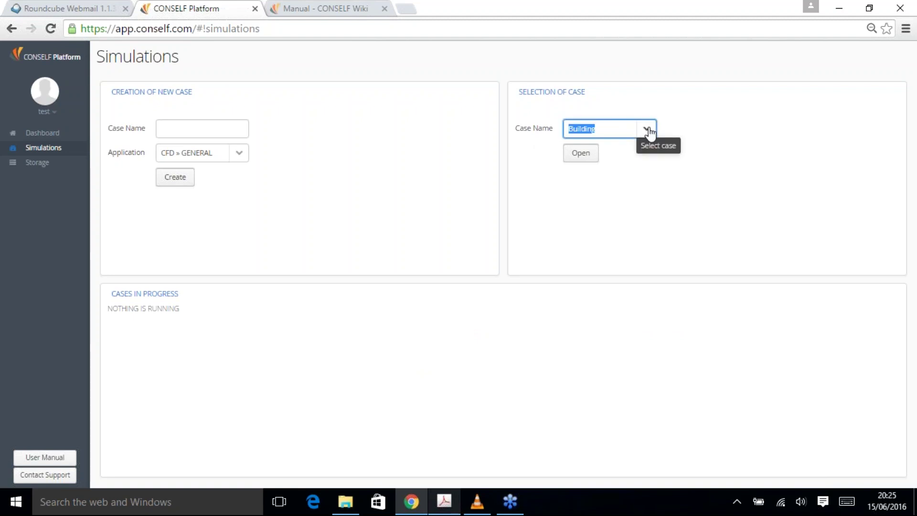
{"action": "left_click", "coordinate": [581, 154]}
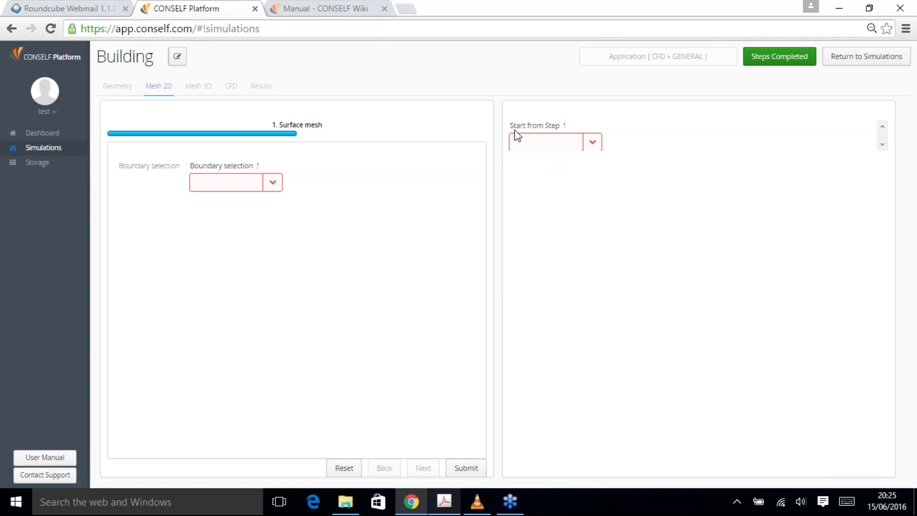
{"action": "left_click", "coordinate": [588, 146]}
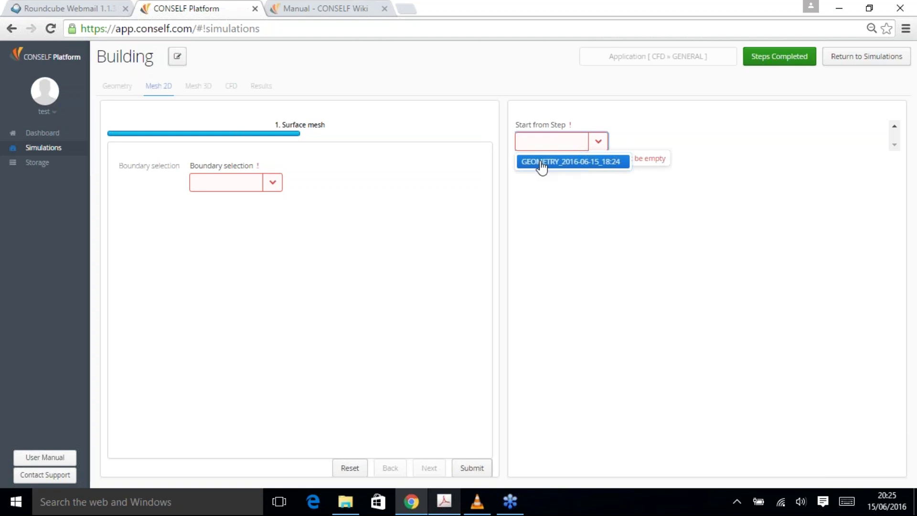
{"action": "left_click", "coordinate": [555, 165]}
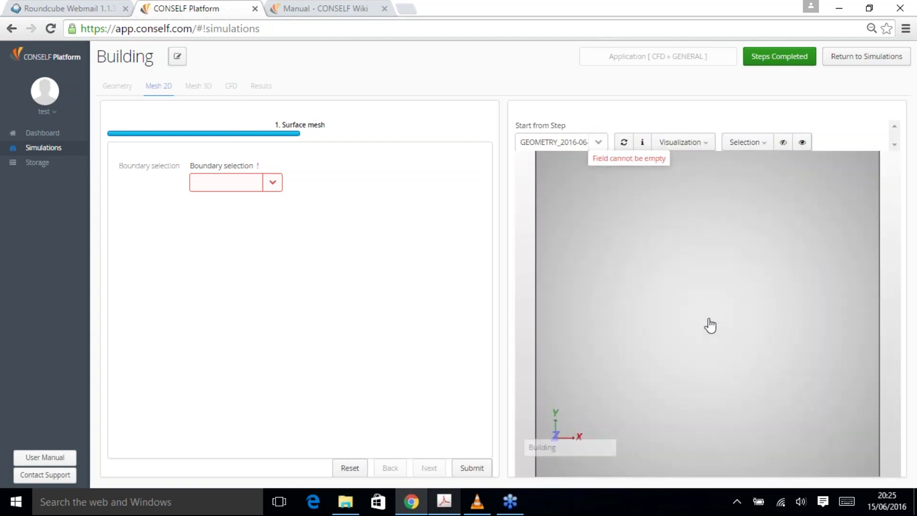
Hide a face of the domain box to reveal the building and select the boundingbox_ymax face
{"action": "scroll", "coordinate": [702, 325], "scroll_direction": "down", "scroll_amount": 3}
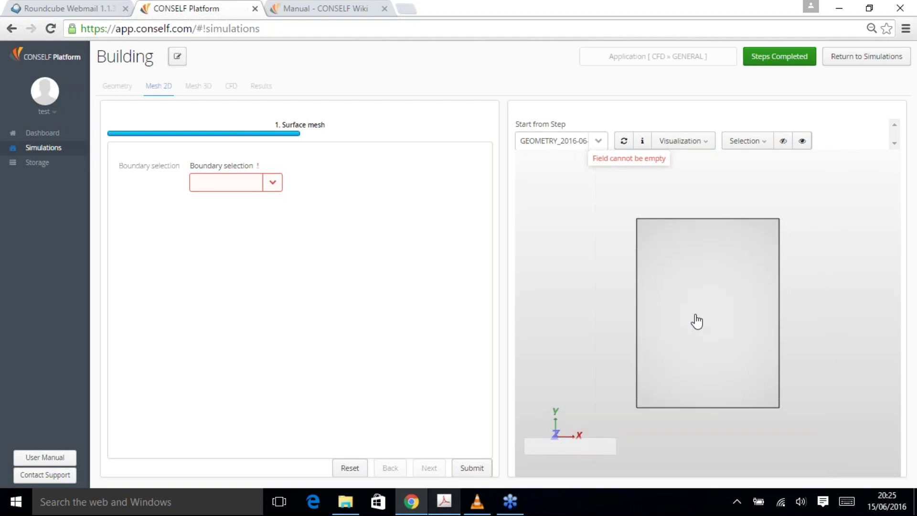
{"action": "left_click_drag", "start_coordinate": [697, 322], "coordinate": [718, 239]}
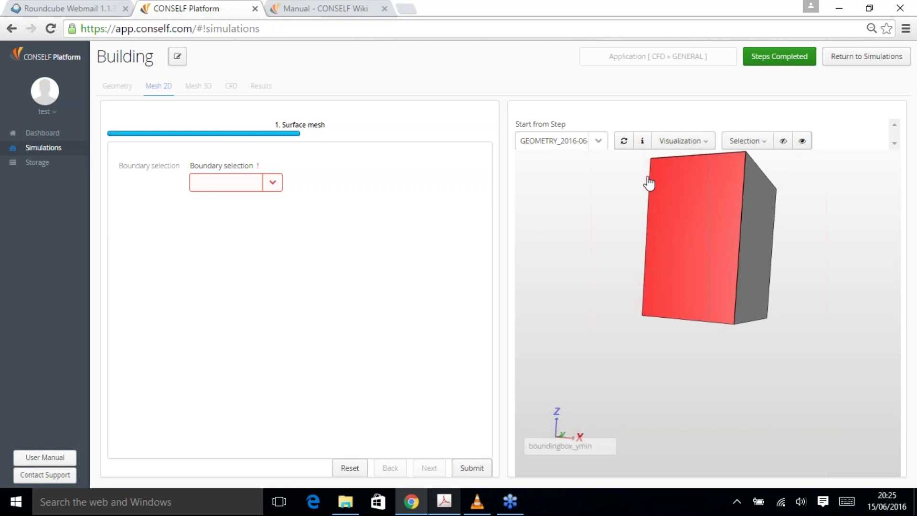
{"action": "left_click", "coordinate": [783, 141]}
{"action": "left_click_drag", "start_coordinate": [770, 280], "coordinate": [796, 221]}
{"action": "left_click", "coordinate": [796, 221]}
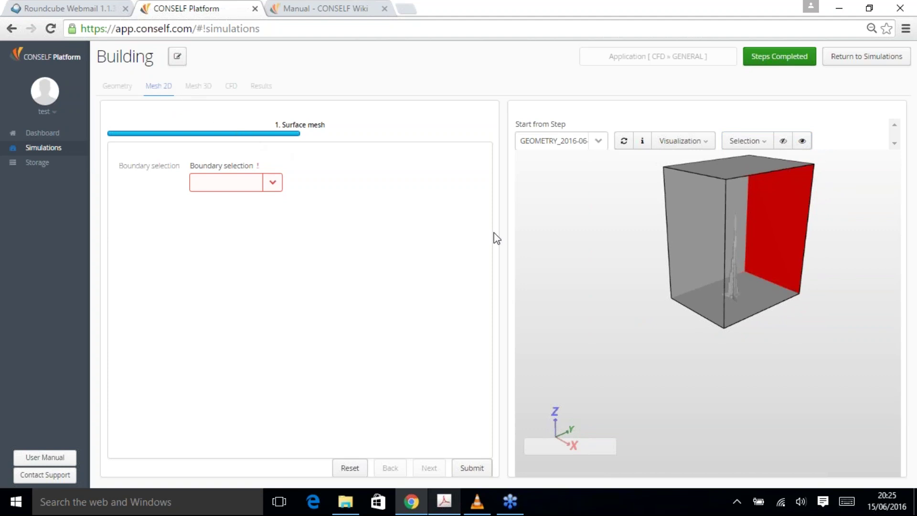
Pick Building as the boundary to mesh and check its Size X of 668.485 in Geometry Info
{"action": "left_click", "coordinate": [273, 184]}
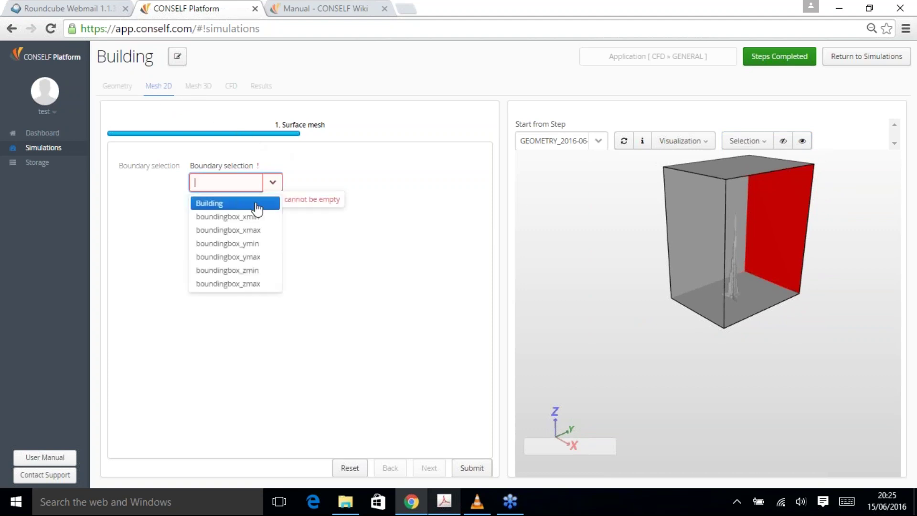
{"action": "left_click", "coordinate": [239, 203]}
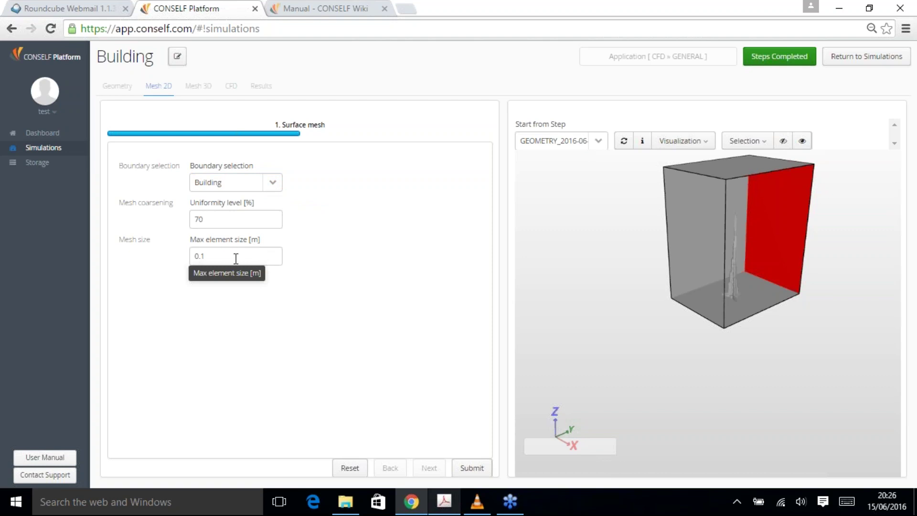
{"action": "left_click", "coordinate": [642, 138]}
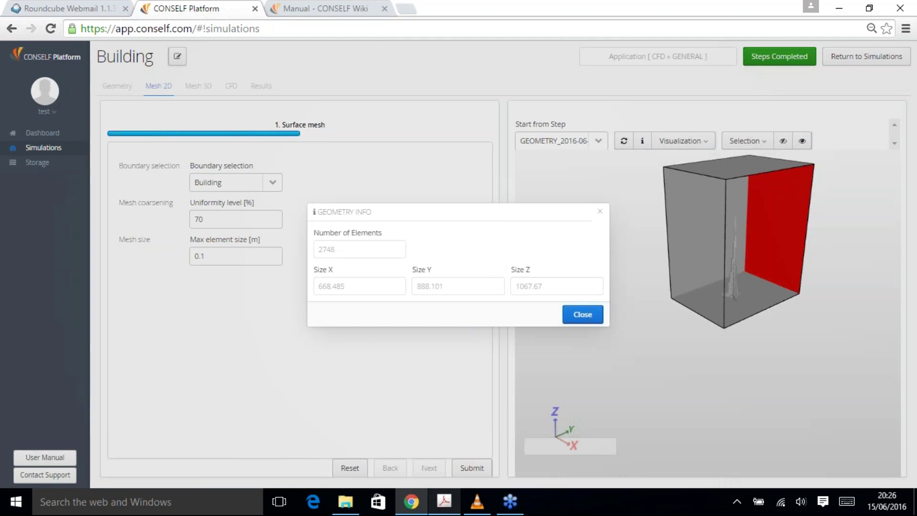
{"action": "left_click_drag", "start_coordinate": [545, 286], "coordinate": [294, 286]}
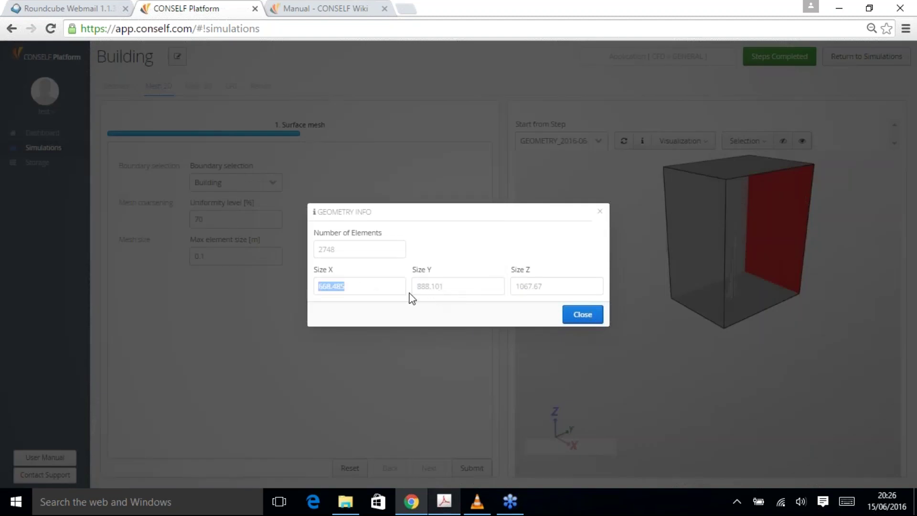
{"action": "left_click", "coordinate": [587, 316]}
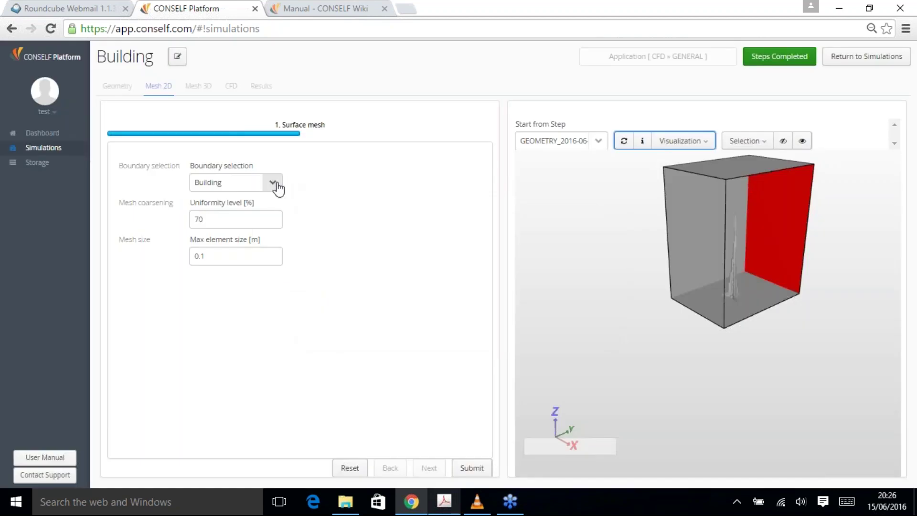
{"action": "left_click", "coordinate": [274, 183]}
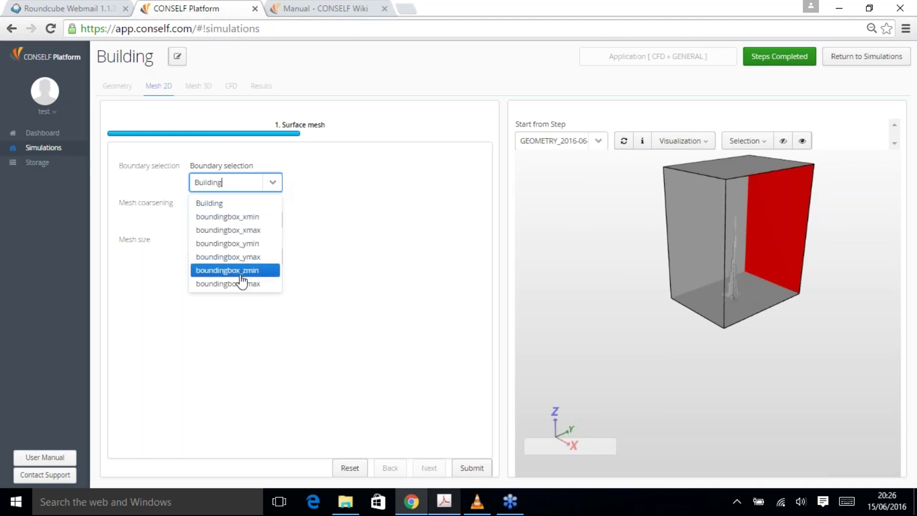
Give the Building boundary a max element size of 2 at 70% uniformity
{"action": "left_click", "coordinate": [375, 227]}
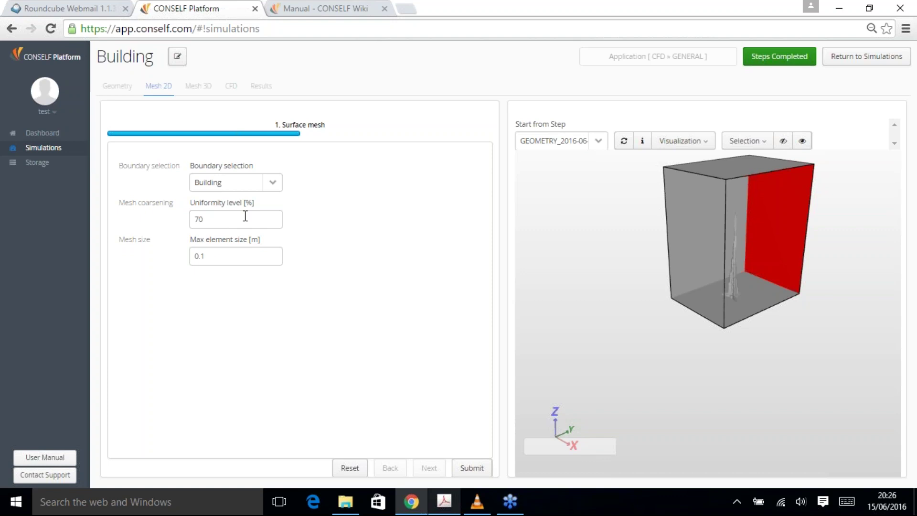
{"action": "left_click_drag", "start_coordinate": [218, 220], "coordinate": [187, 225]}
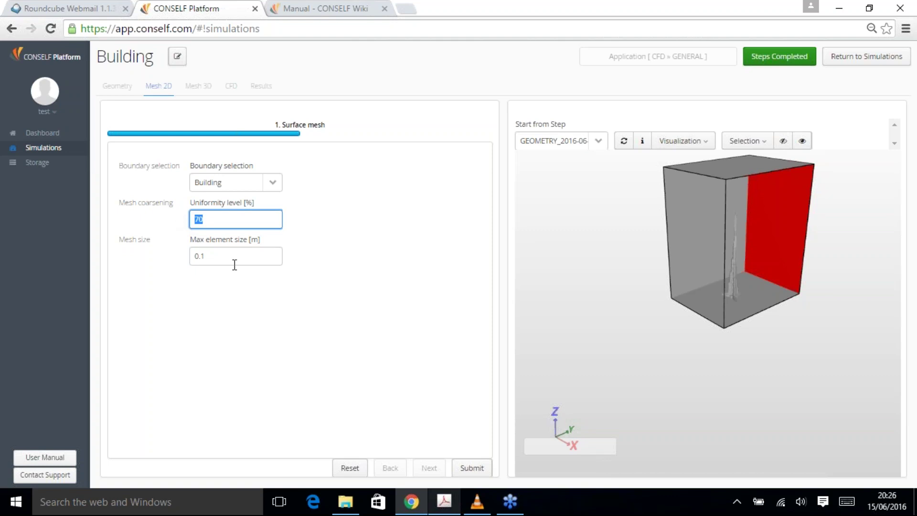
{"action": "left_click", "coordinate": [209, 256]}
{"action": "key", "text": "ctrl+a"}
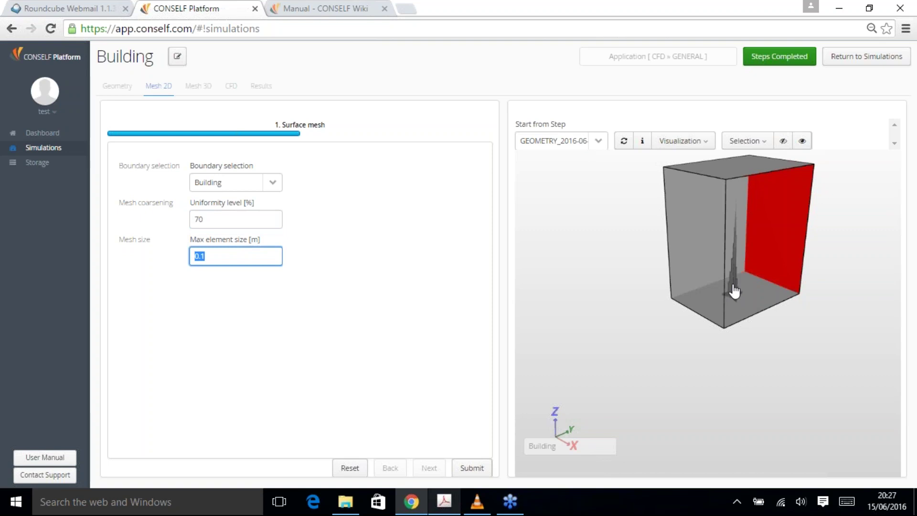
{"action": "type", "text": "2"}
{"action": "left_click", "coordinate": [331, 215]}
Set the boundingbox_xmin max element size to 20 m
{"action": "left_click", "coordinate": [273, 185]}
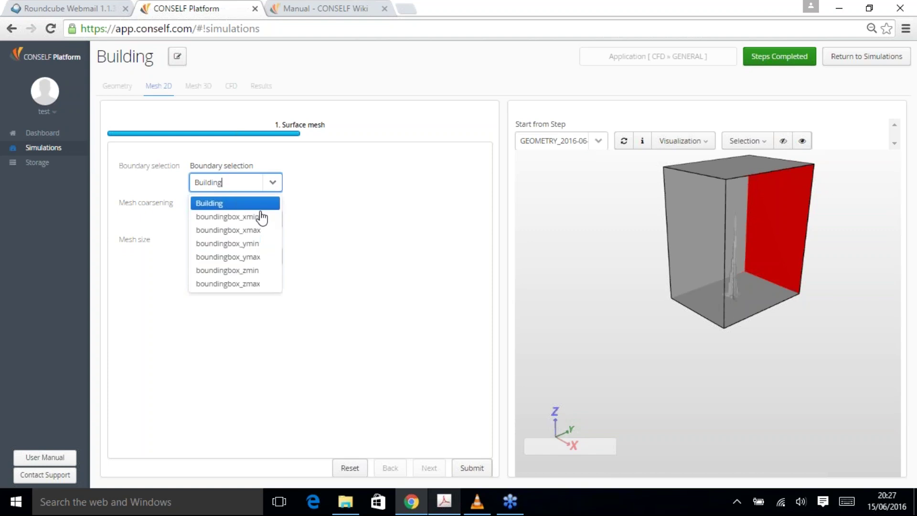
{"action": "left_click", "coordinate": [262, 216]}
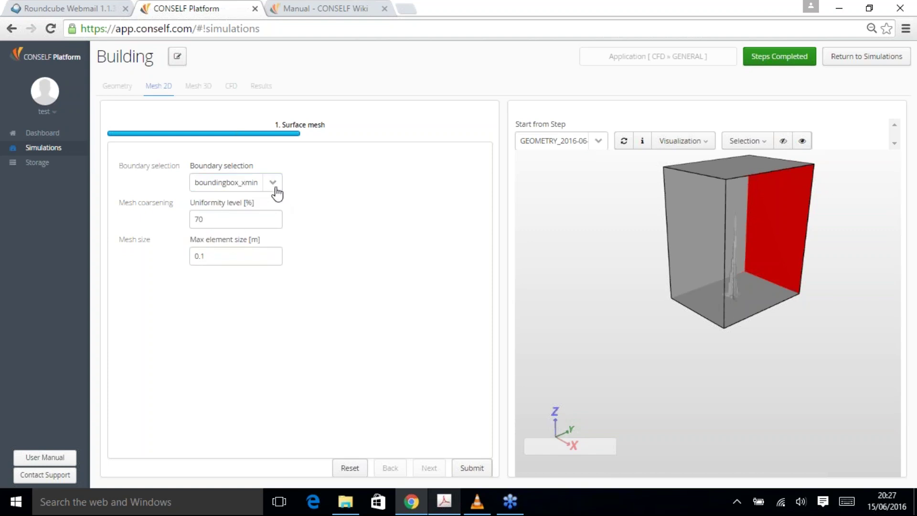
{"action": "left_click_drag", "start_coordinate": [226, 254], "coordinate": [181, 260]}
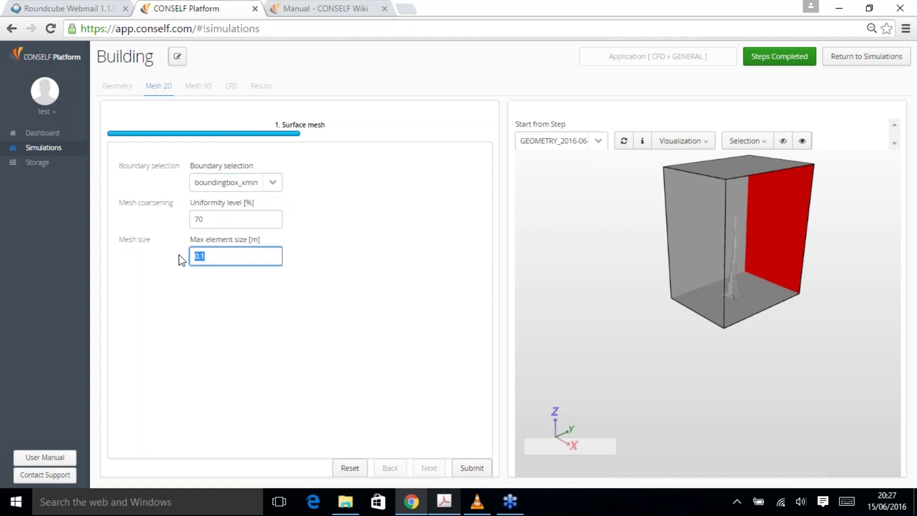
{"action": "type", "text": "02"}
{"action": "key", "text": "BackSpace"}
{"action": "key", "text": "BackSpace"}
{"action": "type", "text": "20"}
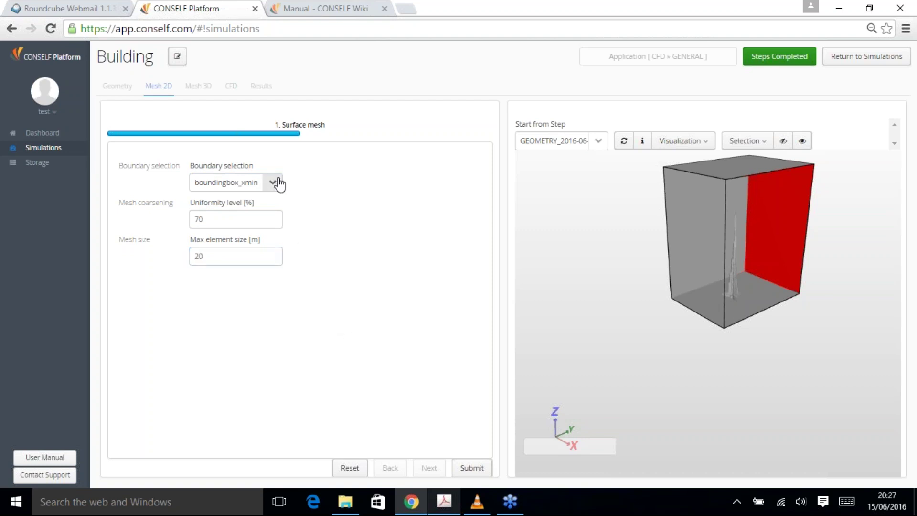
Set the boundingbox_zmin max element size to 3 m
{"action": "left_click", "coordinate": [276, 181]}
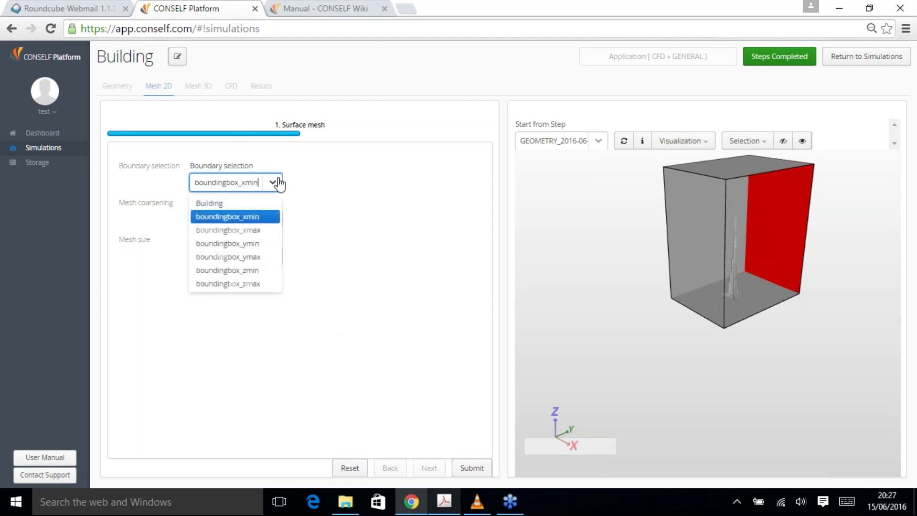
{"action": "left_click", "coordinate": [267, 271]}
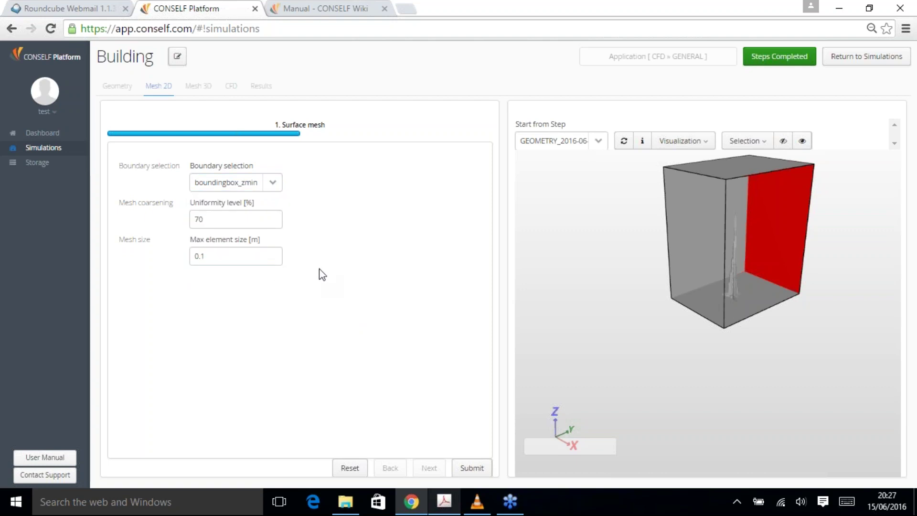
{"action": "double_click", "coordinate": [242, 258]}
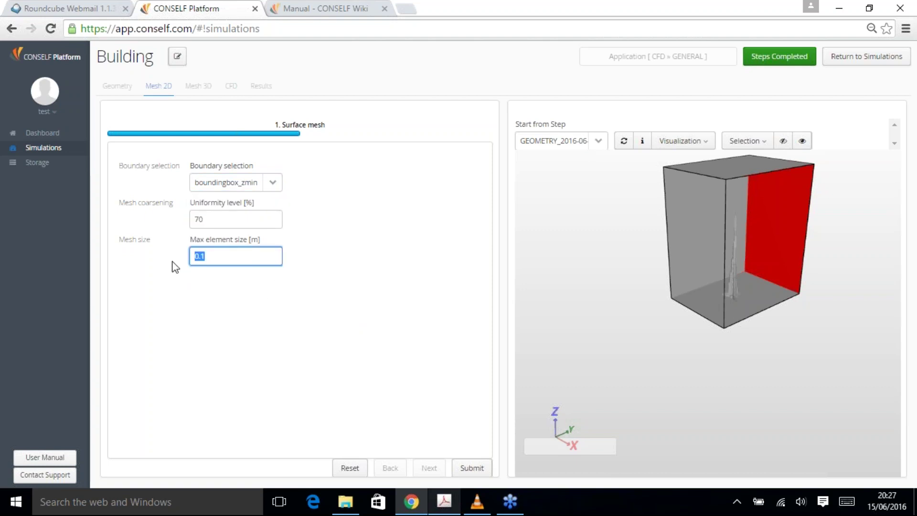
{"action": "type", "text": "3"}
{"action": "left_click", "coordinate": [314, 301]}
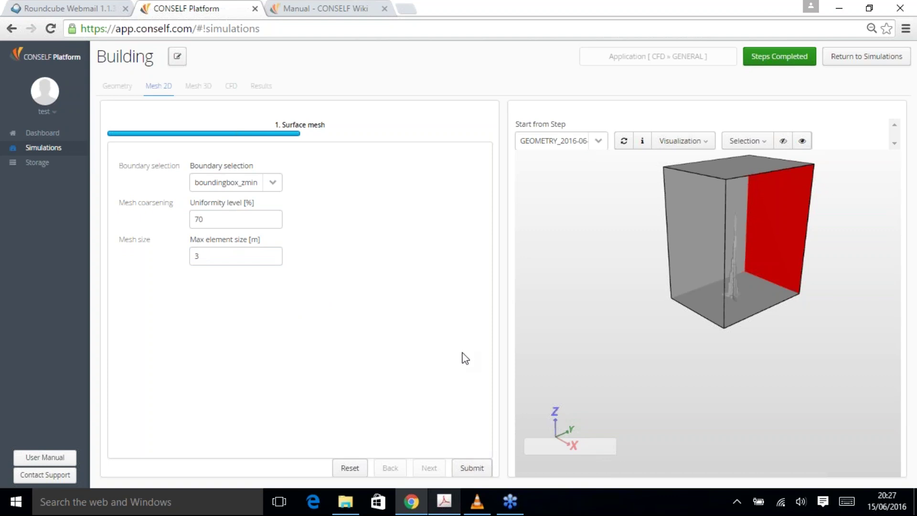
Go back to Simulations and open the Buildings case
{"action": "left_click", "coordinate": [32, 150]}
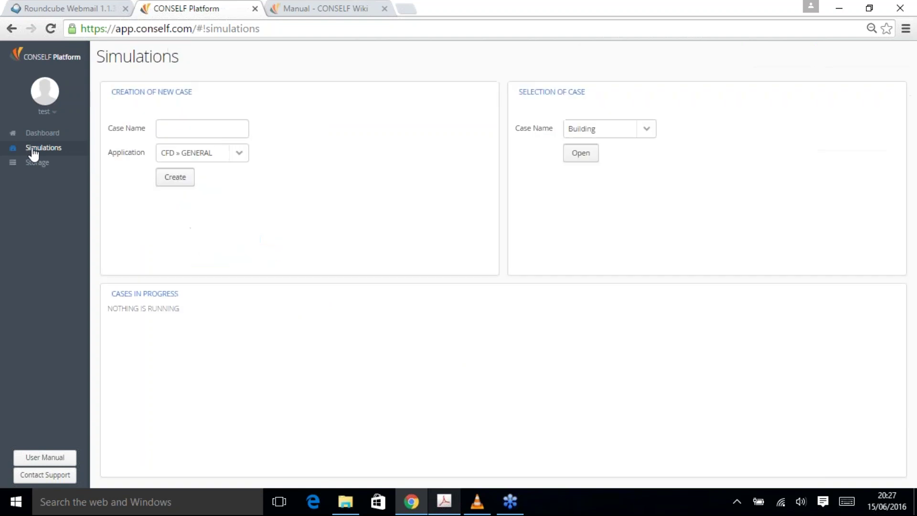
{"action": "left_click", "coordinate": [652, 136]}
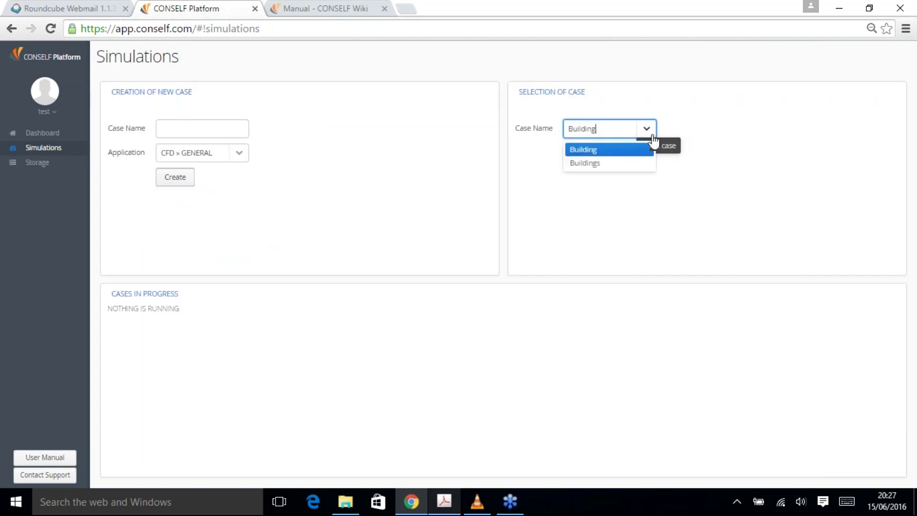
{"action": "left_click", "coordinate": [592, 163]}
{"action": "left_click", "coordinate": [581, 153]}
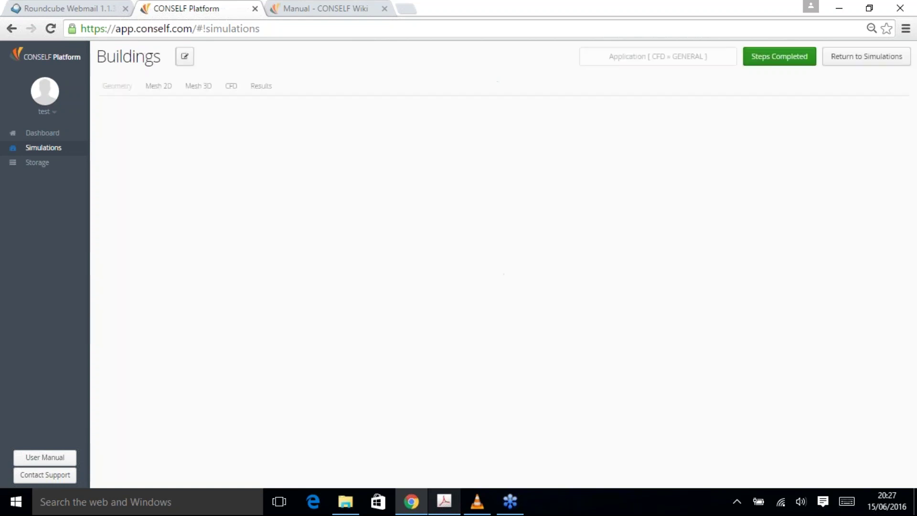
Review the Mesh 2D and Mesh 3D steps, ending on Mesh 3D
{"action": "left_click", "coordinate": [155, 88]}
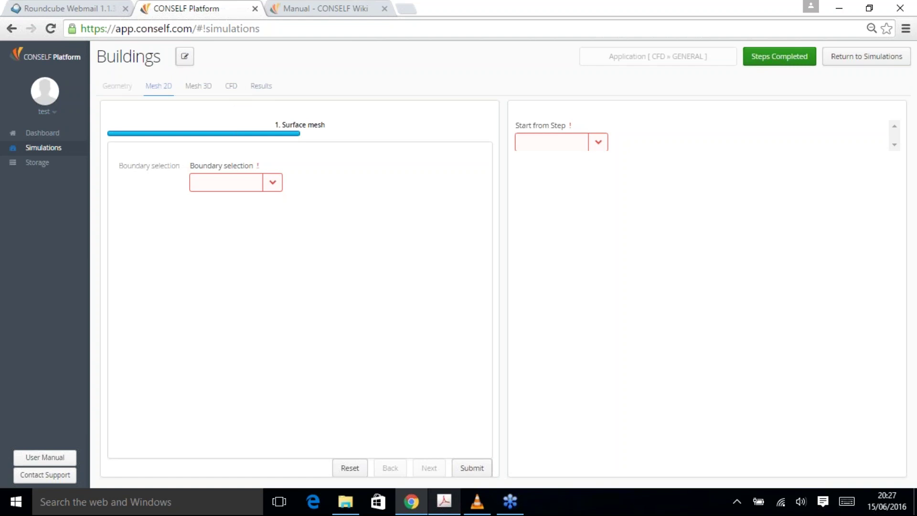
{"action": "left_click", "coordinate": [199, 89]}
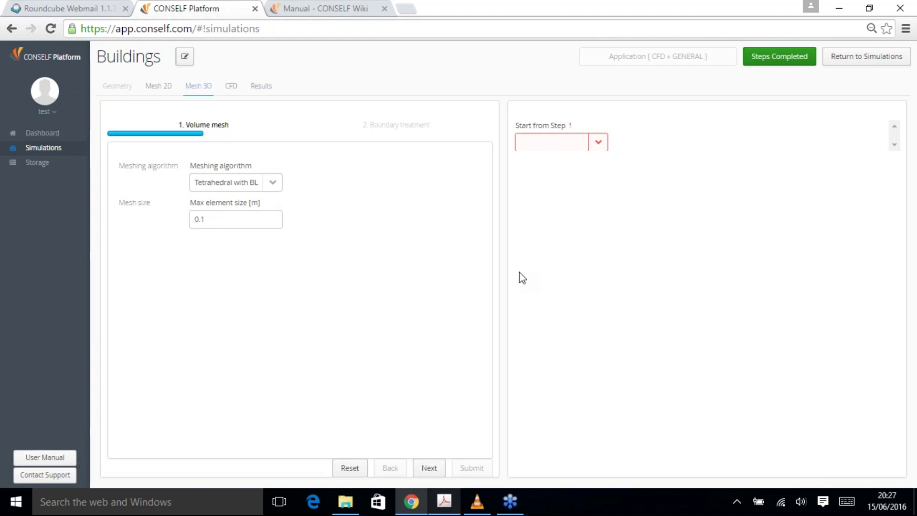
{"action": "left_click", "coordinate": [603, 145]}
{"action": "left_click", "coordinate": [600, 144]}
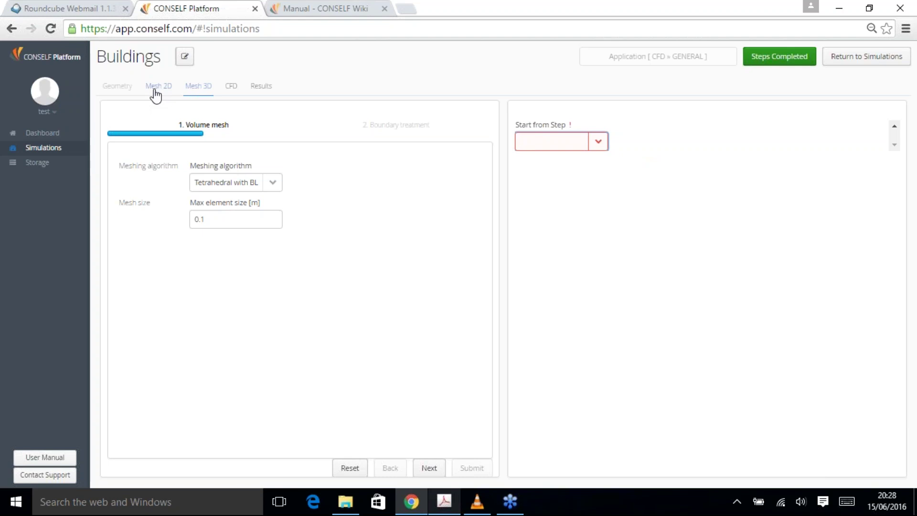
{"action": "left_click", "coordinate": [156, 95]}
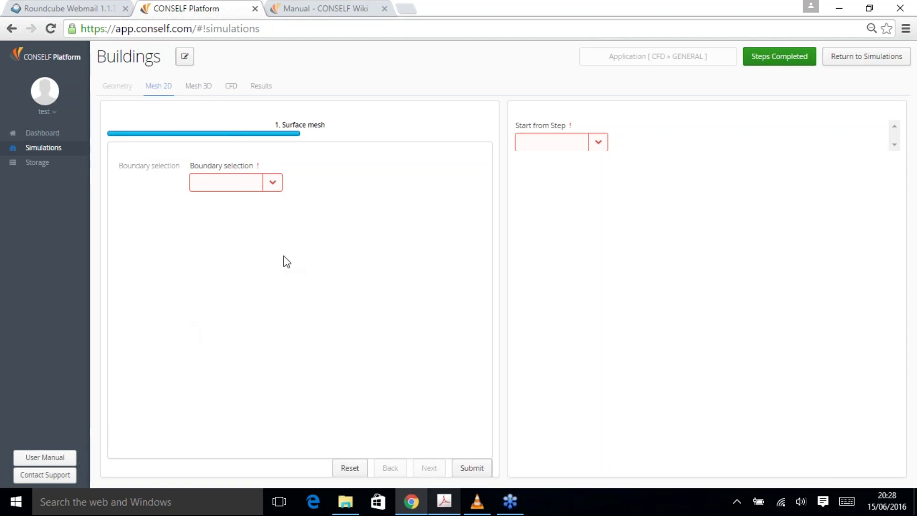
{"action": "left_click", "coordinate": [203, 93]}
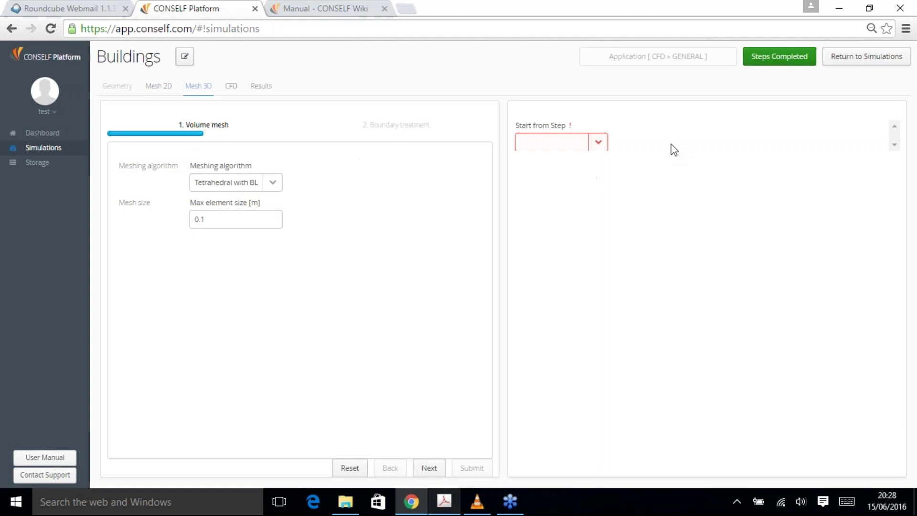
Start the volume mesh from MESH2D_2016-06-08_09:43 and hide the boundingbox_ymax face to see inside
{"action": "left_click", "coordinate": [596, 143]}
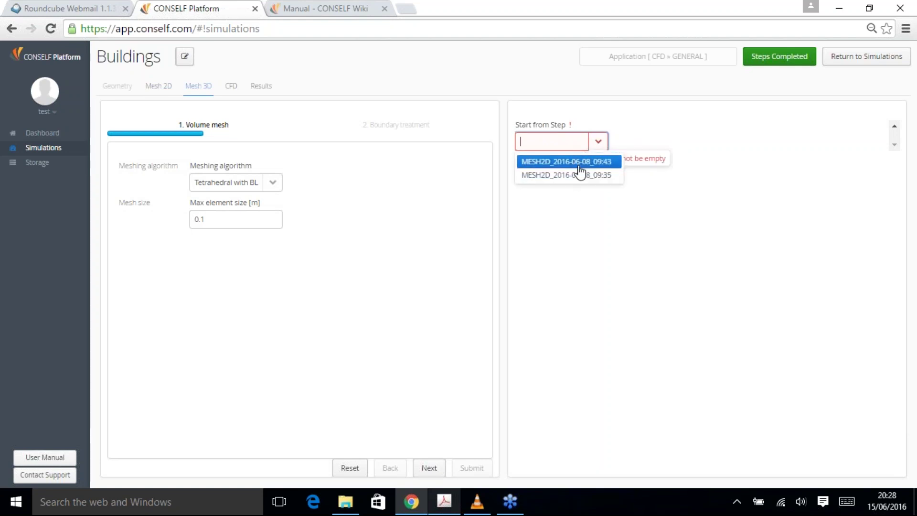
{"action": "left_click", "coordinate": [607, 162]}
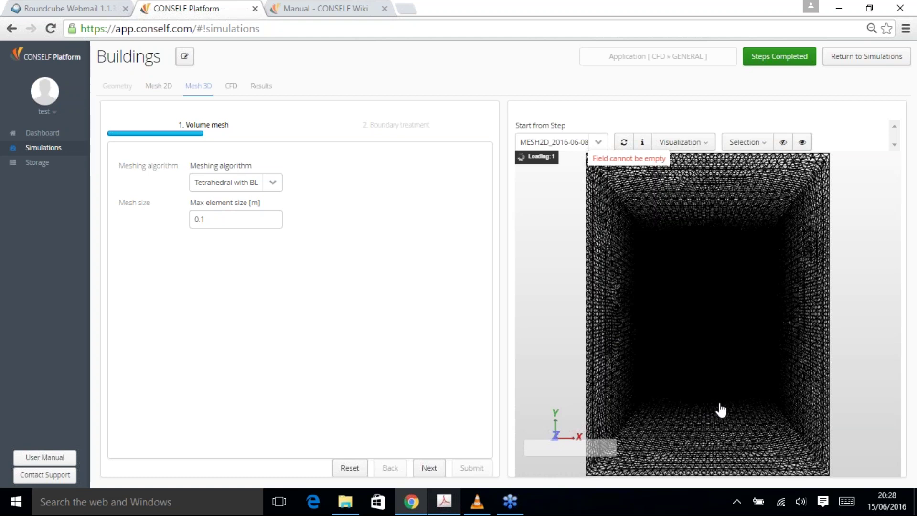
{"action": "left_click_drag", "start_coordinate": [727, 409], "coordinate": [731, 254]}
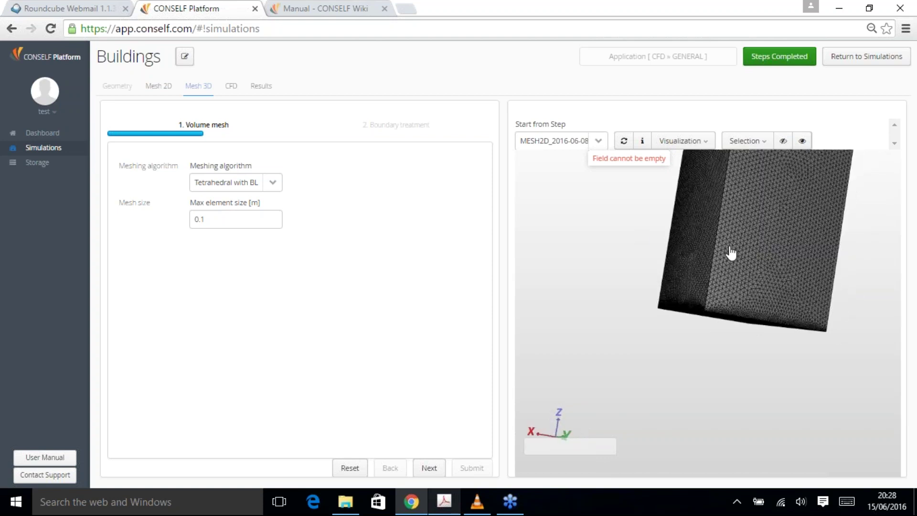
{"action": "left_click", "coordinate": [731, 253]}
{"action": "left_click", "coordinate": [783, 141]}
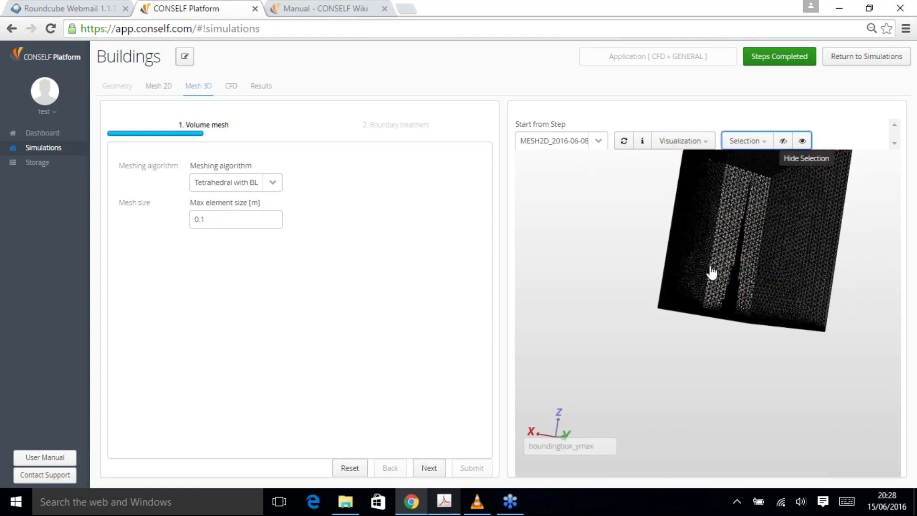
{"action": "left_click_drag", "start_coordinate": [675, 273], "coordinate": [573, 342]}
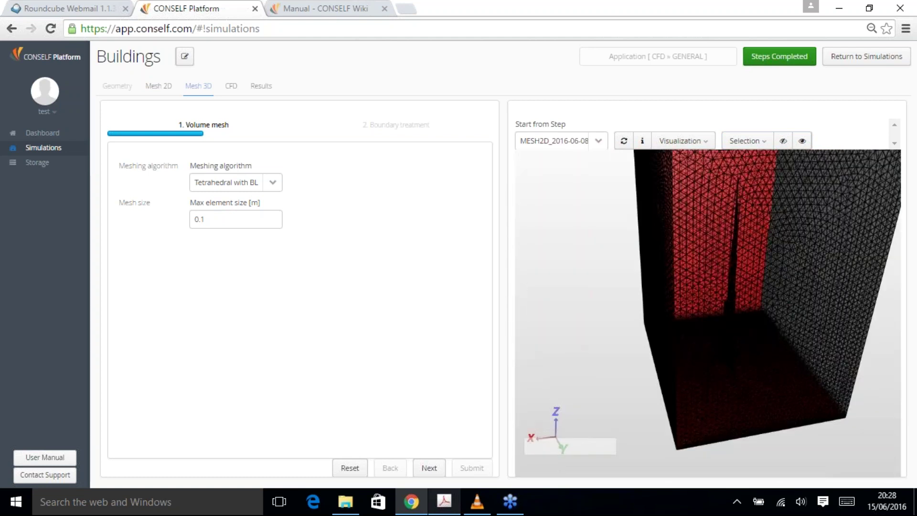
{"action": "left_click", "coordinate": [273, 182]}
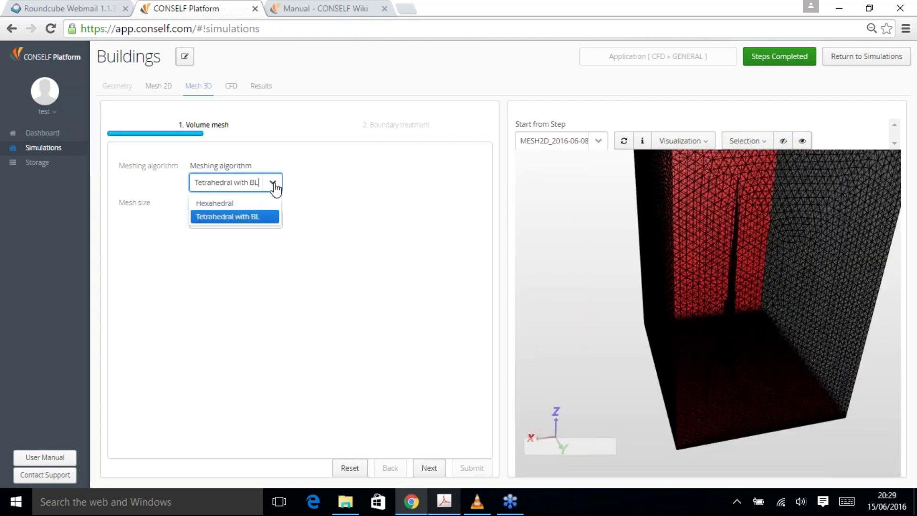
Switch the meshing algorithm to Hexahedral with a 20 m max element size
{"action": "left_click", "coordinate": [227, 210]}
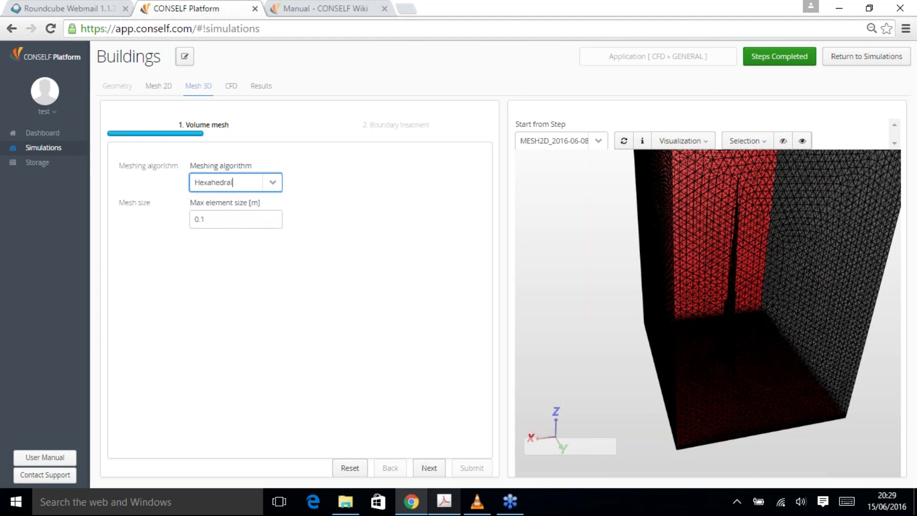
{"action": "left_click", "coordinate": [214, 219]}
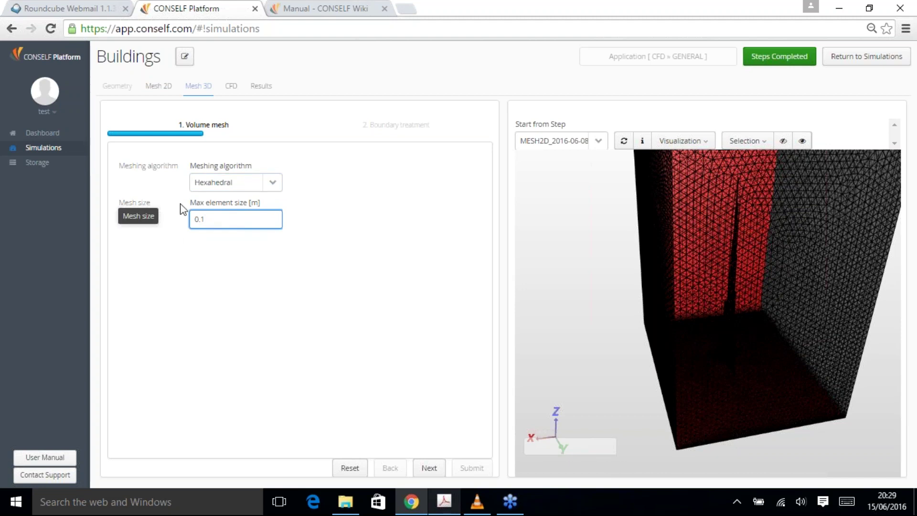
{"action": "left_click_drag", "start_coordinate": [214, 219], "coordinate": [182, 224]}
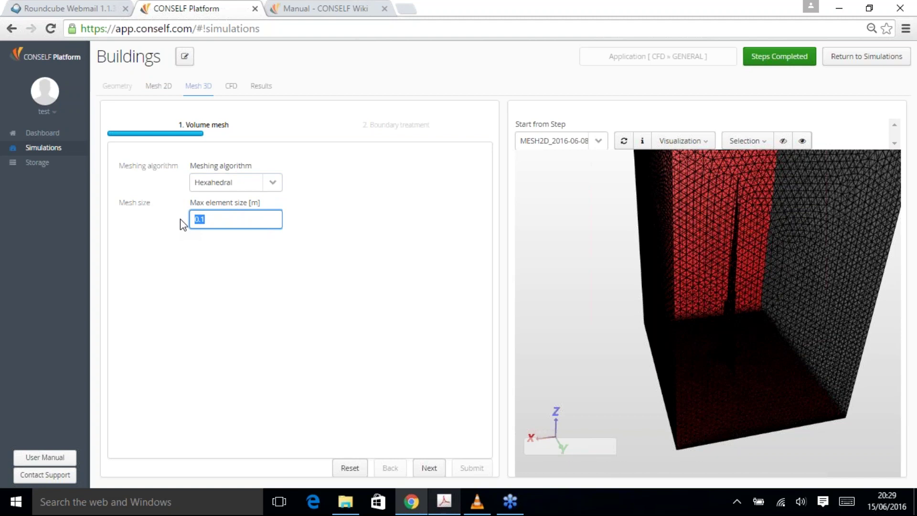
{"action": "type", "text": "20"}
{"action": "left_click", "coordinate": [267, 267]}
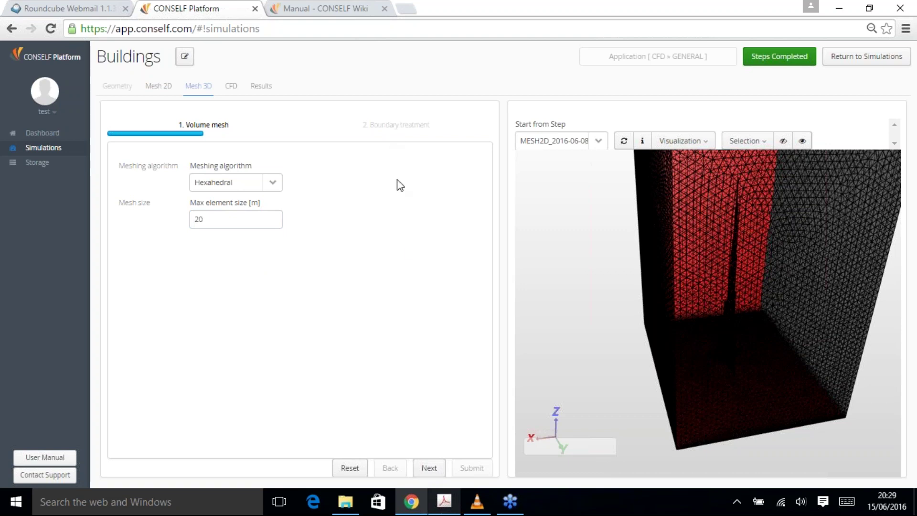
Advance to boundary treatment and select the Building surface
{"action": "left_click", "coordinate": [429, 467]}
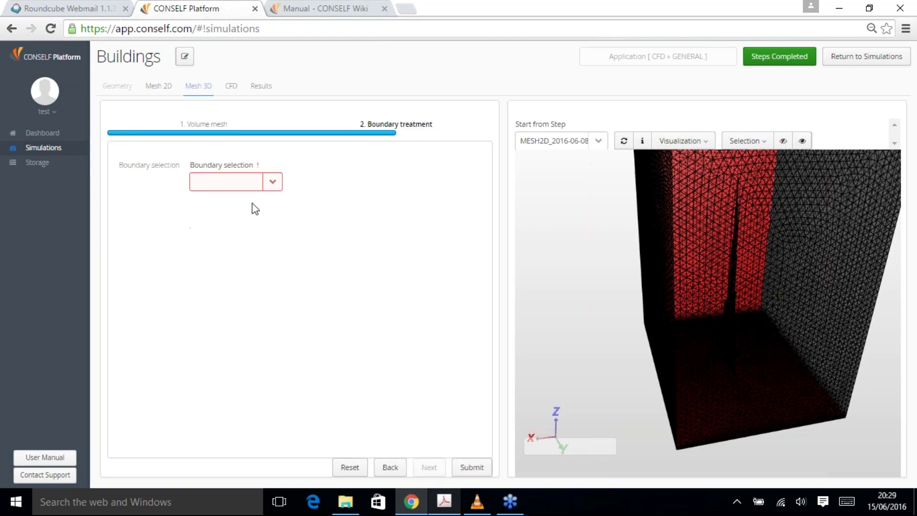
{"action": "left_click", "coordinate": [273, 185]}
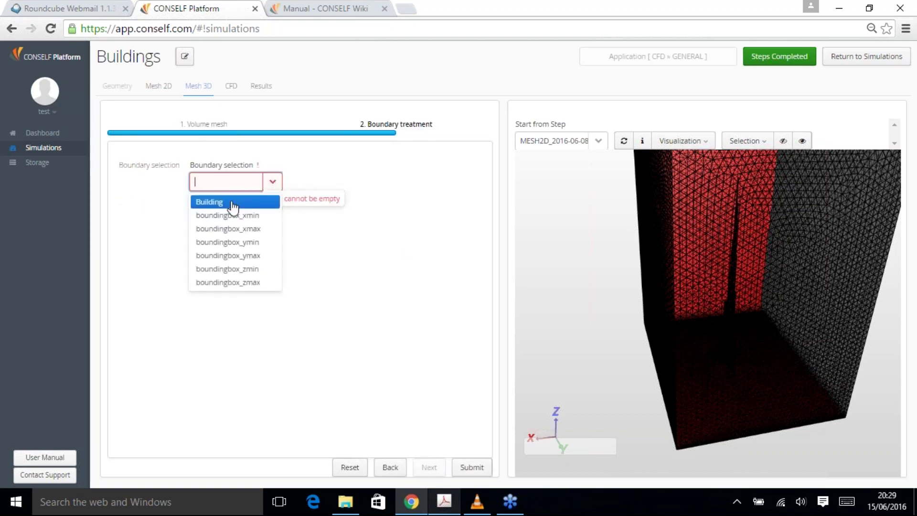
{"action": "left_click", "coordinate": [232, 206]}
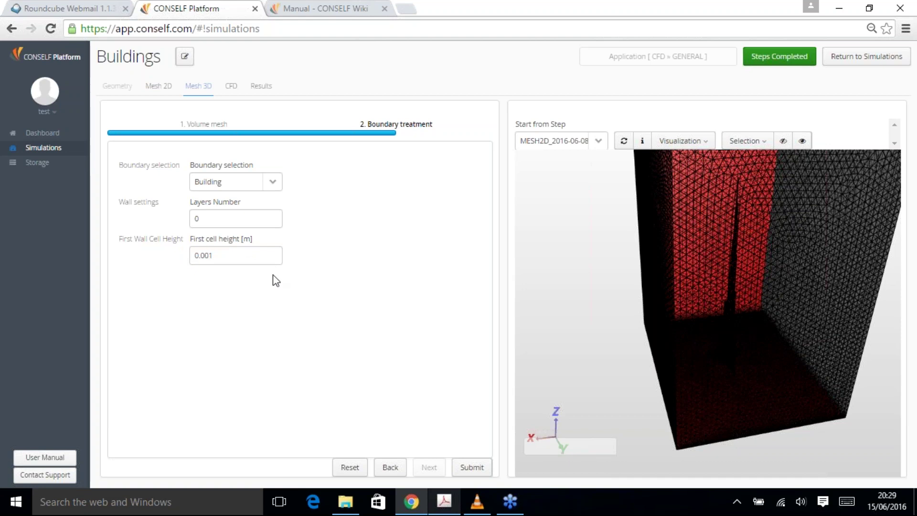
{"action": "left_click", "coordinate": [300, 9]}
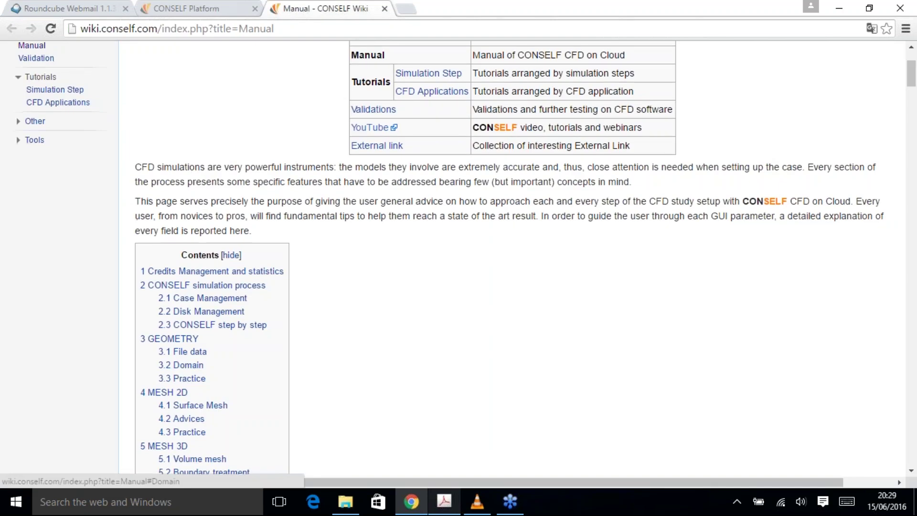
{"action": "scroll", "coordinate": [182, 365], "scroll_direction": "down", "scroll_amount": 5}
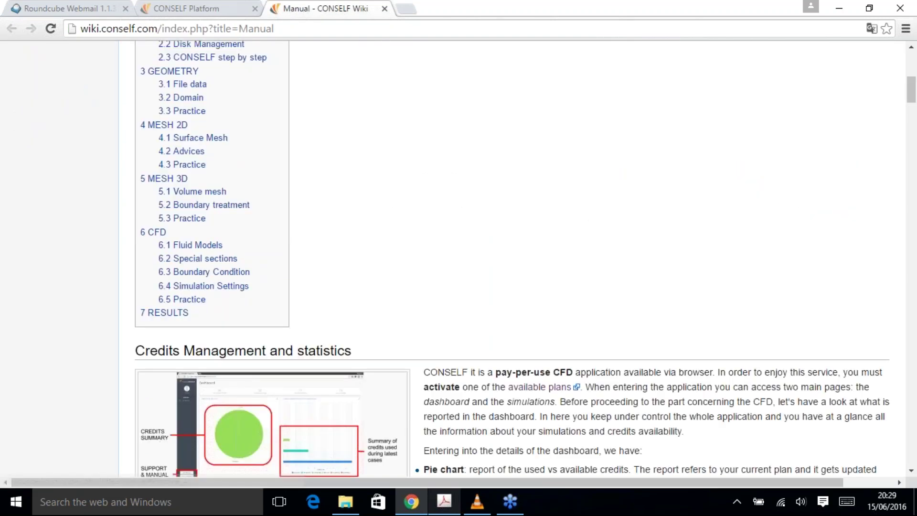
{"action": "left_click", "coordinate": [164, 178]}
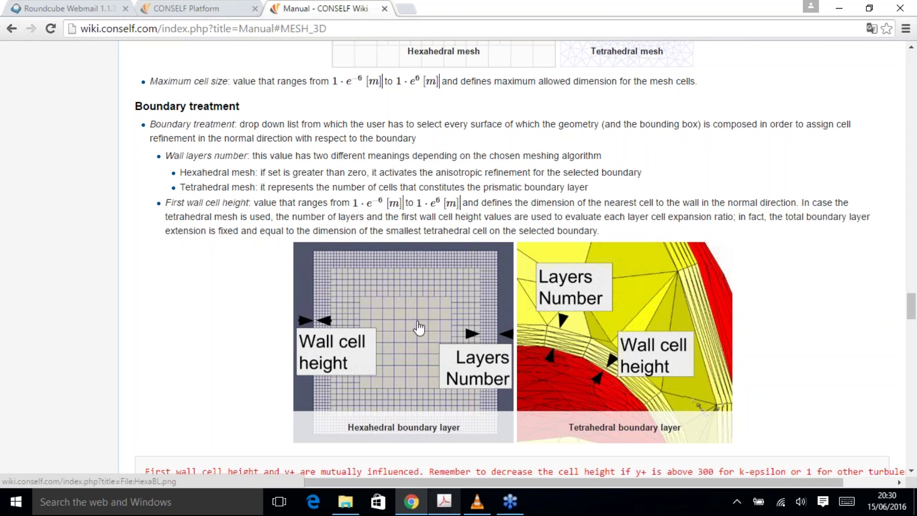
{"action": "left_click", "coordinate": [164, 8]}
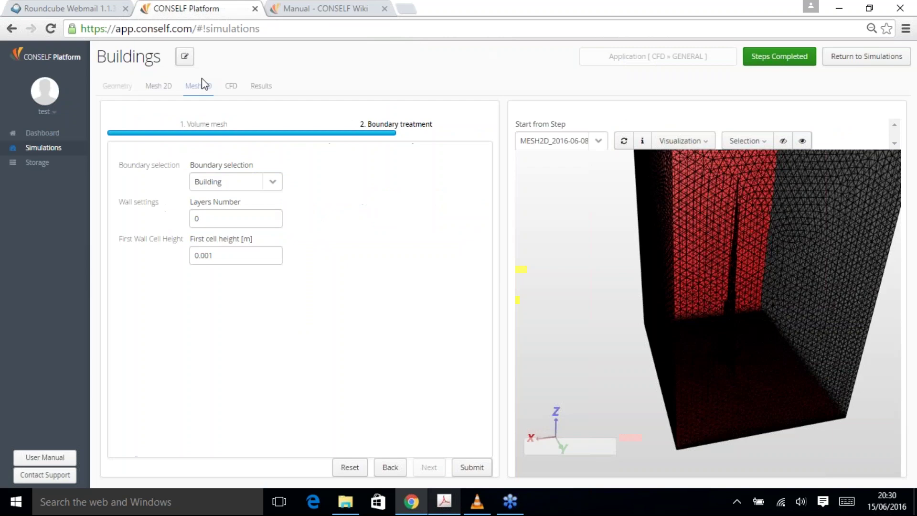
Enter 6 wall layers and edit the first cell height on the current boundary
{"action": "double_click", "coordinate": [207, 220]}
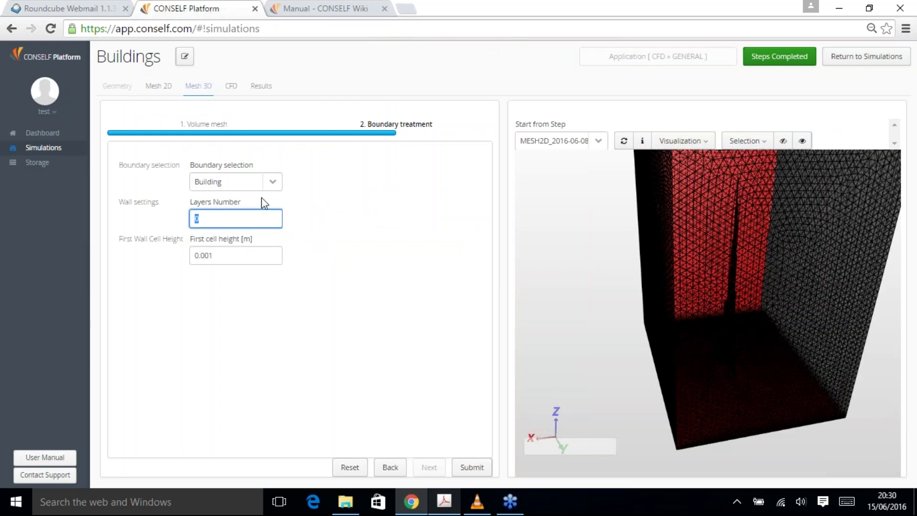
{"action": "type", "text": "6"}
{"action": "left_click", "coordinate": [215, 256]}
{"action": "left_click_drag", "start_coordinate": [215, 256], "coordinate": [184, 259]}
{"action": "type", "text": "3"}
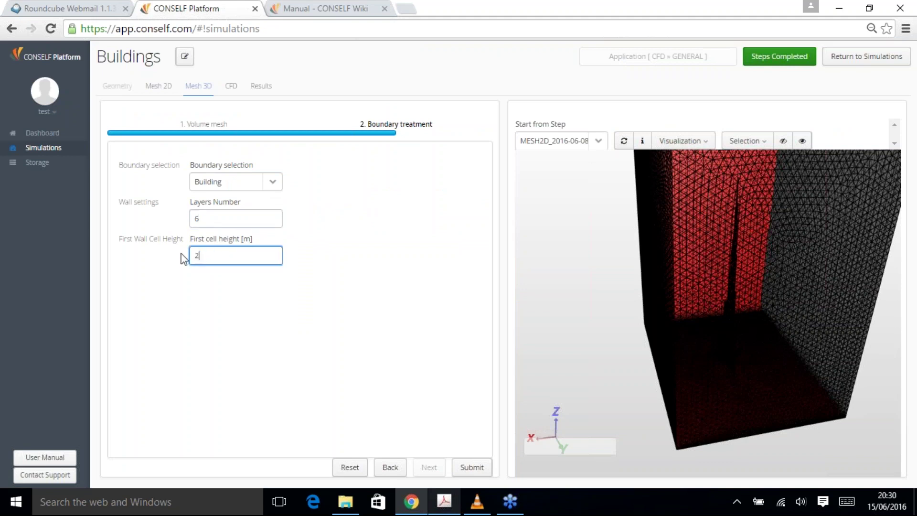
Give boundingbox_zmin 6 wall layers with an edited first cell height, then switch to boundingbox_xmin
{"action": "left_click", "coordinate": [272, 183]}
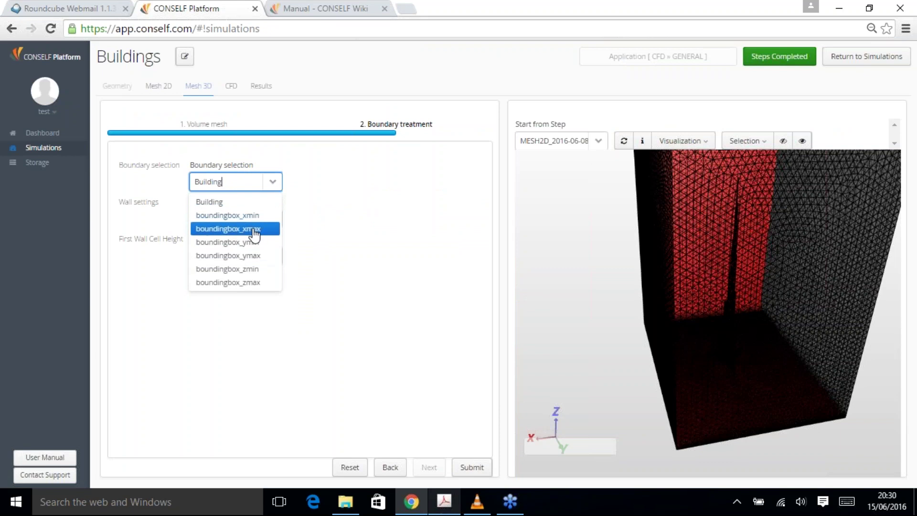
{"action": "left_click", "coordinate": [259, 269]}
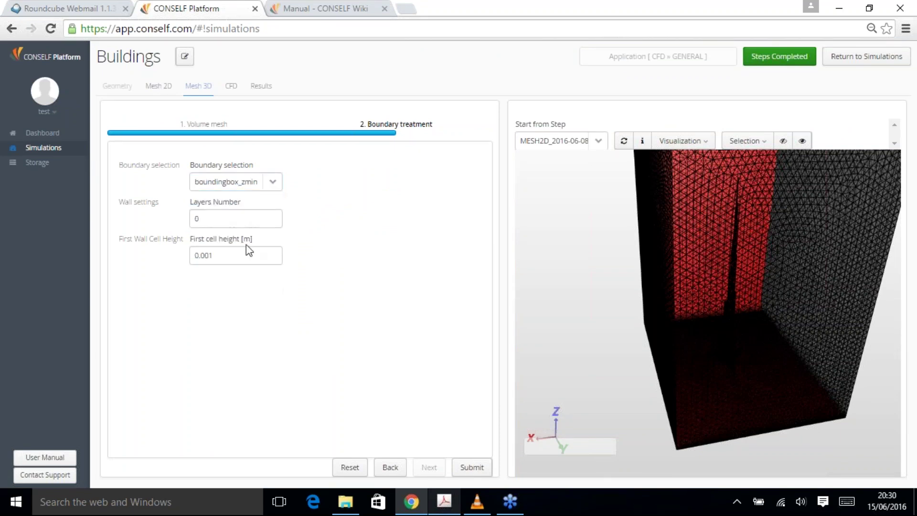
{"action": "left_click", "coordinate": [210, 218]}
{"action": "key", "text": "BackSpace"}
{"action": "type", "text": "6"}
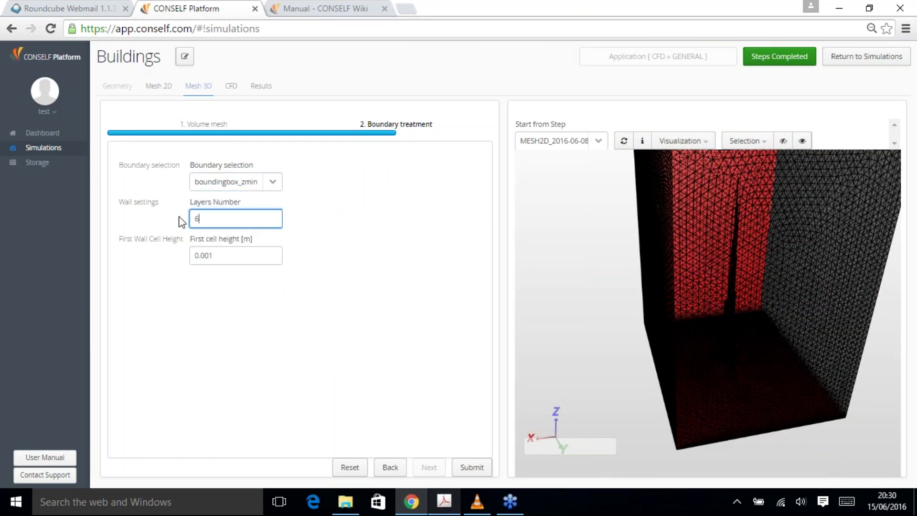
{"action": "left_click_drag", "start_coordinate": [214, 256], "coordinate": [176, 255]}
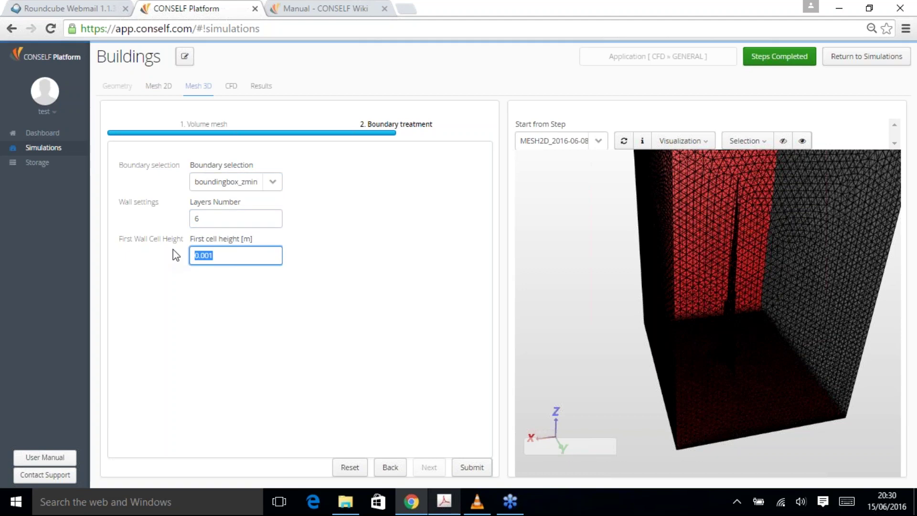
{"action": "type", "text": "1"}
{"action": "left_click", "coordinate": [269, 181]}
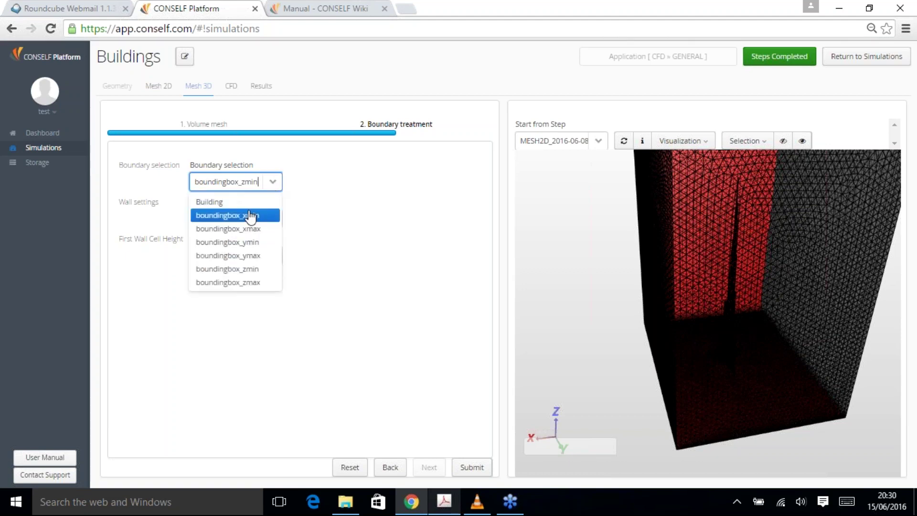
{"action": "left_click", "coordinate": [250, 216]}
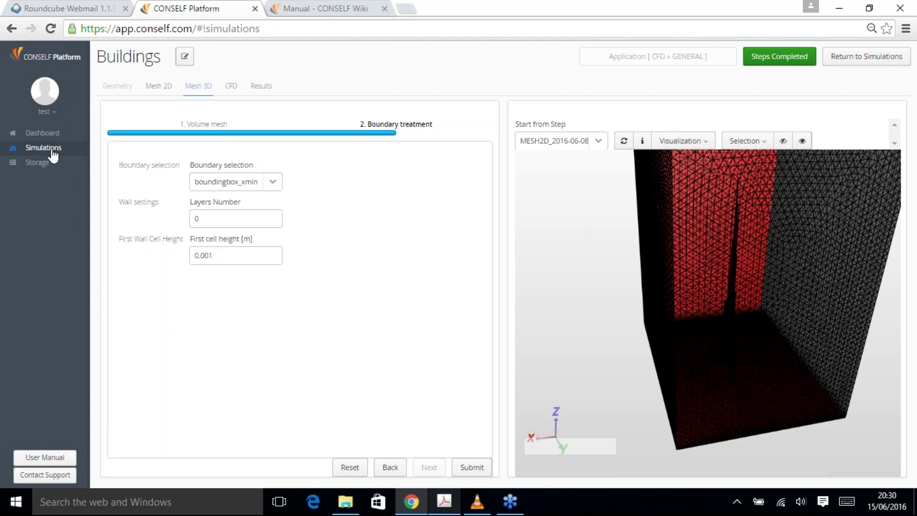
Start the CFD setup from the MESH3D_2016-06-08_09:48 mesh step
{"action": "left_click", "coordinate": [232, 86]}
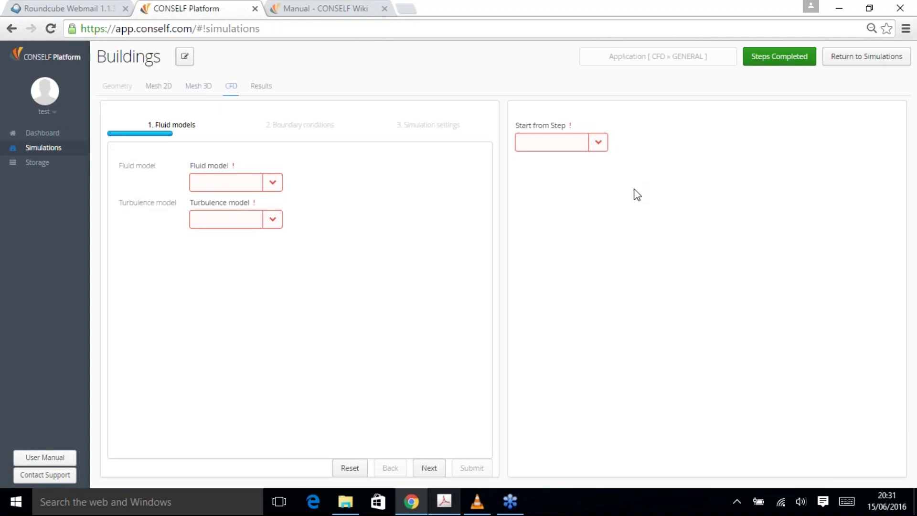
{"action": "left_click", "coordinate": [603, 148]}
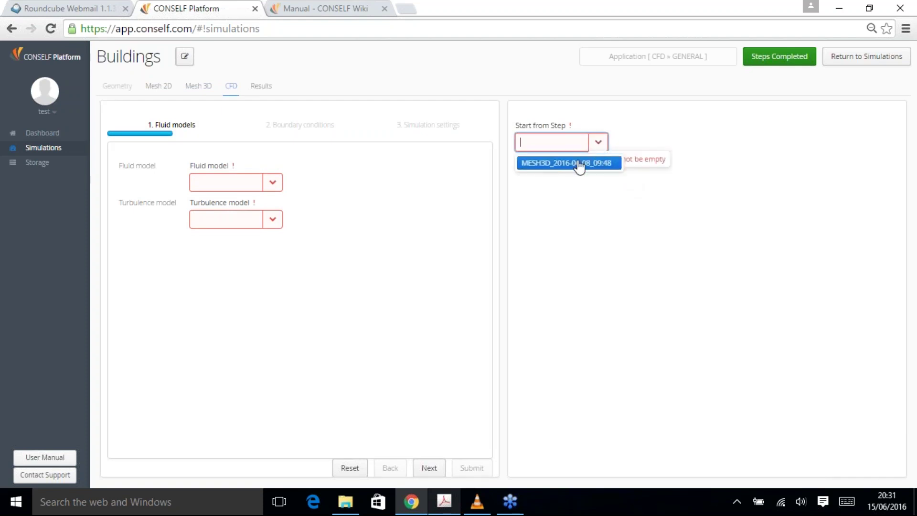
{"action": "left_click", "coordinate": [549, 164]}
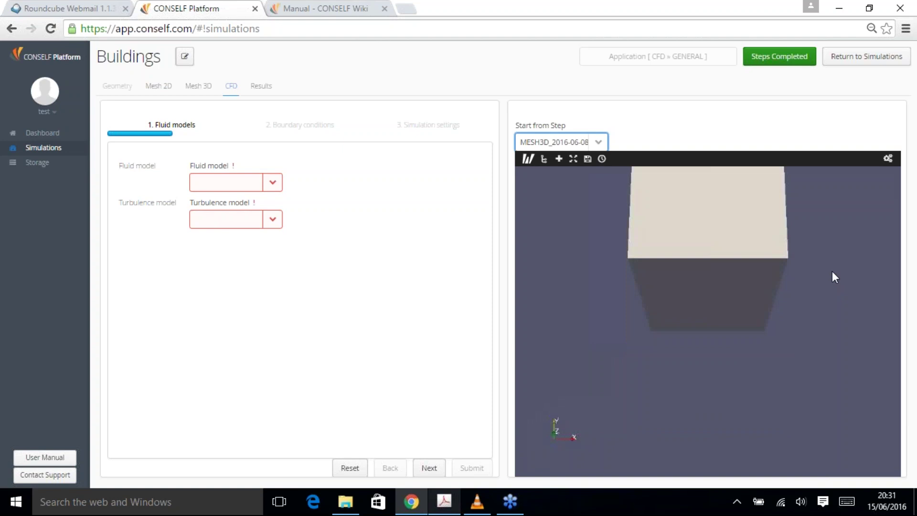
Add a Clip1 plane clip (normal 1, 0, 0) to system.foam, shown as Surface With Edges
{"action": "left_click", "coordinate": [573, 159]}
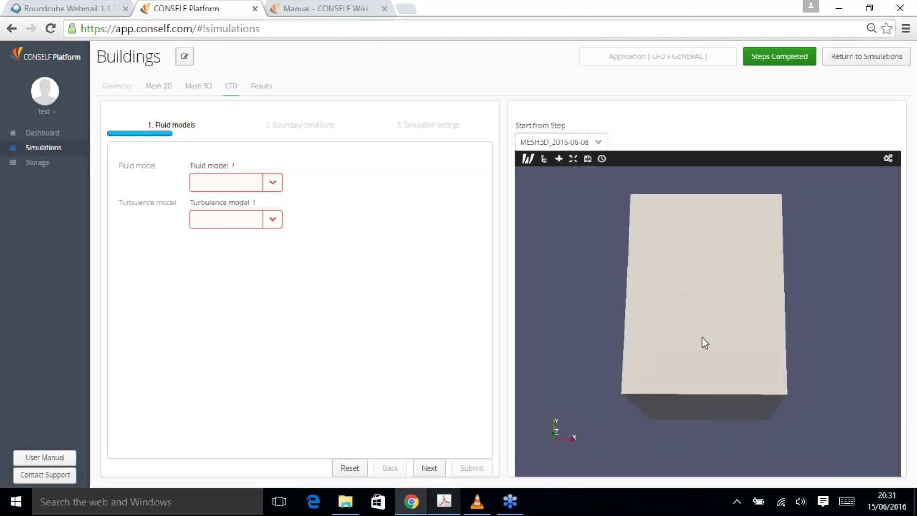
{"action": "left_click_drag", "start_coordinate": [716, 311], "coordinate": [771, 315]}
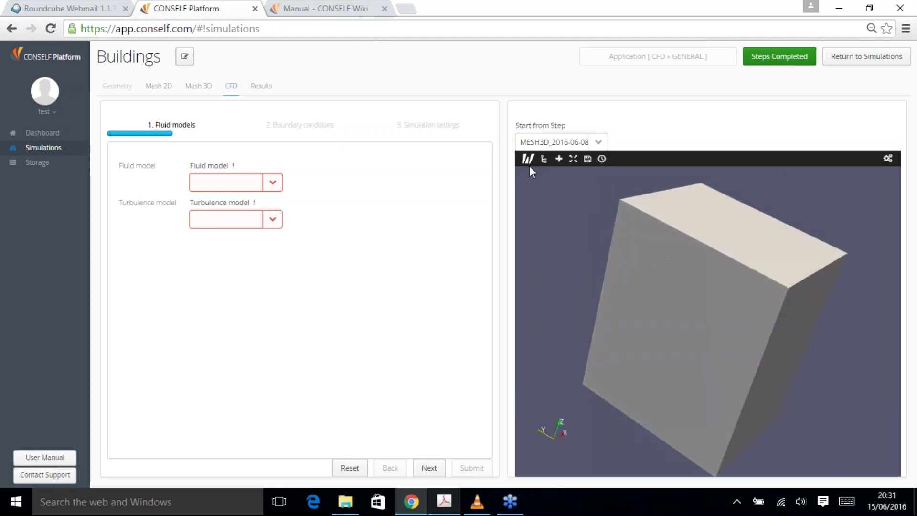
{"action": "left_click", "coordinate": [528, 158]}
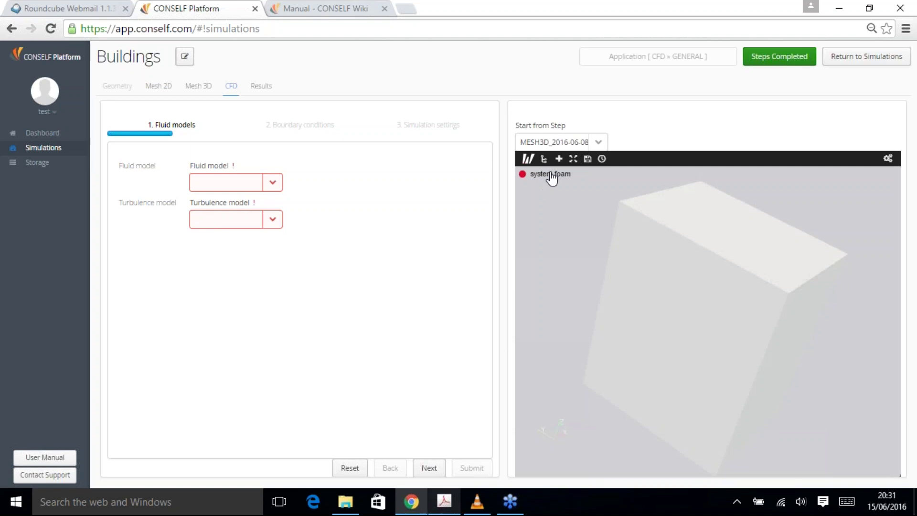
{"action": "left_click", "coordinate": [552, 175]}
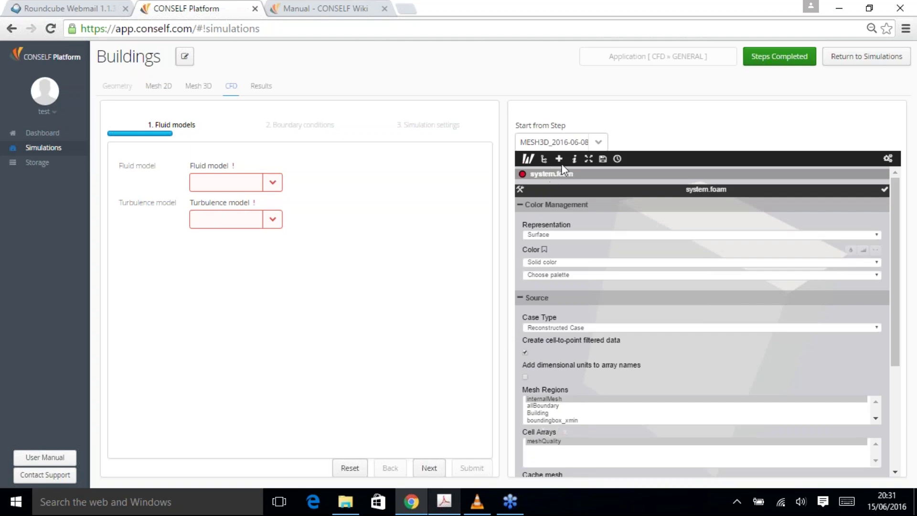
{"action": "left_click", "coordinate": [559, 160]}
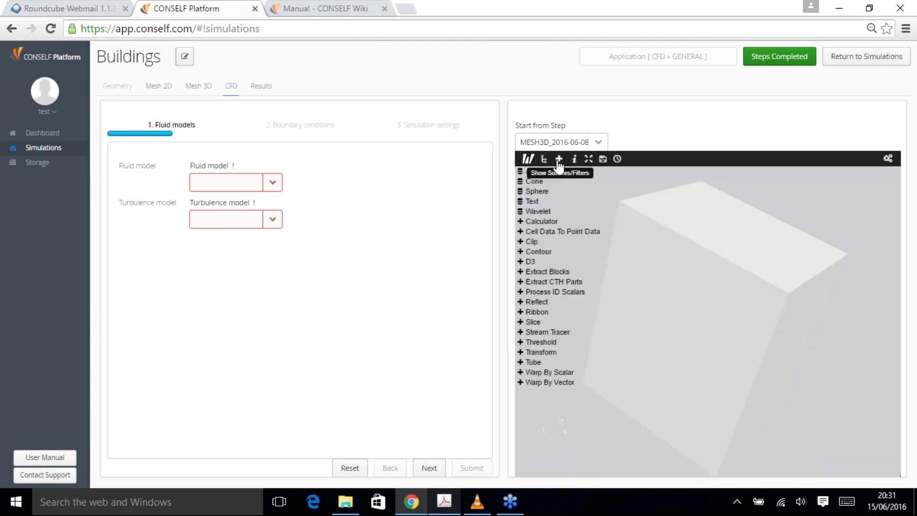
{"action": "left_click", "coordinate": [545, 246]}
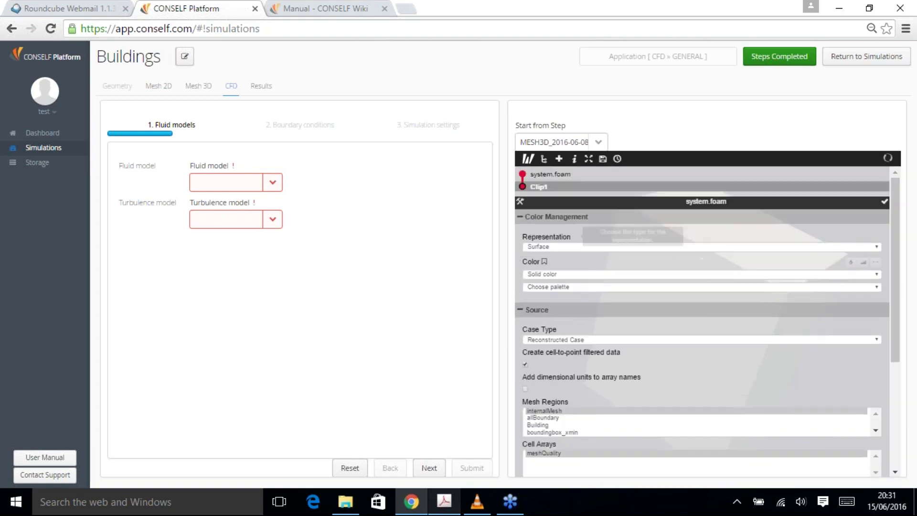
{"action": "left_click", "coordinate": [541, 188]}
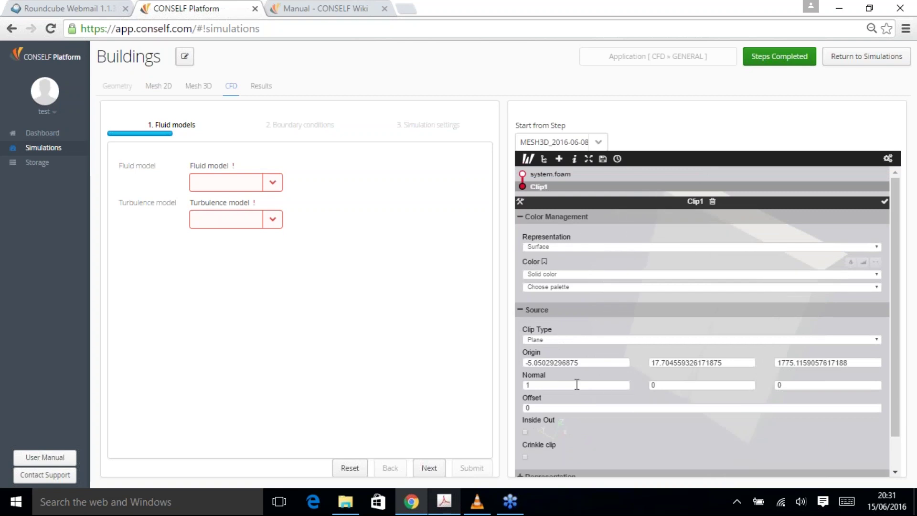
{"action": "left_click_drag", "start_coordinate": [546, 387], "coordinate": [521, 386]}
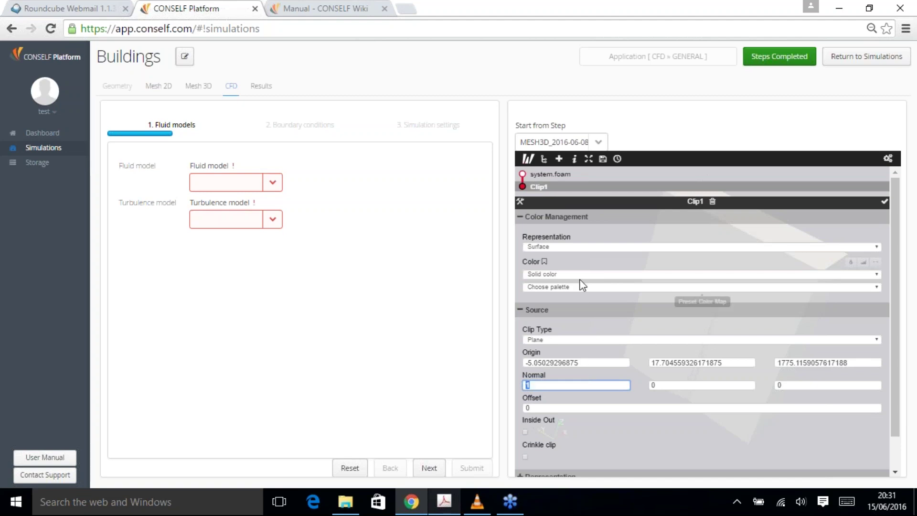
{"action": "left_click", "coordinate": [572, 248]}
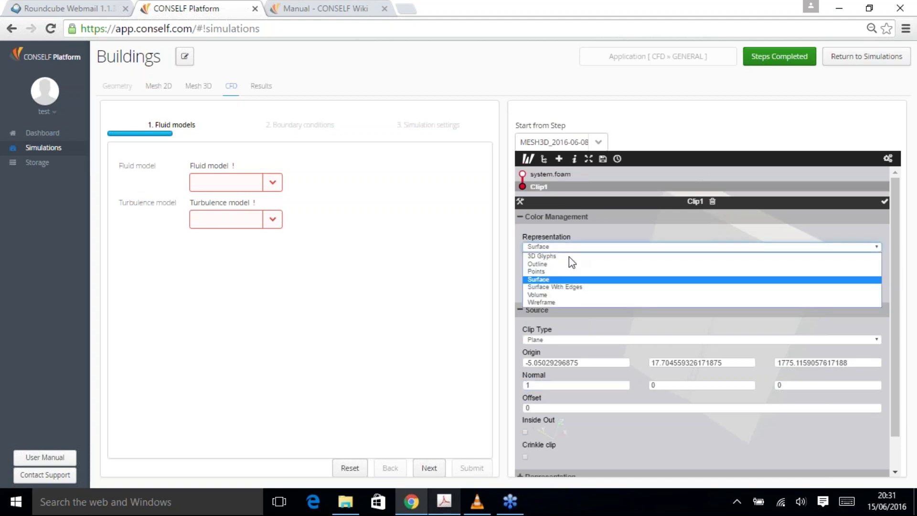
{"action": "left_click", "coordinate": [568, 287]}
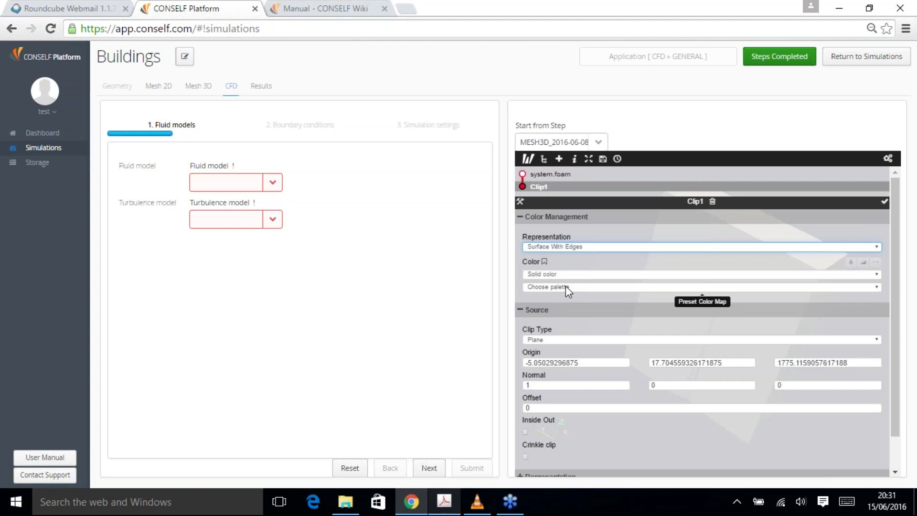
{"action": "left_click", "coordinate": [884, 202]}
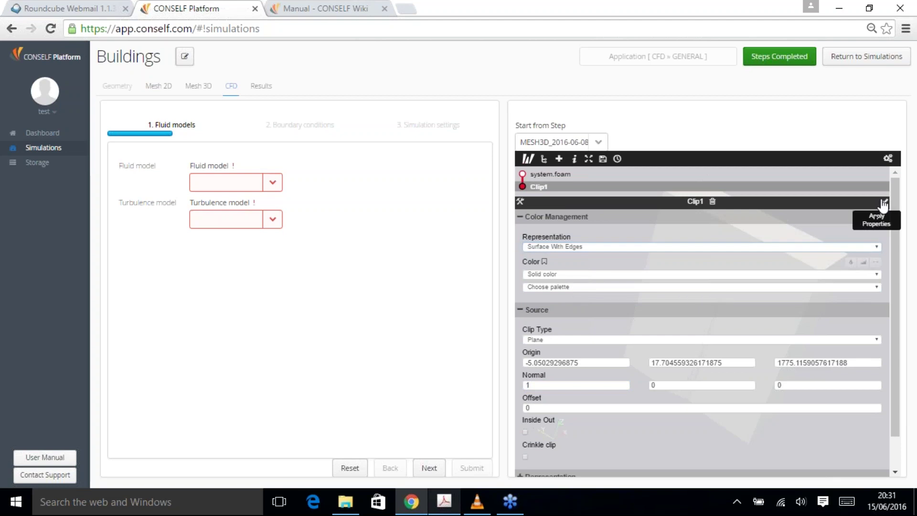
Hide the inspector and list the Compressible and Incompressible fluid model options
{"action": "left_click", "coordinate": [528, 160]}
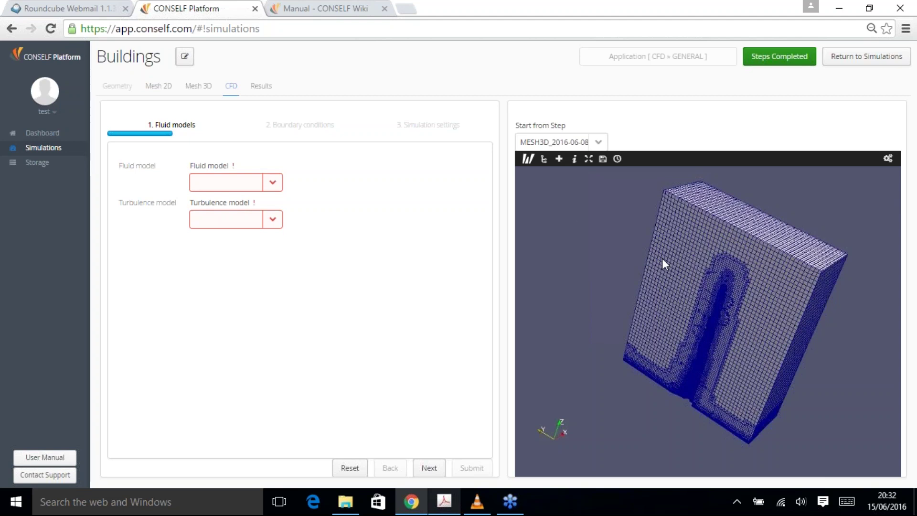
{"action": "left_click", "coordinate": [272, 182]}
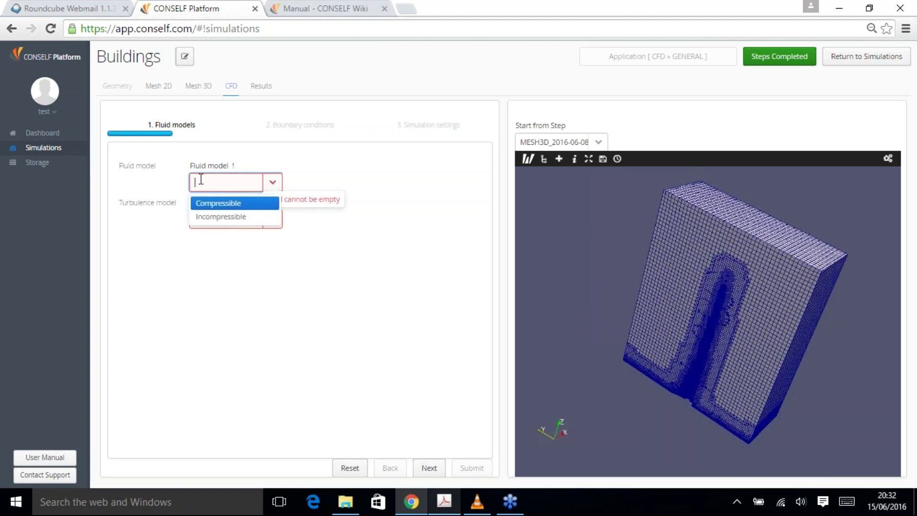
Choose Incompressible flow with Spalart-Allmaras turbulence and a density of 1.225
{"action": "left_click", "coordinate": [232, 218]}
{"action": "left_click", "coordinate": [272, 219]}
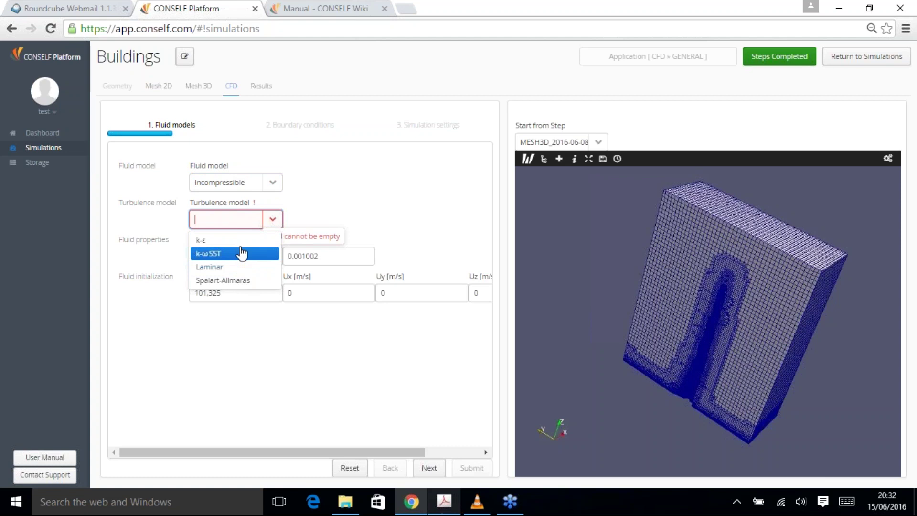
{"action": "left_click", "coordinate": [212, 282]}
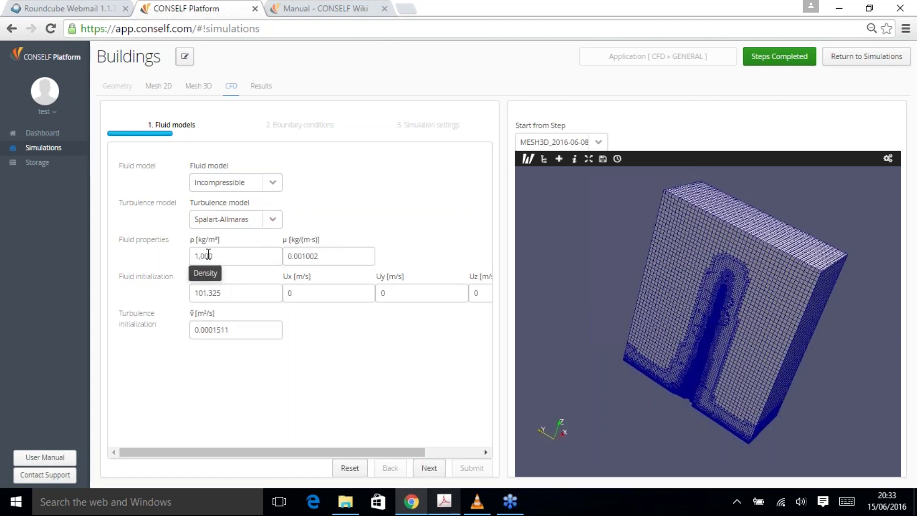
{"action": "left_click_drag", "start_coordinate": [241, 259], "coordinate": [165, 257]}
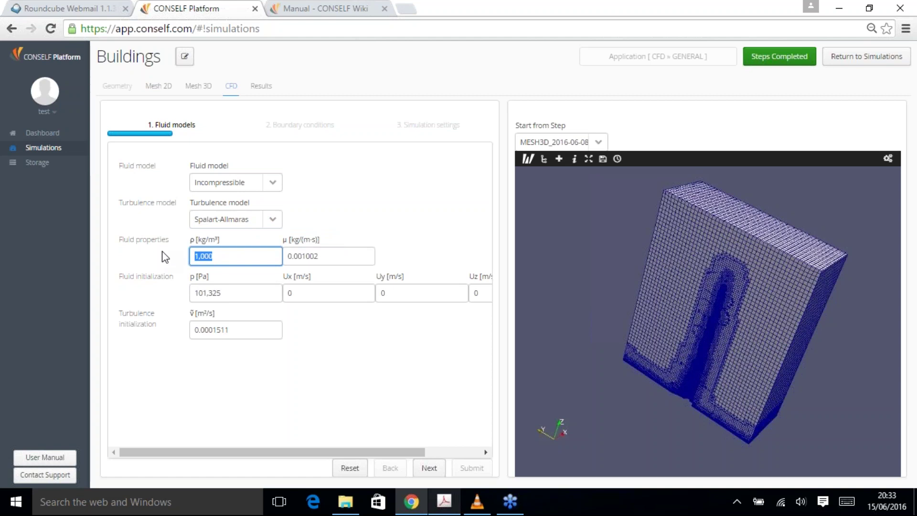
{"action": "type", "text": "1.225"}
Set dynamic viscosity to 0.0000177 and paste it as the turbulence initialization value
{"action": "left_click", "coordinate": [326, 257]}
{"action": "left_click_drag", "start_coordinate": [297, 256], "coordinate": [318, 257]}
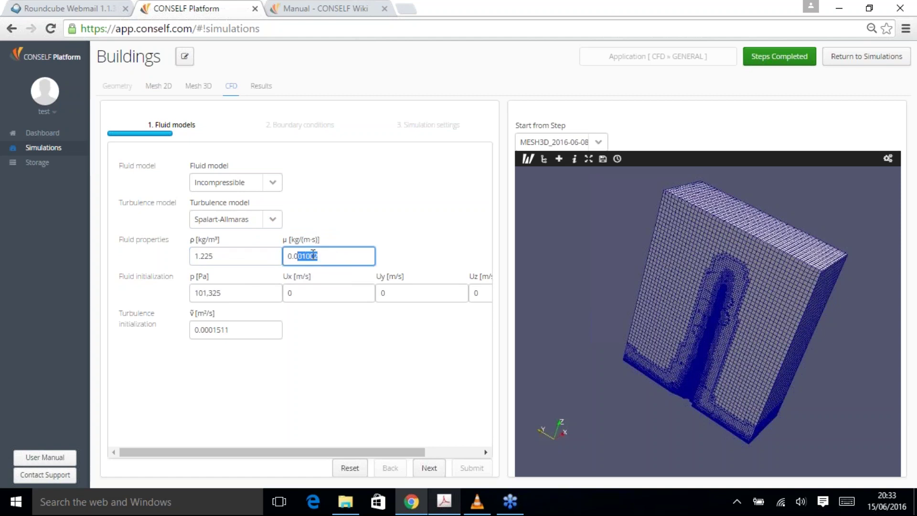
{"action": "type", "text": "000181"}
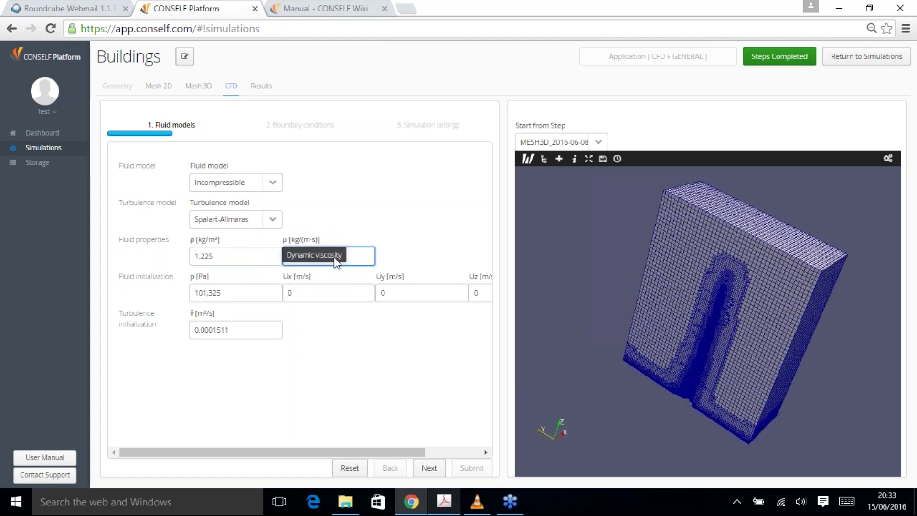
{"action": "left_click_drag", "start_coordinate": [298, 256], "coordinate": [344, 258]}
{"action": "type", "text": "0000"}
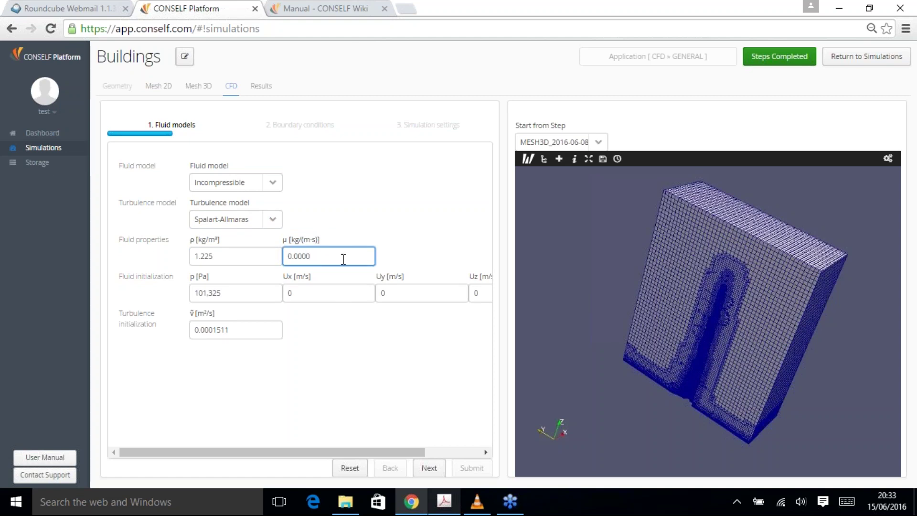
{"action": "type", "text": "177"}
{"action": "left_click_drag", "start_coordinate": [344, 258], "coordinate": [280, 258]}
{"action": "key", "text": "ctrl+c"}
{"action": "left_click_drag", "start_coordinate": [237, 332], "coordinate": [172, 325]}
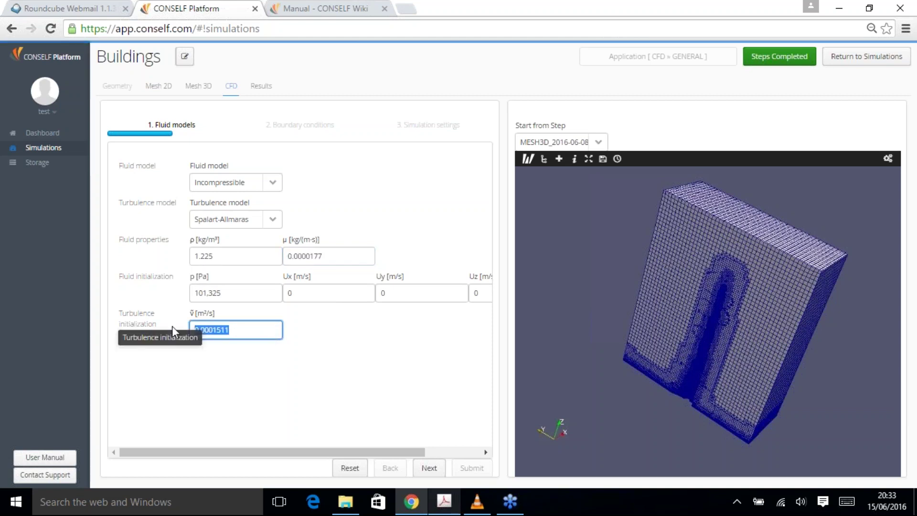
{"action": "key", "text": "ctrl+v"}
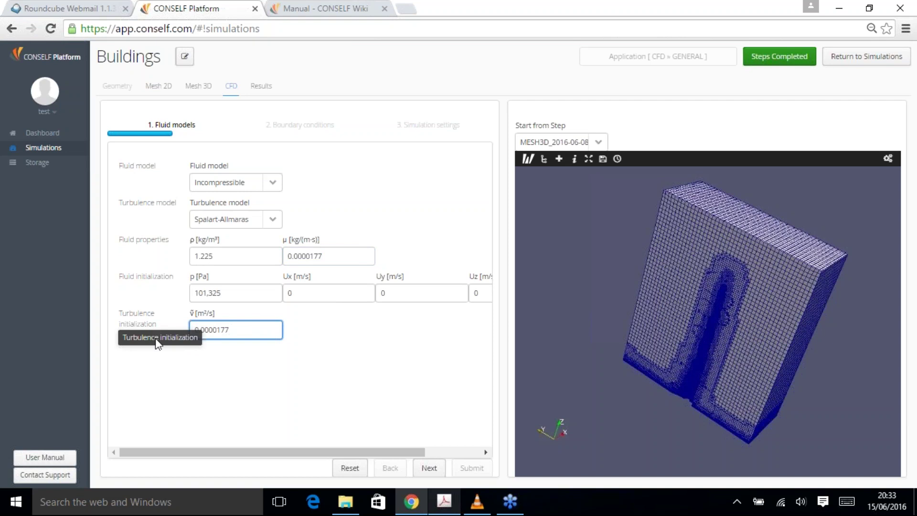
{"action": "left_click", "coordinate": [142, 282]}
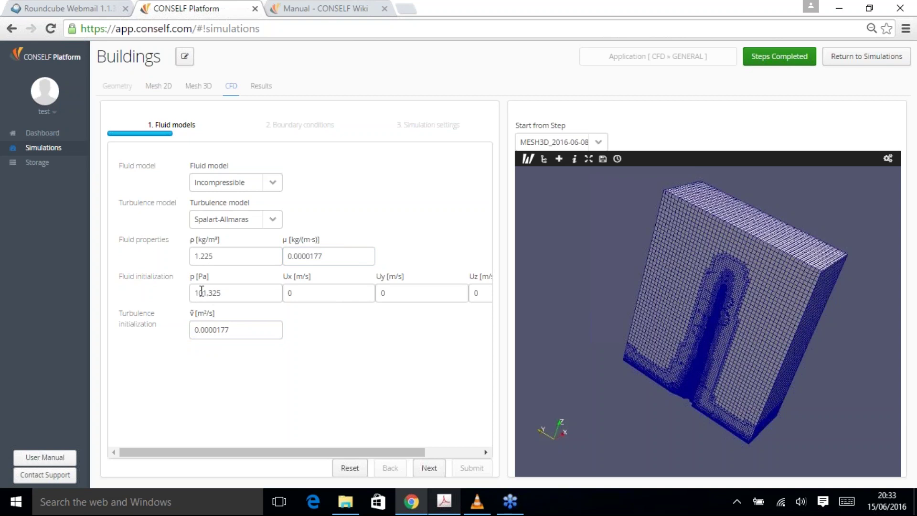
Check initial pressure 101,325 Pa and zero Ux, Uy, Uz, then proceed to Boundary conditions
{"action": "left_click_drag", "start_coordinate": [200, 294], "coordinate": [232, 295]}
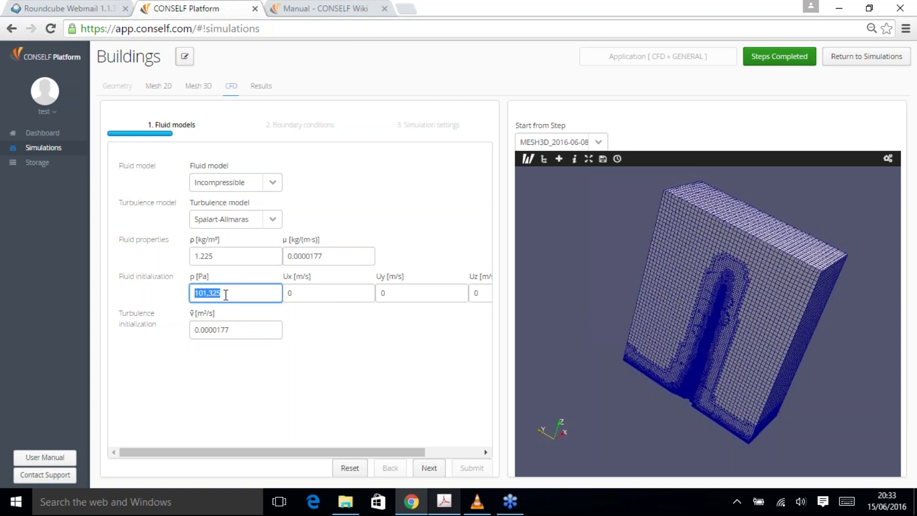
{"action": "left_click", "coordinate": [321, 295]}
{"action": "left_click", "coordinate": [416, 294]}
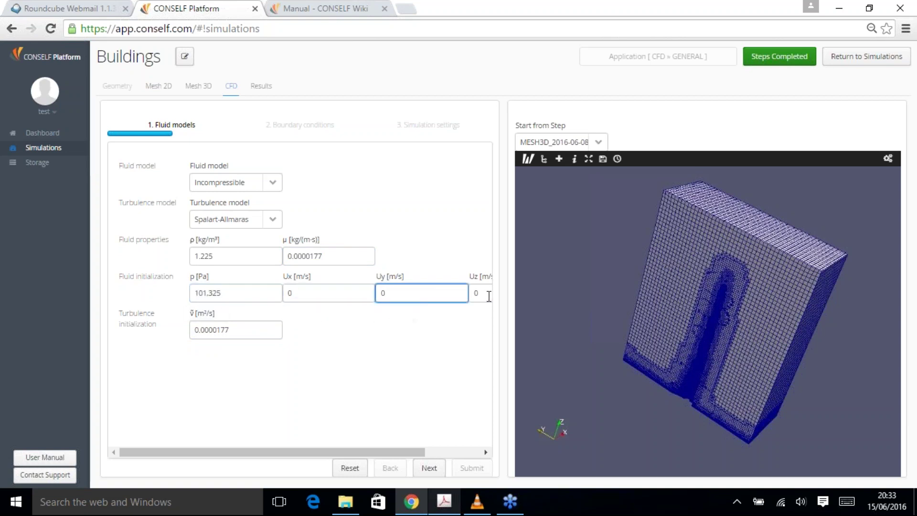
{"action": "left_click", "coordinate": [487, 294]}
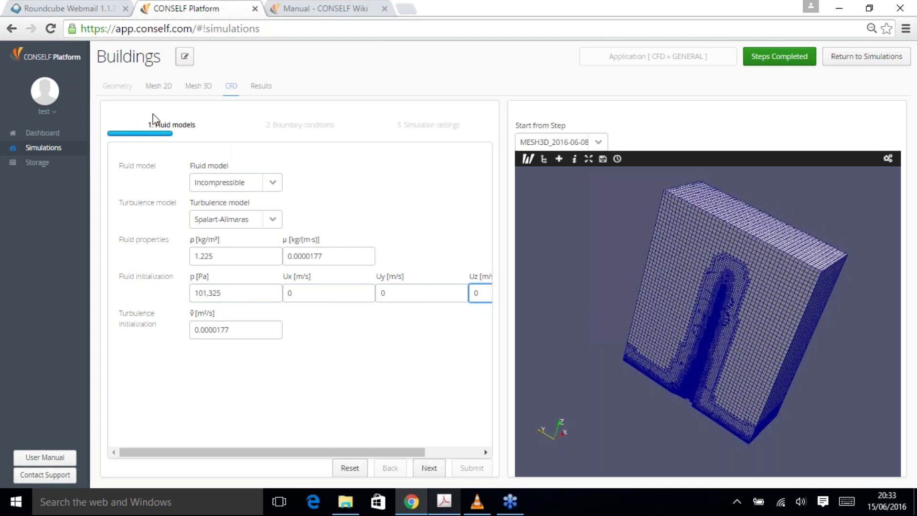
{"action": "left_click", "coordinate": [426, 468]}
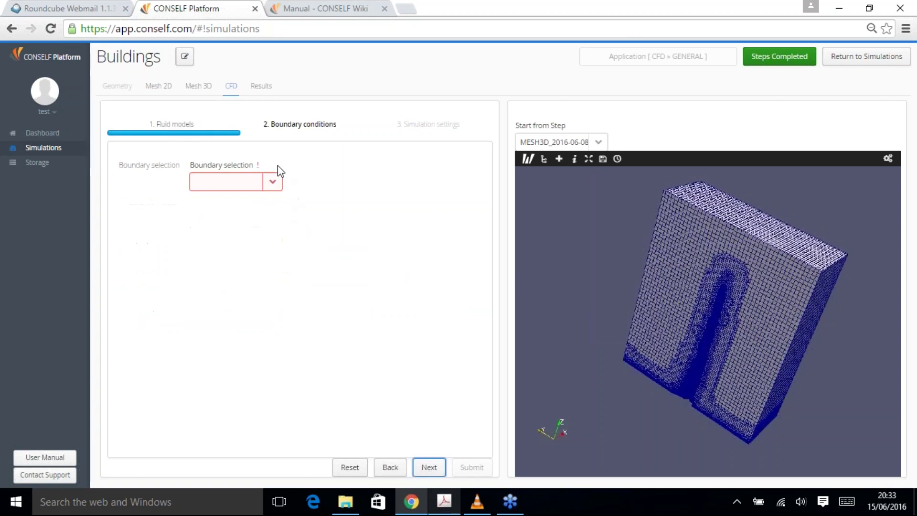
Keep Building as a no-slip wall and make boundingbox_xmin a SYMMETRY boundary
{"action": "left_click", "coordinate": [273, 184]}
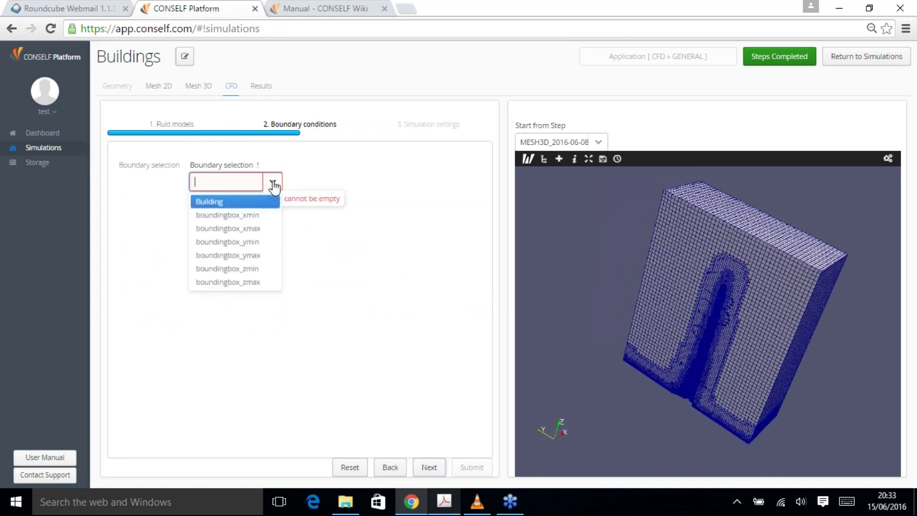
{"action": "left_click", "coordinate": [258, 203]}
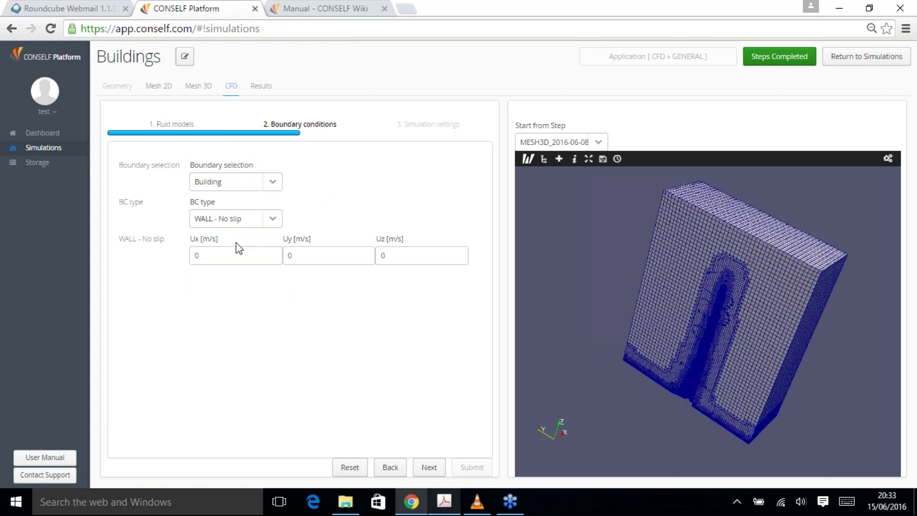
{"action": "left_click", "coordinate": [275, 185]}
{"action": "left_click", "coordinate": [257, 266]}
{"action": "left_click", "coordinate": [272, 182]}
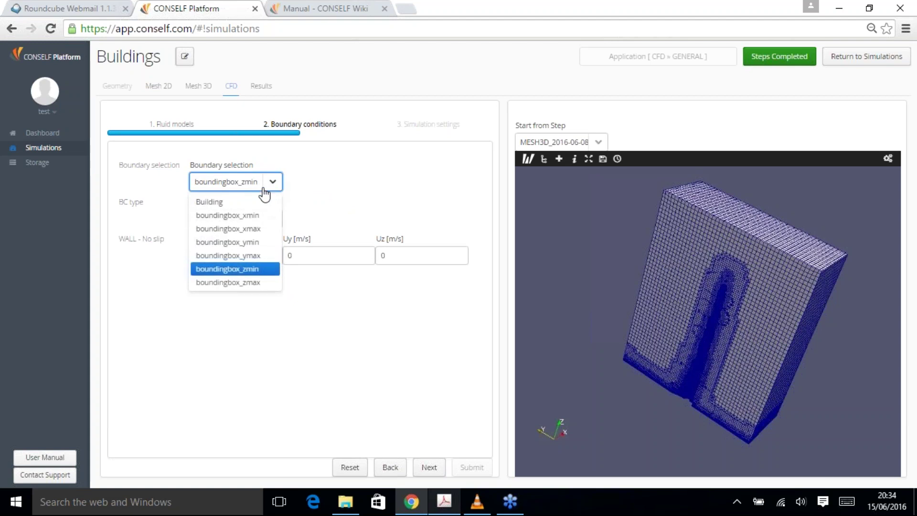
{"action": "left_click", "coordinate": [264, 217]}
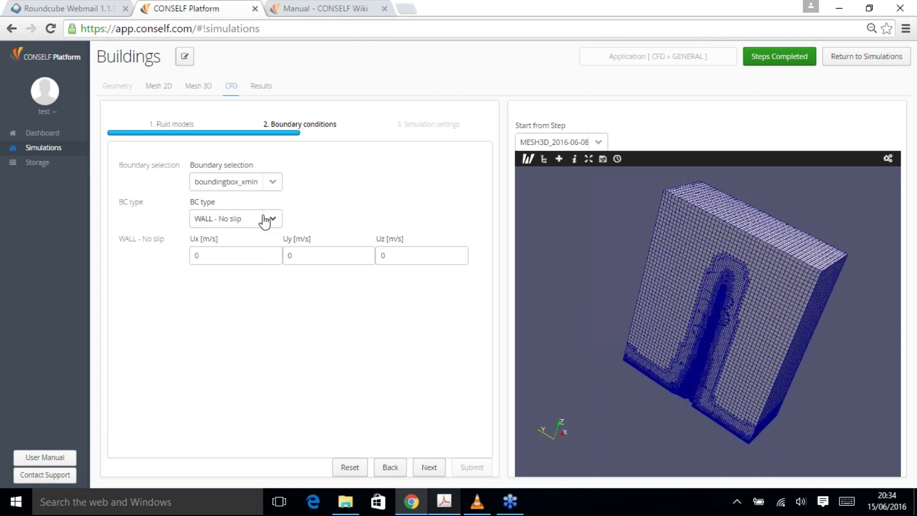
{"action": "left_click", "coordinate": [274, 219]}
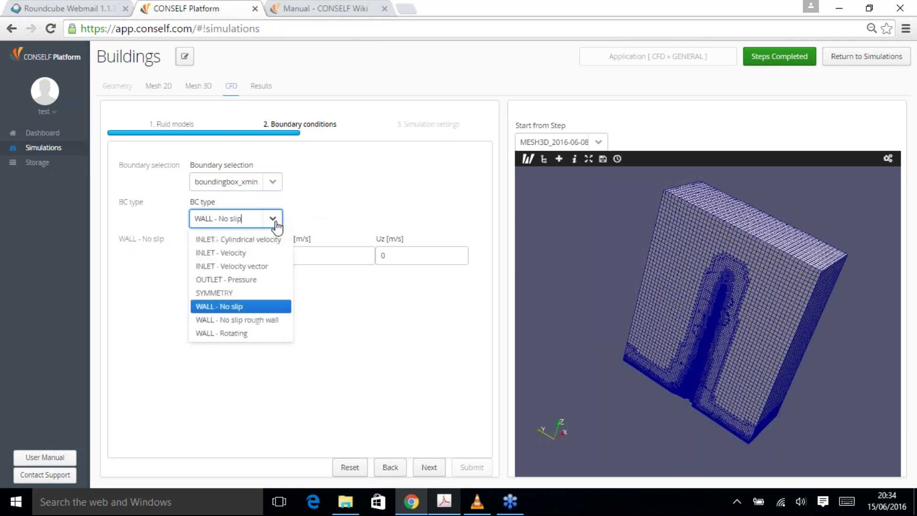
{"action": "left_click", "coordinate": [248, 294]}
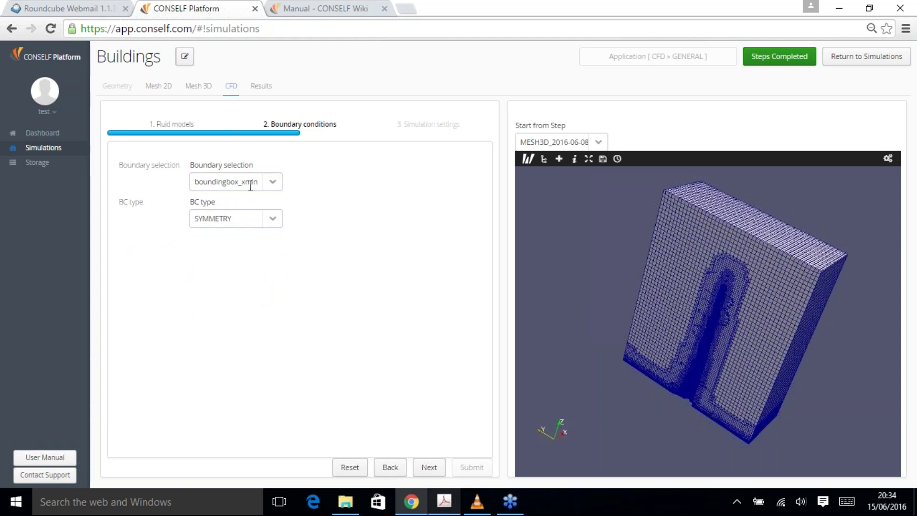
Set boundingbox_xmax and boundingbox_zmax to SYMMETRY as well
{"action": "left_click", "coordinate": [270, 182]}
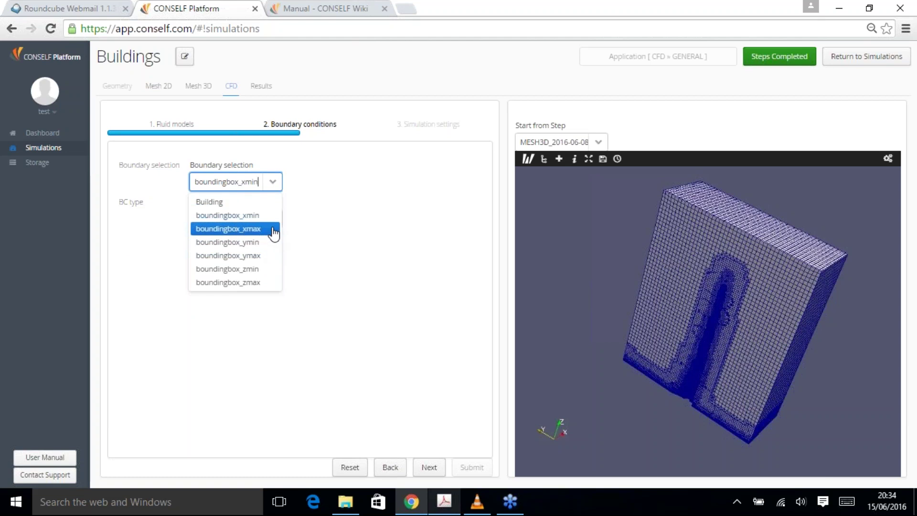
{"action": "left_click", "coordinate": [270, 229]}
{"action": "left_click", "coordinate": [267, 220]}
{"action": "left_click", "coordinate": [250, 294]}
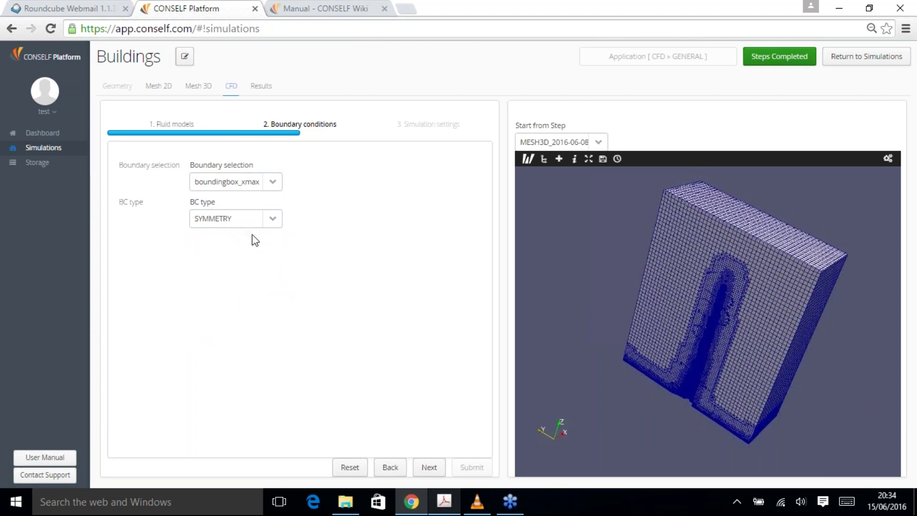
{"action": "left_click", "coordinate": [271, 183]}
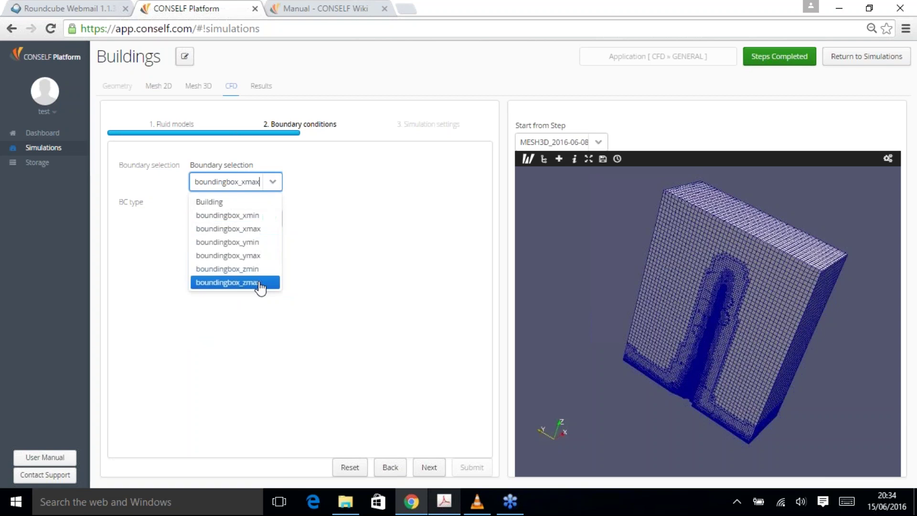
{"action": "left_click", "coordinate": [261, 283]}
{"action": "left_click", "coordinate": [272, 220]}
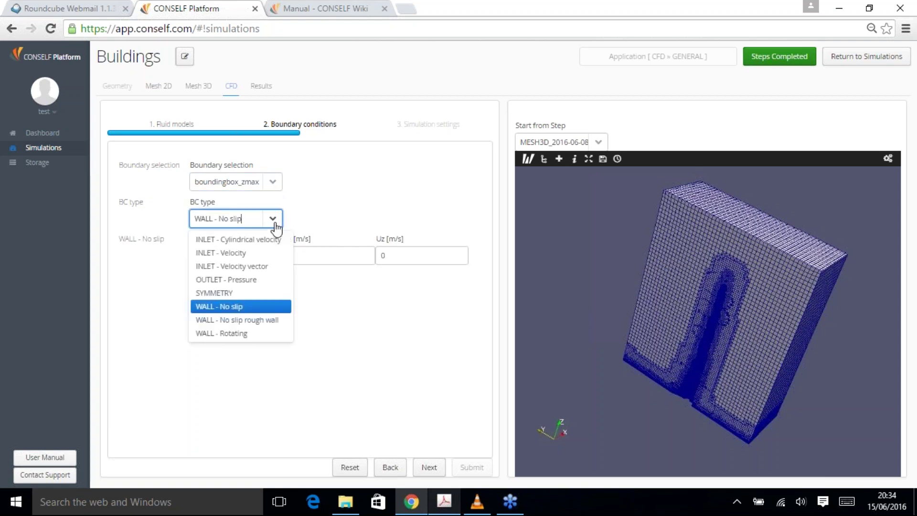
{"action": "left_click", "coordinate": [268, 293]}
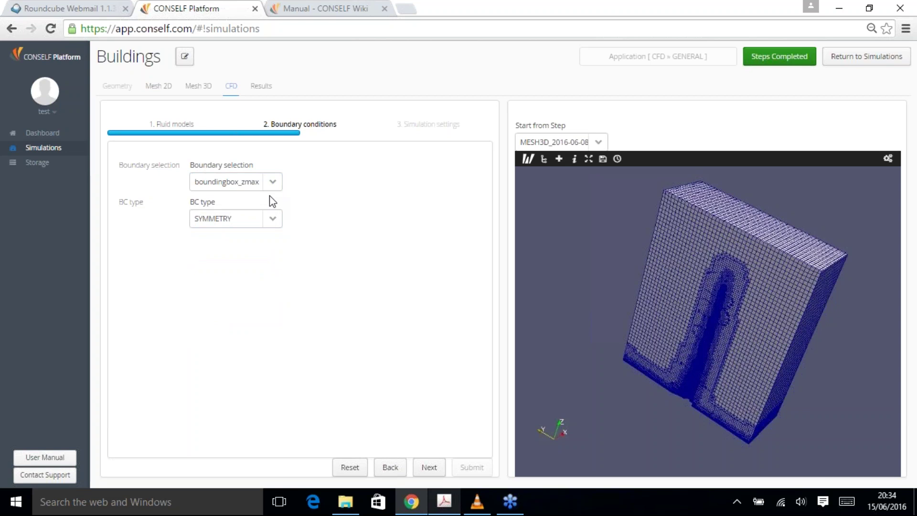
{"action": "left_click", "coordinate": [272, 183]}
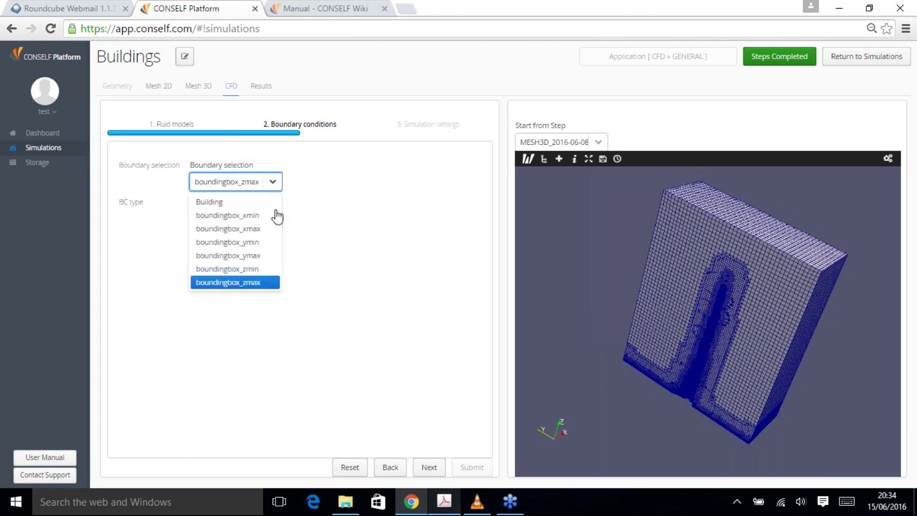
Make boundingbox_ymin an INLET - Velocity boundary with U of 10 m/s
{"action": "left_click", "coordinate": [268, 242]}
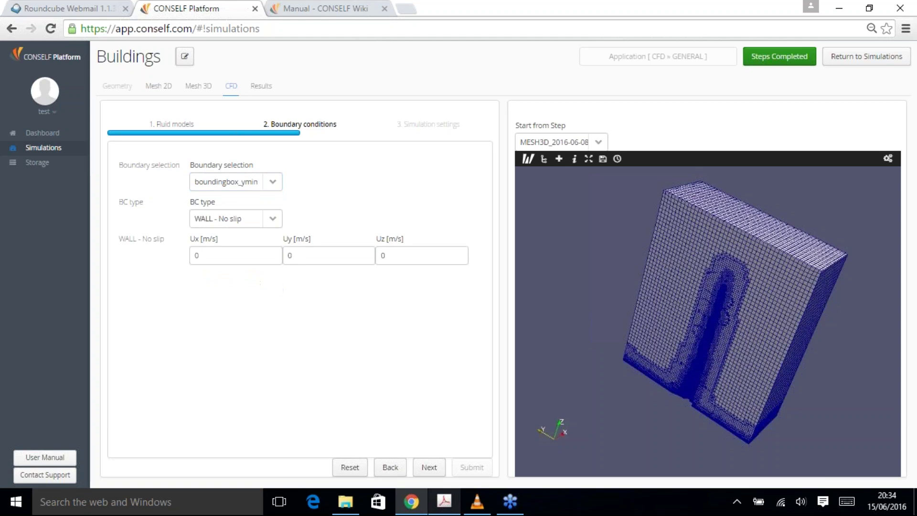
{"action": "left_click", "coordinate": [273, 220]}
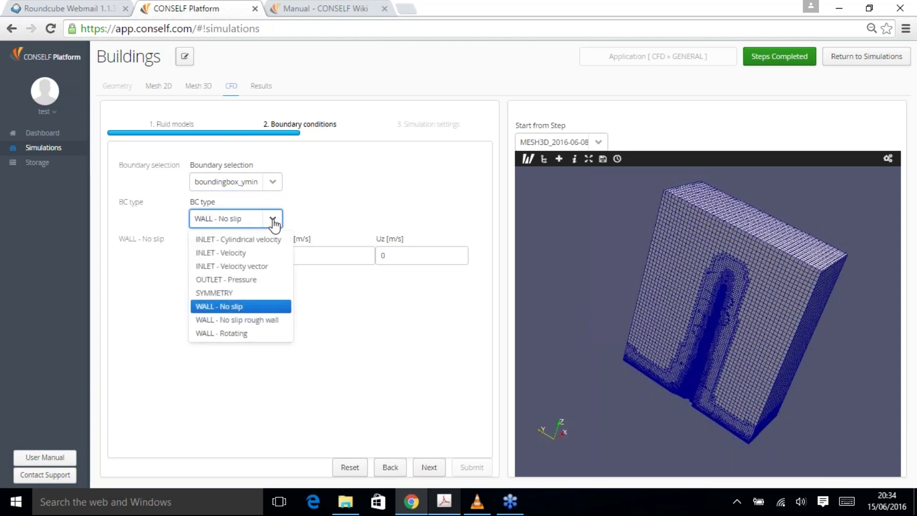
{"action": "left_click", "coordinate": [233, 258]}
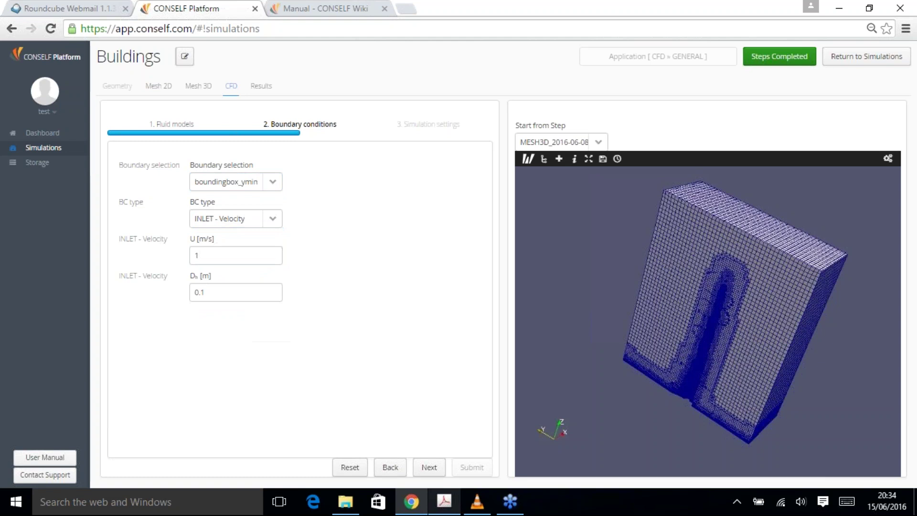
{"action": "left_click_drag", "start_coordinate": [219, 256], "coordinate": [182, 258]}
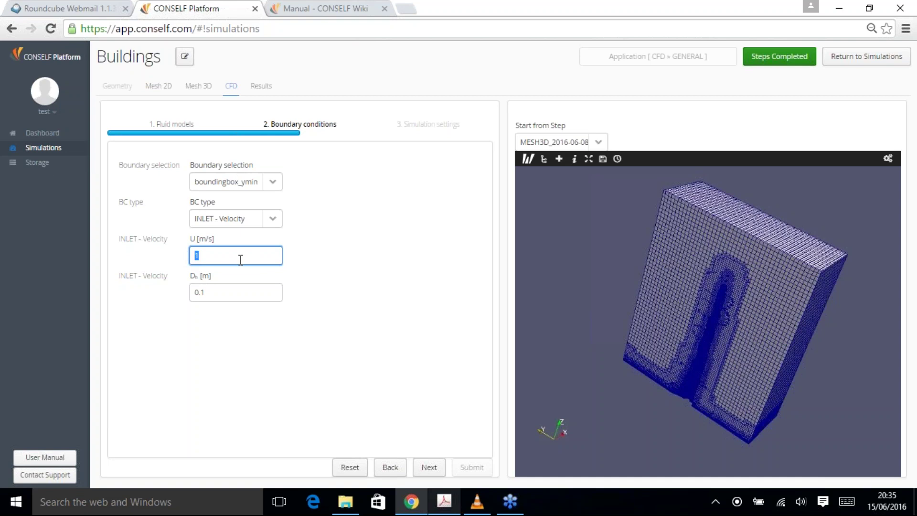
{"action": "type", "text": "10"}
{"action": "left_click", "coordinate": [329, 316]}
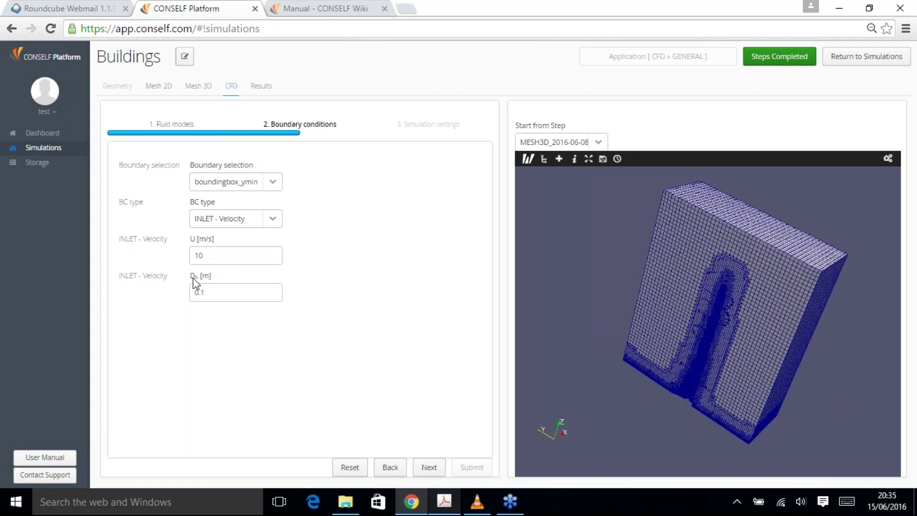
{"action": "mouse_move", "coordinate": [193, 278]}
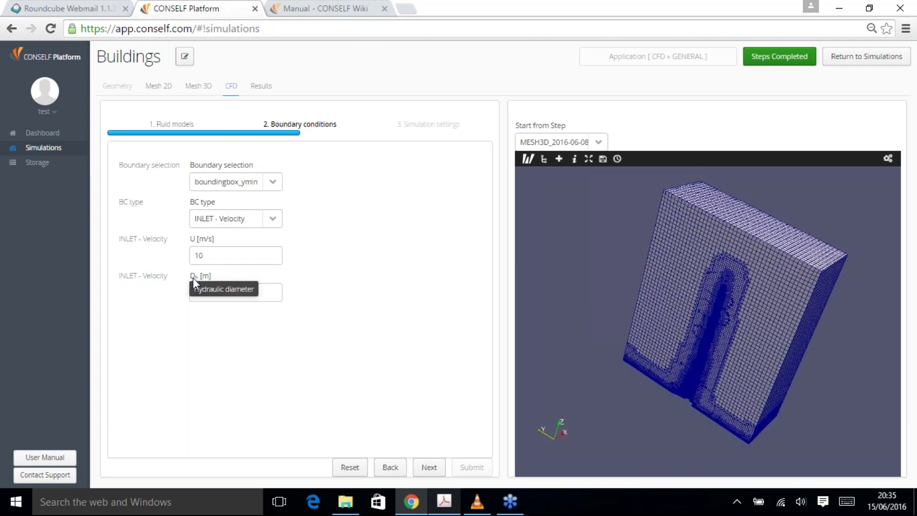
Set the inlet's hydraulic diameter Dh to 500 m
{"action": "left_click_drag", "start_coordinate": [256, 289], "coordinate": [182, 292]}
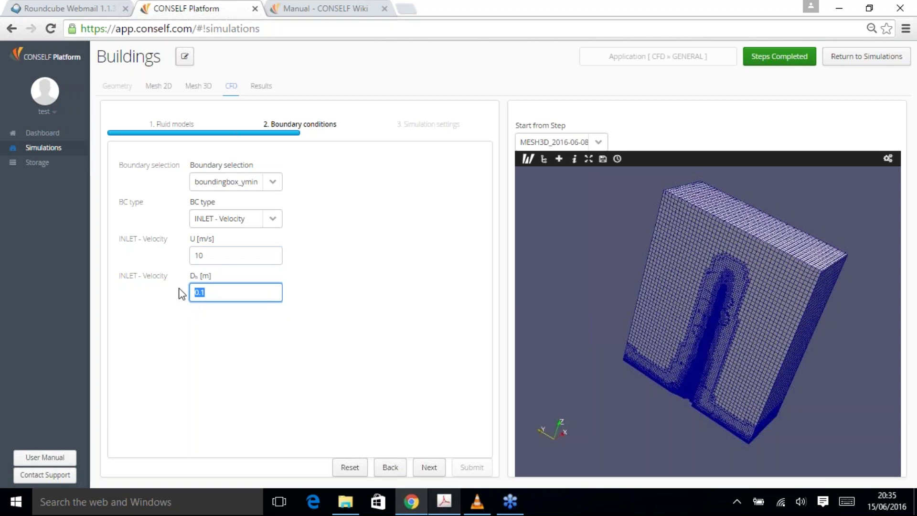
{"action": "type", "text": "500"}
{"action": "left_click_drag", "start_coordinate": [215, 291], "coordinate": [169, 293]}
{"action": "left_click", "coordinate": [273, 218]}
{"action": "key", "text": "Escape"}
{"action": "left_click", "coordinate": [273, 182]}
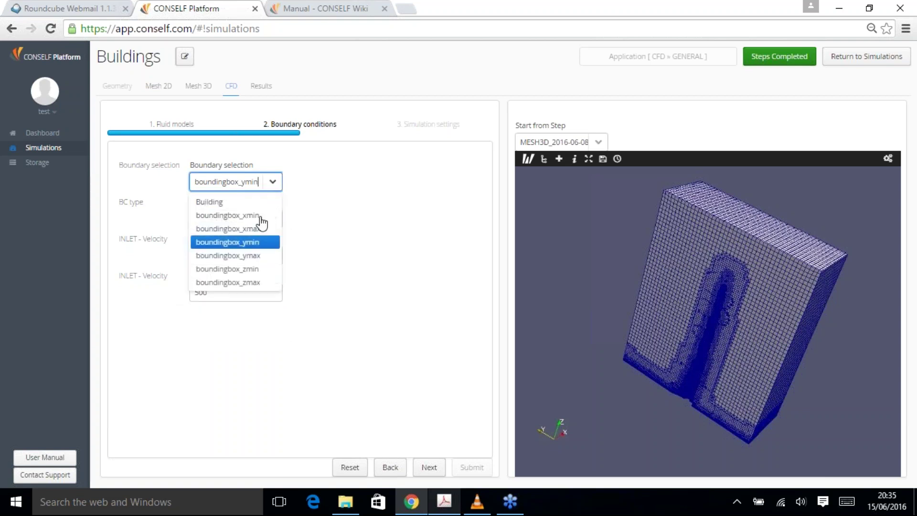
Make boundingbox_ymax an OUTLET - Pressure at 101,325 Pa and continue to Simulation settings
{"action": "left_click", "coordinate": [271, 258]}
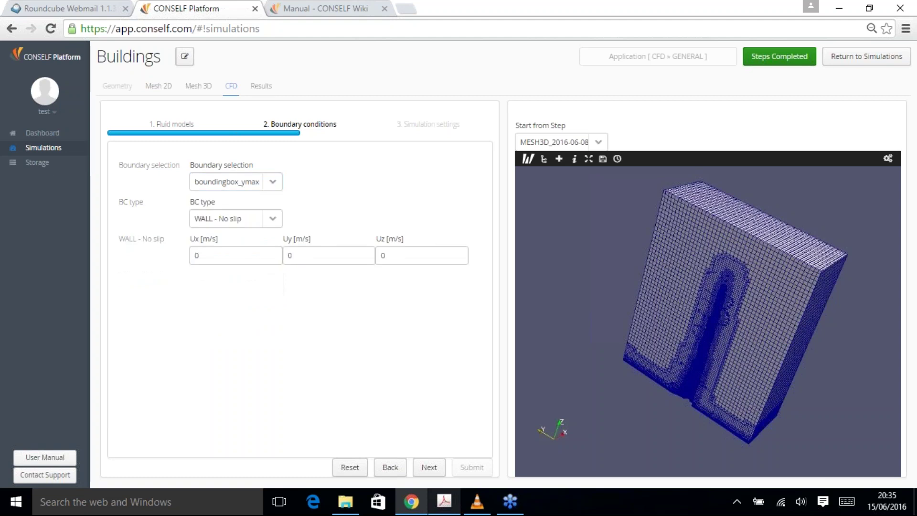
{"action": "left_click", "coordinate": [272, 220]}
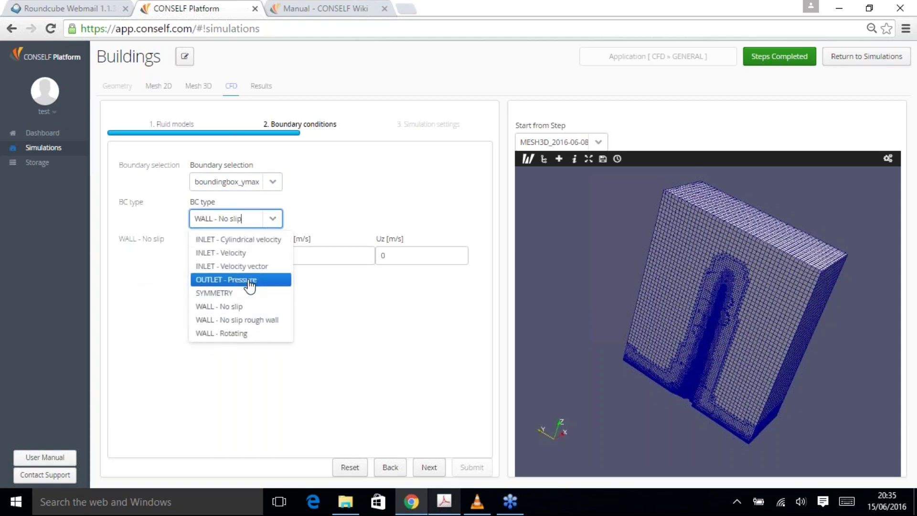
{"action": "left_click", "coordinate": [222, 282]}
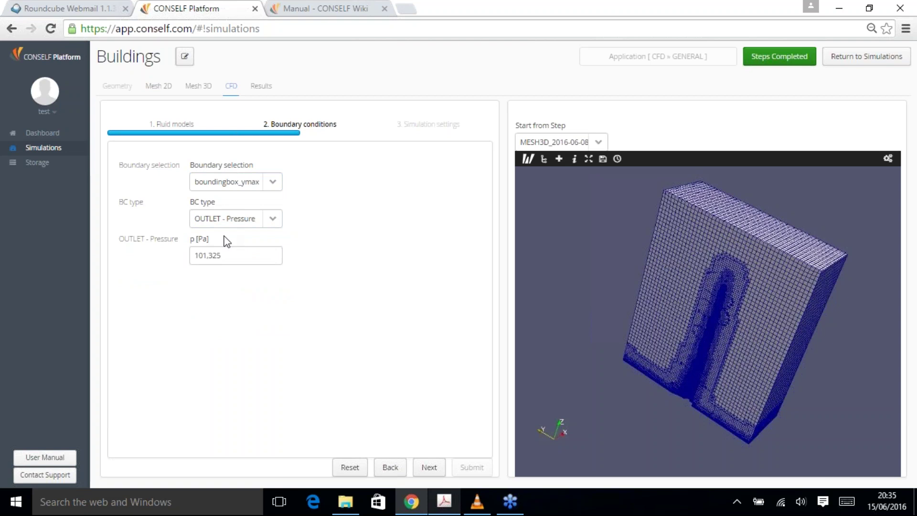
{"action": "left_click_drag", "start_coordinate": [231, 256], "coordinate": [195, 256]}
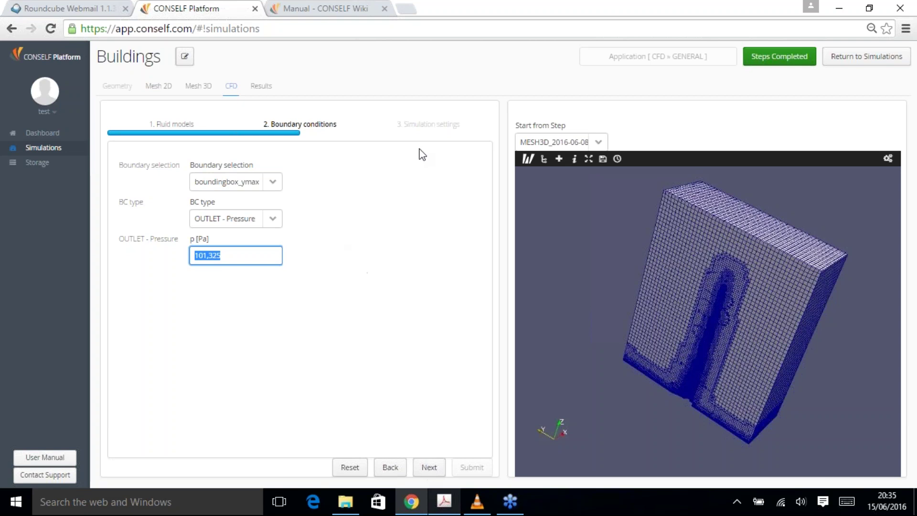
{"action": "left_click", "coordinate": [430, 468]}
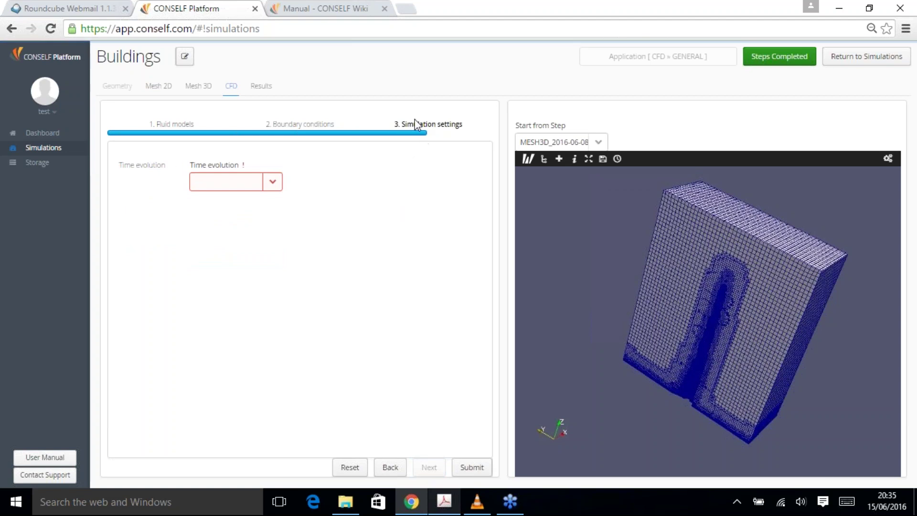
Choose Steady time evolution with 2000 iterations, saving the solution every 500 iterations
{"action": "left_click", "coordinate": [272, 181]}
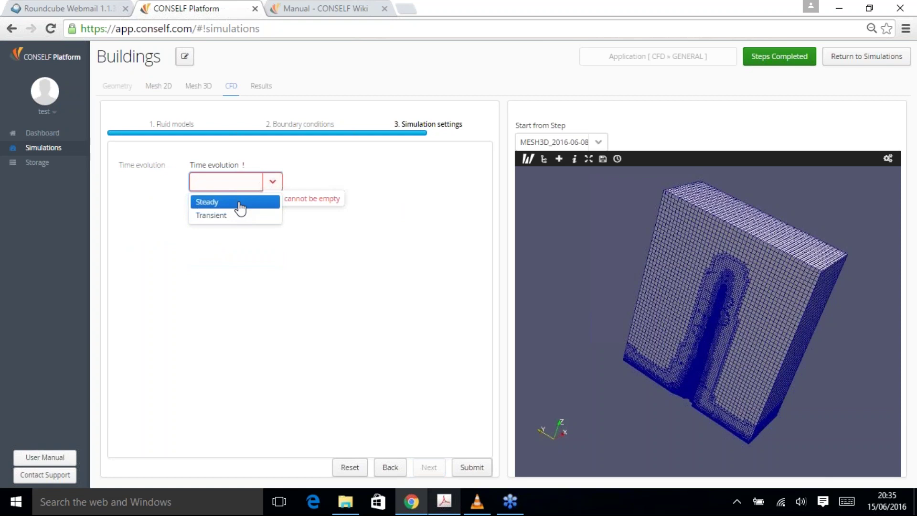
{"action": "left_click", "coordinate": [241, 207]}
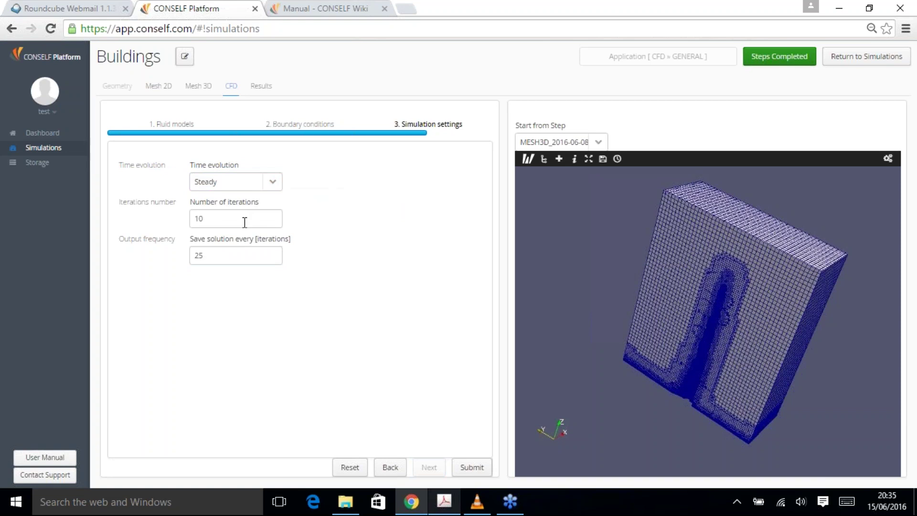
{"action": "left_click", "coordinate": [216, 218]}
{"action": "key", "text": "ctrl+a"}
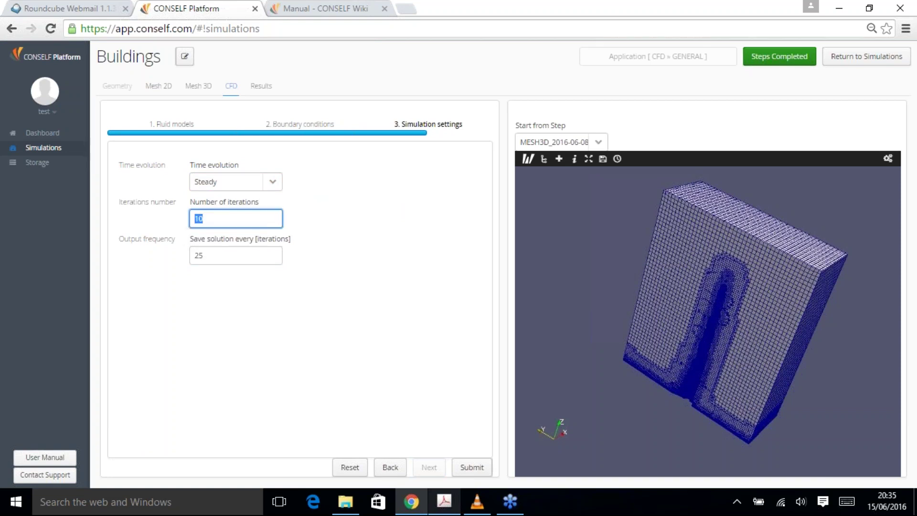
{"action": "type", "text": "2000"}
{"action": "key", "text": "Tab"}
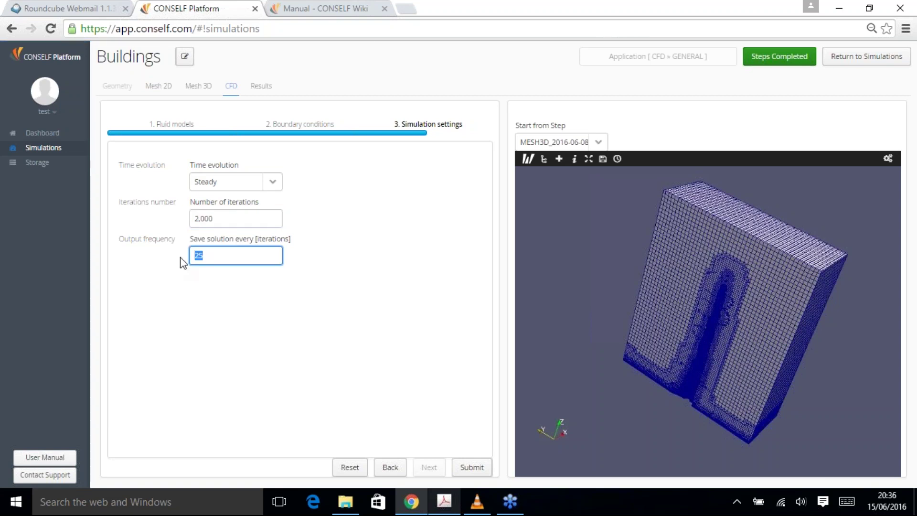
{"action": "type", "text": "500"}
{"action": "left_click", "coordinate": [196, 308]}
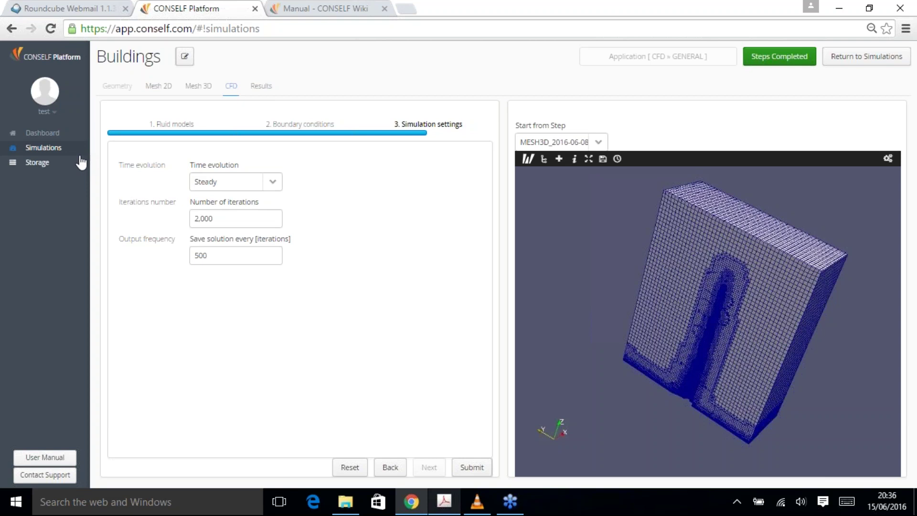
Load the CFD_2016-06-08_10:09 results and review its residuals chart before closing it
{"action": "left_click", "coordinate": [260, 89]}
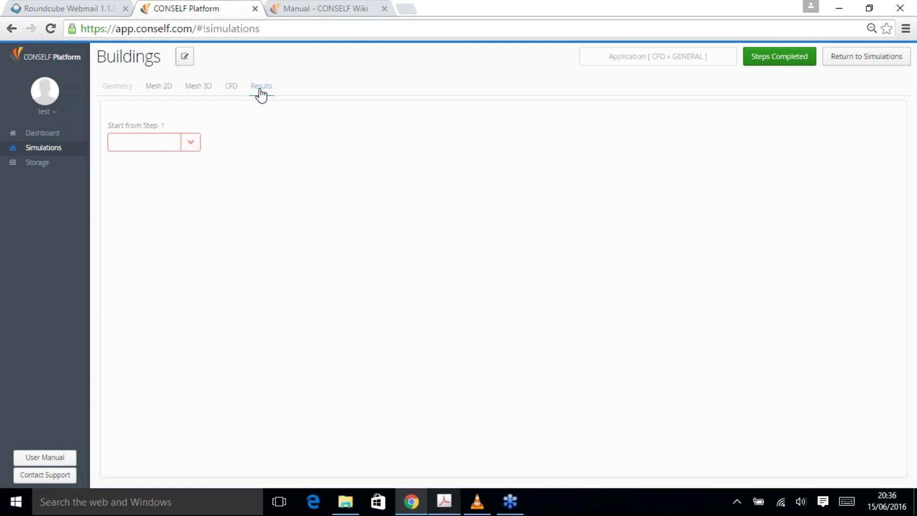
{"action": "left_click", "coordinate": [191, 143]}
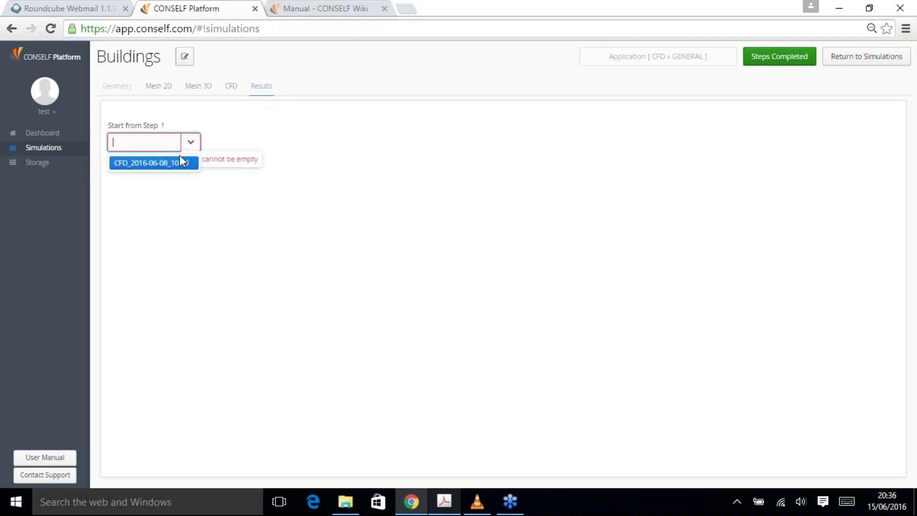
{"action": "left_click", "coordinate": [146, 163]}
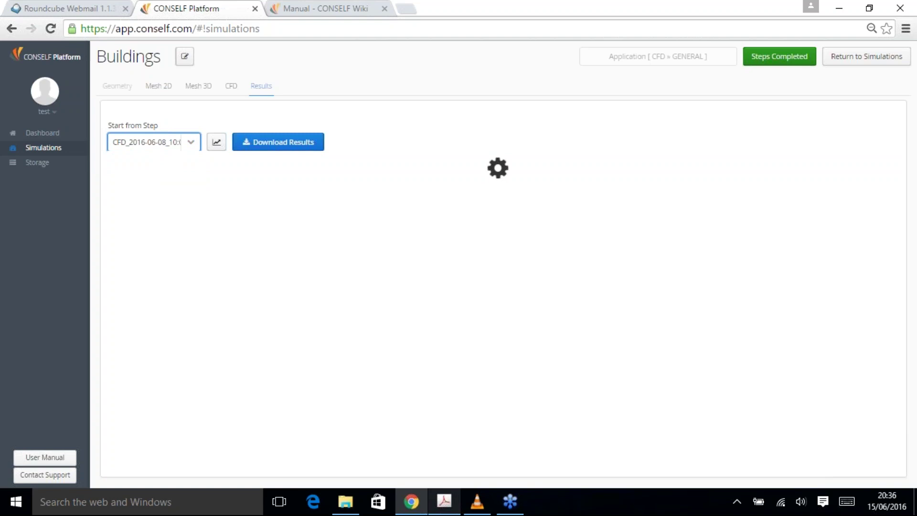
{"action": "left_click", "coordinate": [217, 146]}
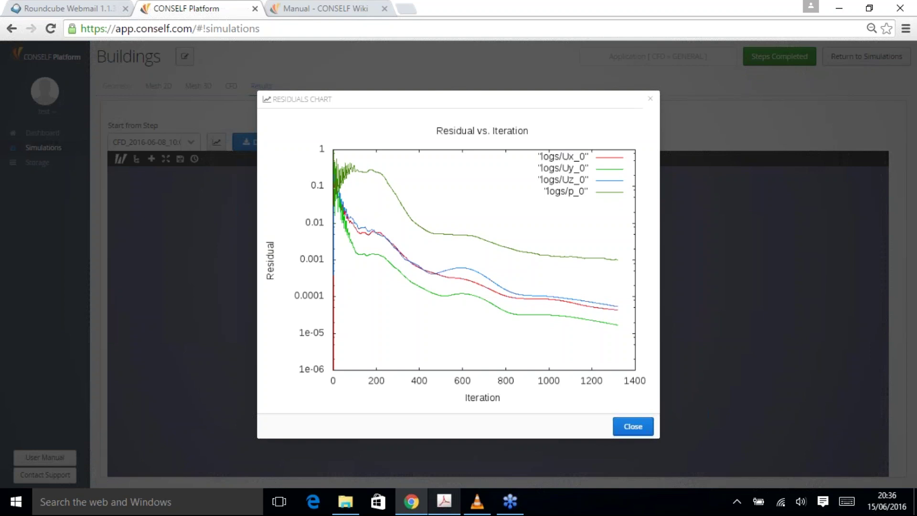
{"action": "left_click", "coordinate": [630, 428]}
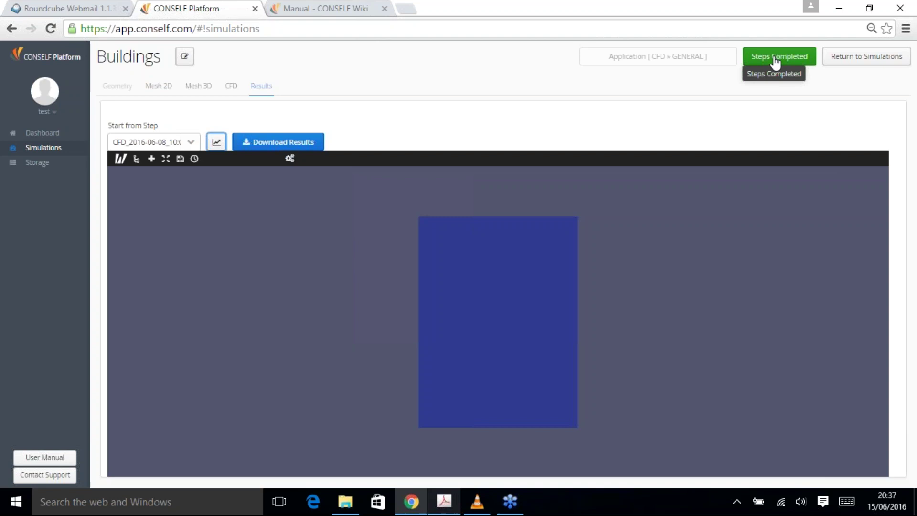
Open the Steps Completed list showing the CFD, Mesh 3D, Mesh 2D and Geometry steps
{"action": "left_click", "coordinate": [773, 62]}
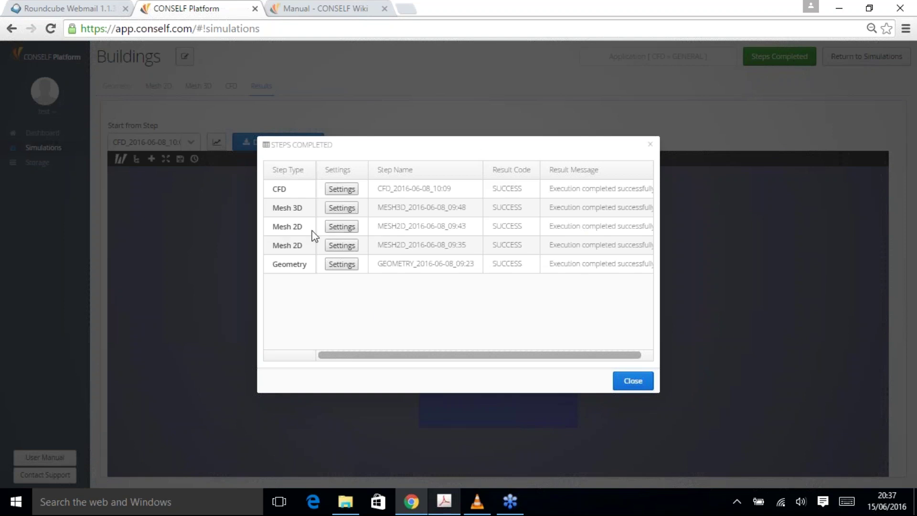
Inspect the Mesh 3D step's settings table, then close both dialogs to return to the viewer
{"action": "left_click", "coordinate": [343, 208]}
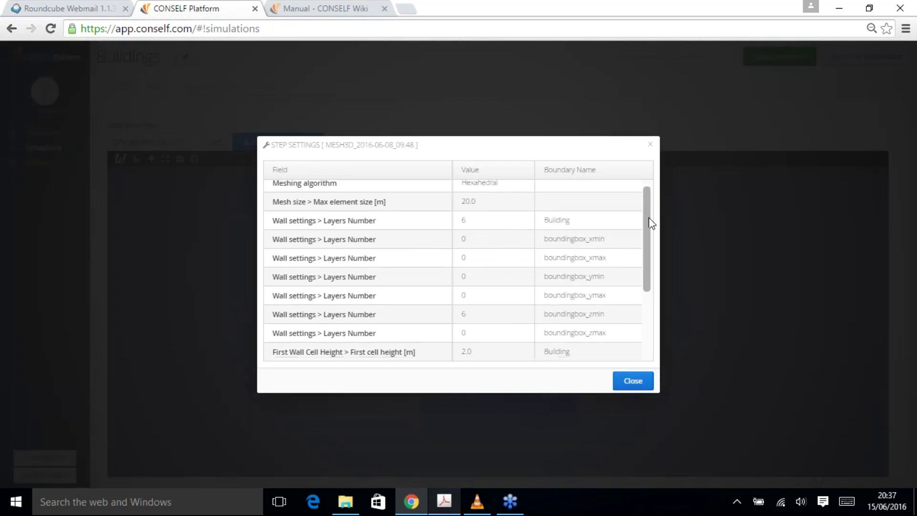
{"action": "left_click_drag", "start_coordinate": [647, 219], "coordinate": [648, 186]}
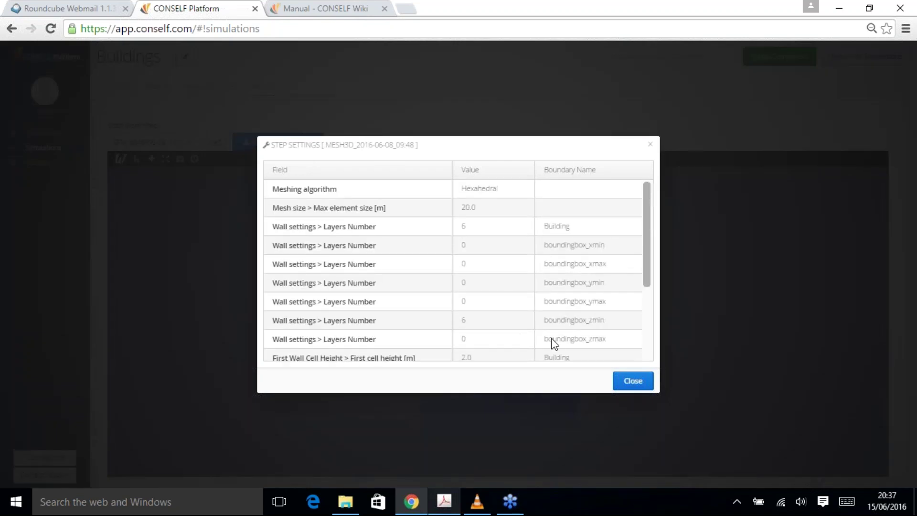
{"action": "left_click", "coordinate": [629, 382]}
{"action": "left_click", "coordinate": [626, 383]}
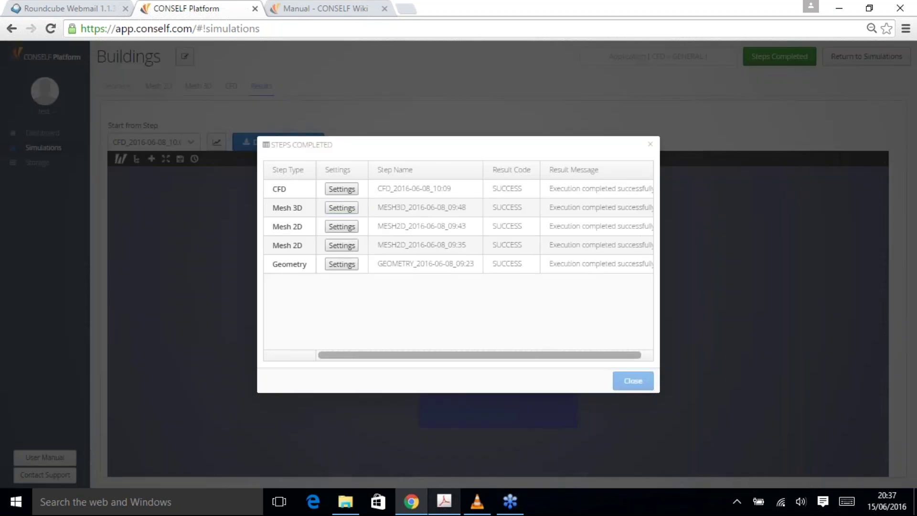
{"action": "left_click_drag", "start_coordinate": [472, 377], "coordinate": [174, 178]}
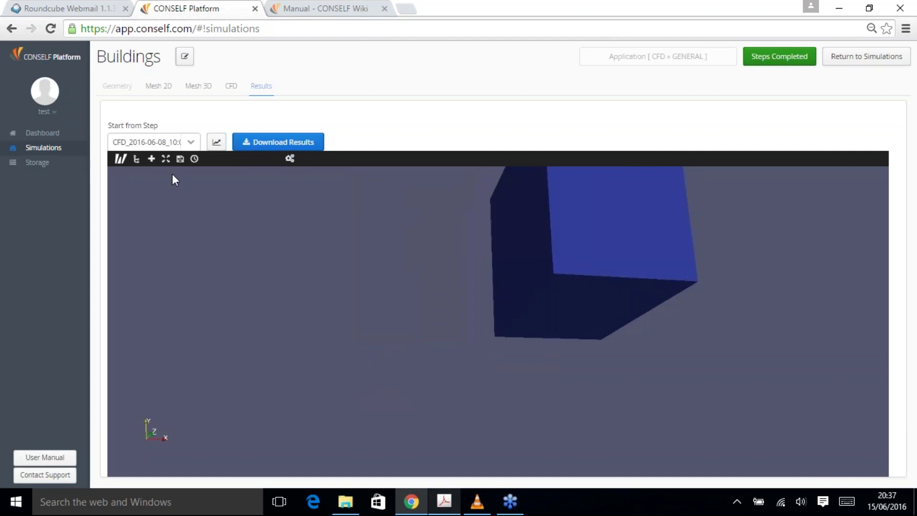
Reset the camera, jump to final time step 1317 and select the system.foam source
{"action": "left_click", "coordinate": [163, 163]}
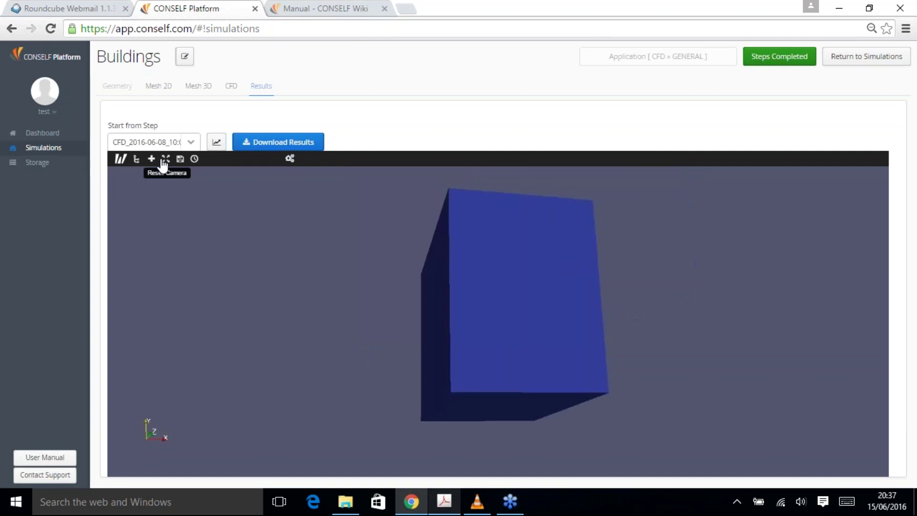
{"action": "left_click_drag", "start_coordinate": [469, 391], "coordinate": [521, 348]}
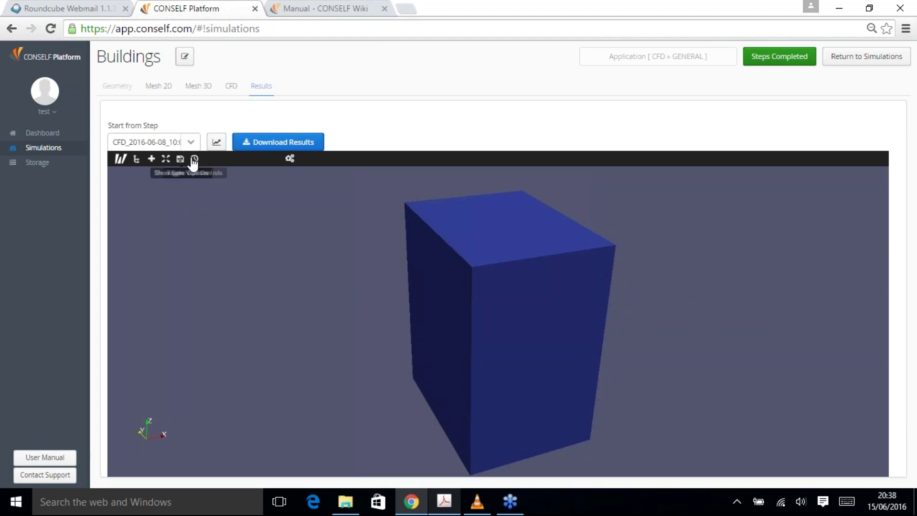
{"action": "left_click", "coordinate": [194, 159]}
{"action": "left_click", "coordinate": [370, 158]}
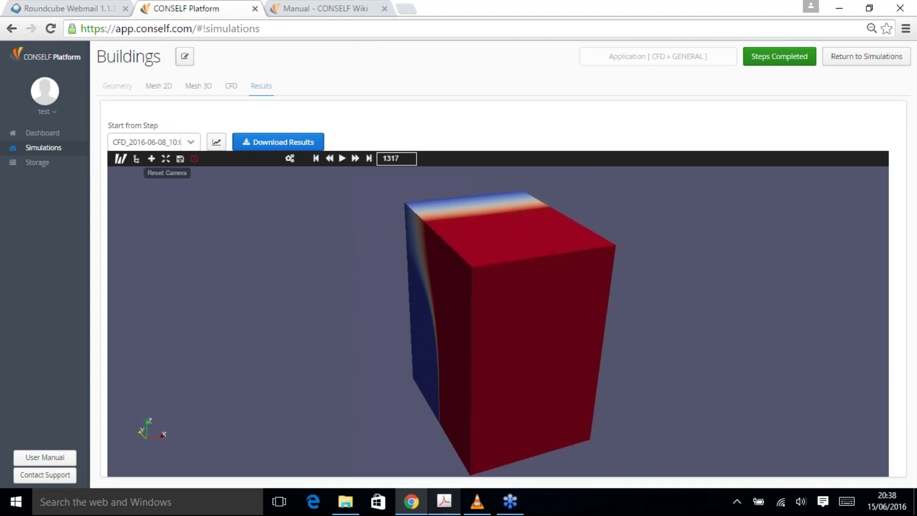
{"action": "left_click", "coordinate": [121, 159]}
{"action": "left_click", "coordinate": [146, 174]}
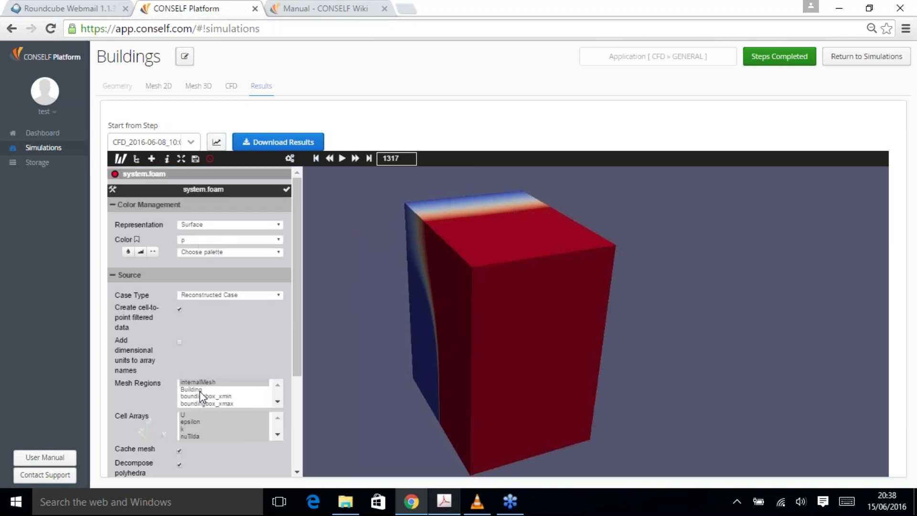
Include the Building region and apply a Threshold on yPlus from 100 to 500000
{"action": "left_click", "coordinate": [200, 390], "text": "ctrl"}
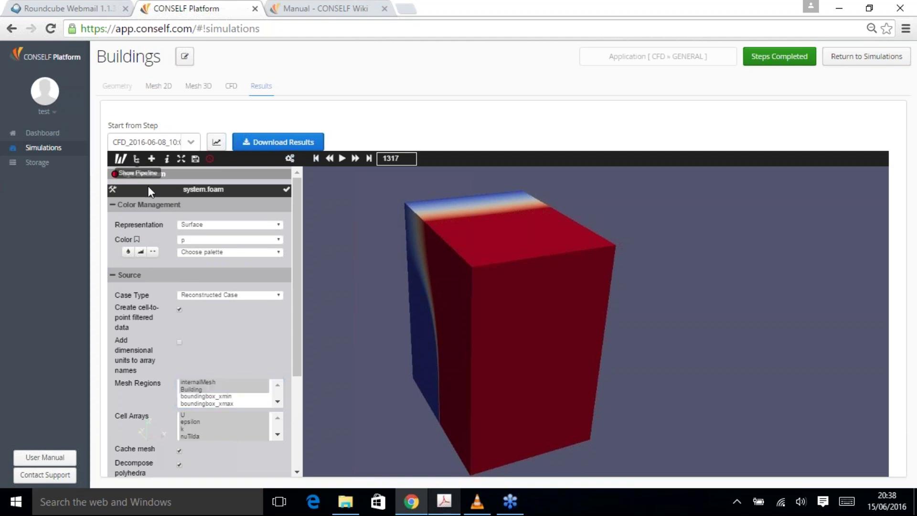
{"action": "left_click", "coordinate": [151, 158]}
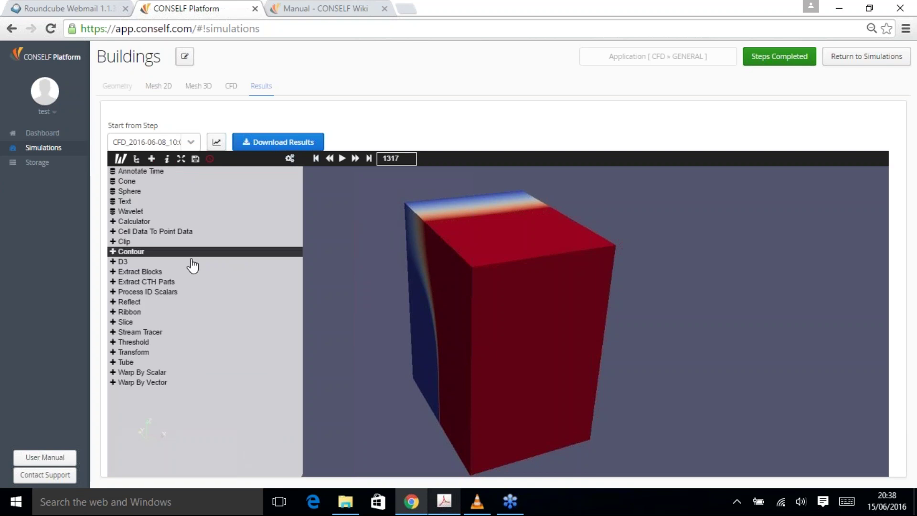
{"action": "left_click", "coordinate": [163, 343]}
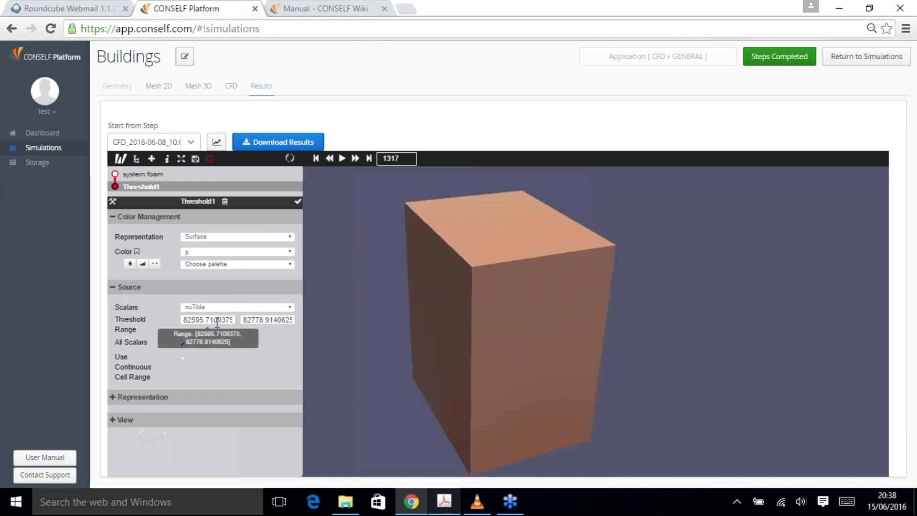
{"action": "left_click", "coordinate": [220, 307]}
{"action": "left_click", "coordinate": [207, 340]}
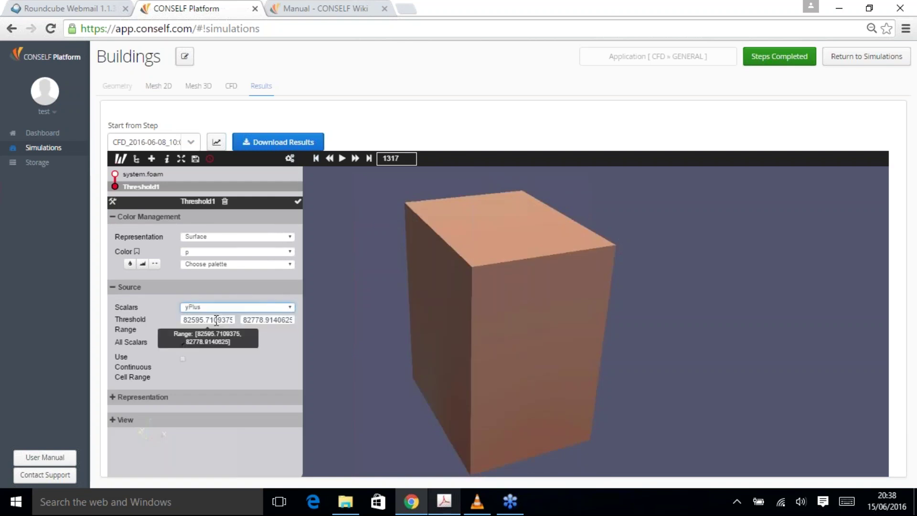
{"action": "left_click", "coordinate": [220, 319]}
{"action": "type", "text": "100"}
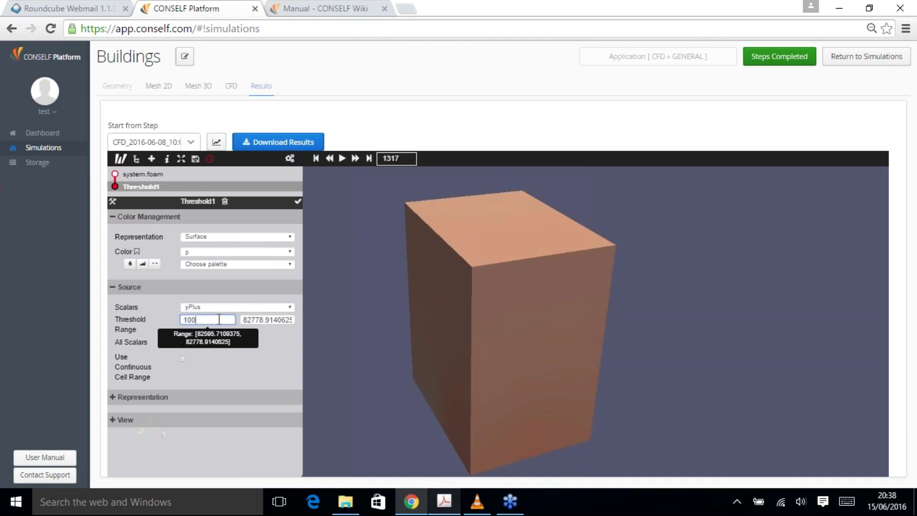
{"action": "key", "text": "Tab"}
{"action": "type", "text": "500"}
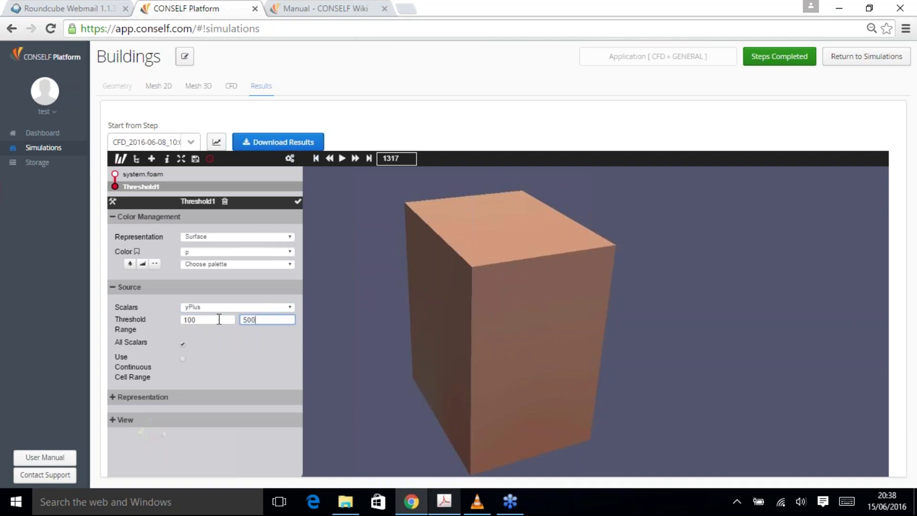
{"action": "type", "text": "000"}
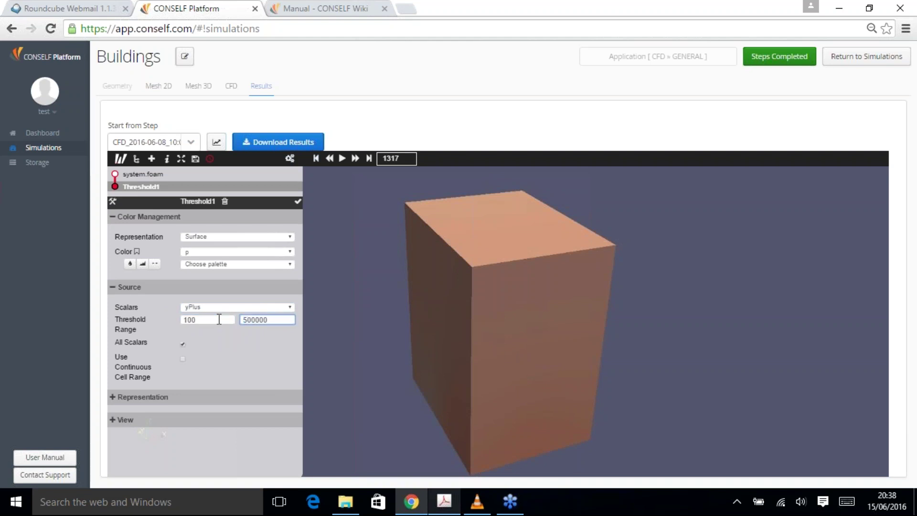
{"action": "left_click", "coordinate": [297, 201]}
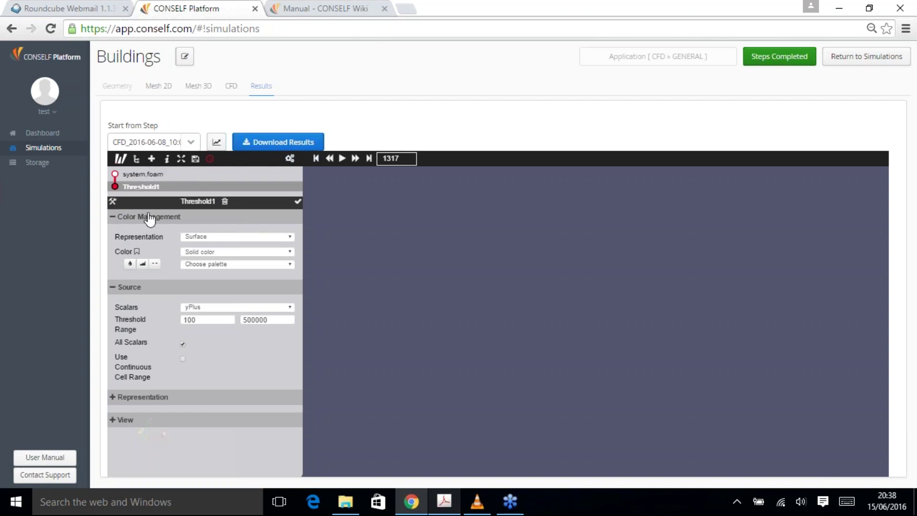
Add the Building region alongside internalMesh on system.foam and reapply Threshold1
{"action": "left_click", "coordinate": [142, 174]}
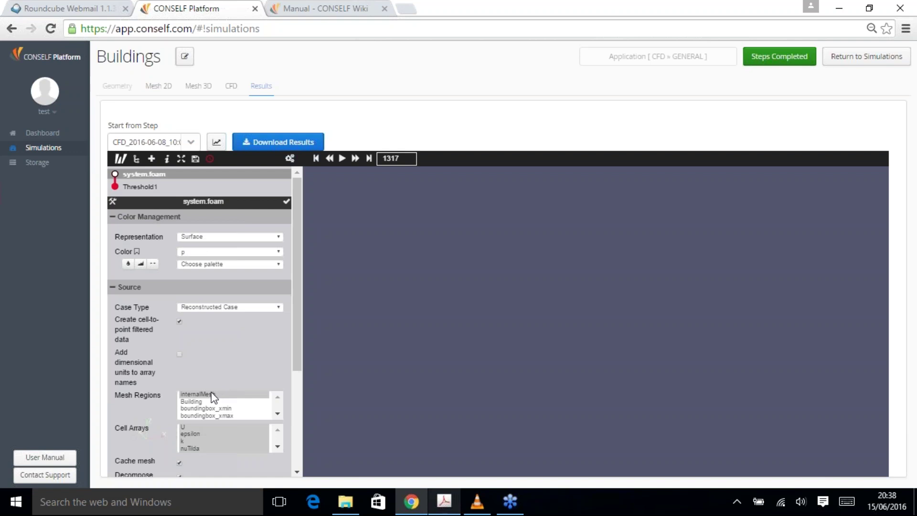
{"action": "left_click", "coordinate": [200, 401], "text": "ctrl"}
{"action": "left_click", "coordinate": [288, 202]}
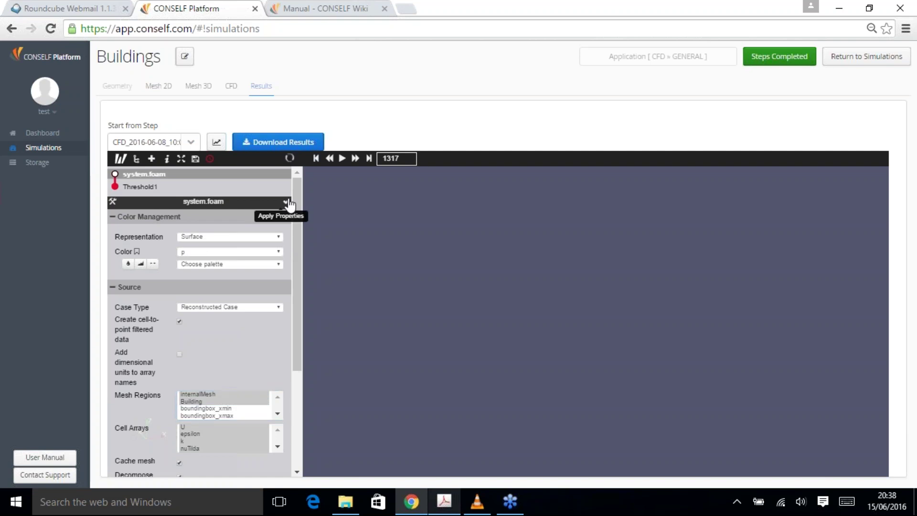
{"action": "left_click", "coordinate": [143, 187]}
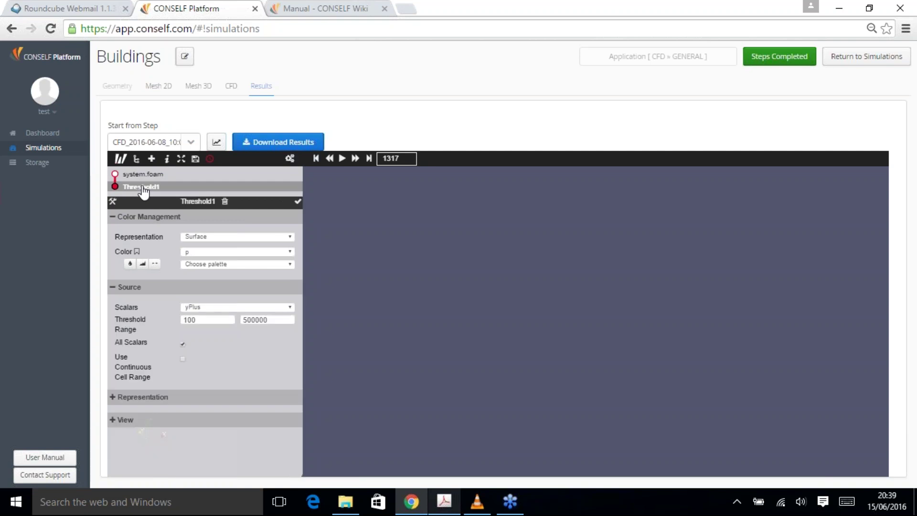
{"action": "left_click", "coordinate": [298, 202]}
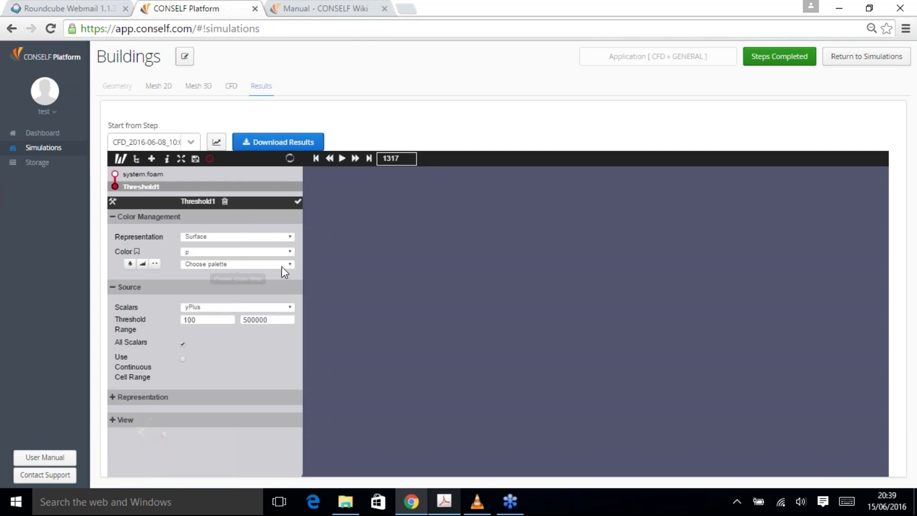
Hide system.foam, reset the camera and reapply Threshold1 so only the tower shows
{"action": "left_click", "coordinate": [151, 175]}
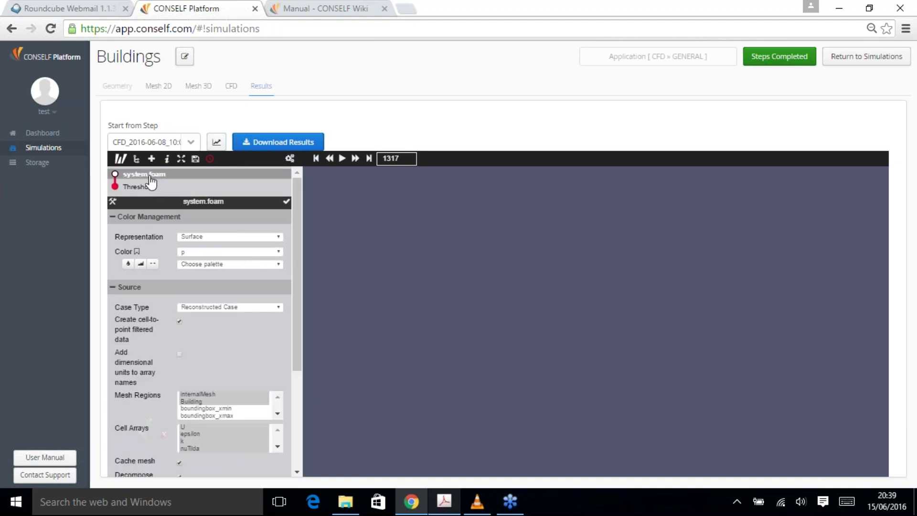
{"action": "left_click", "coordinate": [143, 187]}
{"action": "left_click", "coordinate": [114, 175]}
{"action": "left_click", "coordinate": [182, 158]}
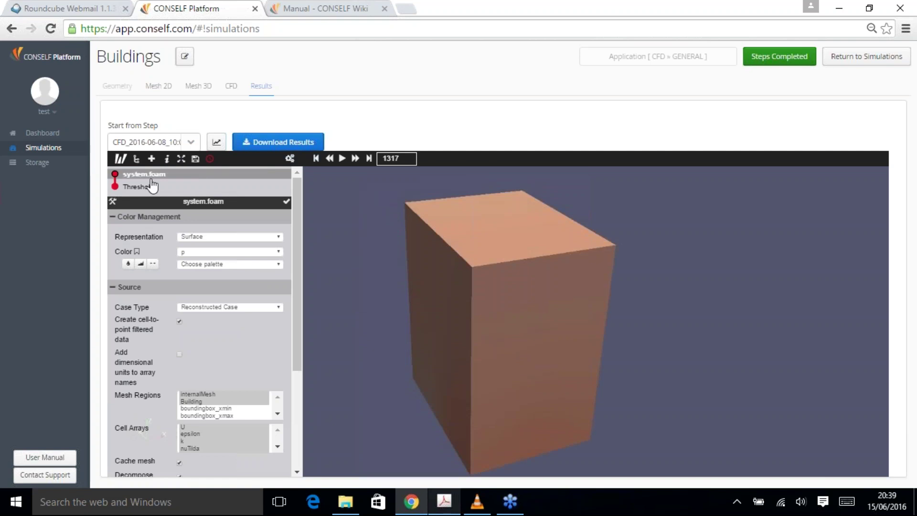
{"action": "left_click", "coordinate": [130, 187]}
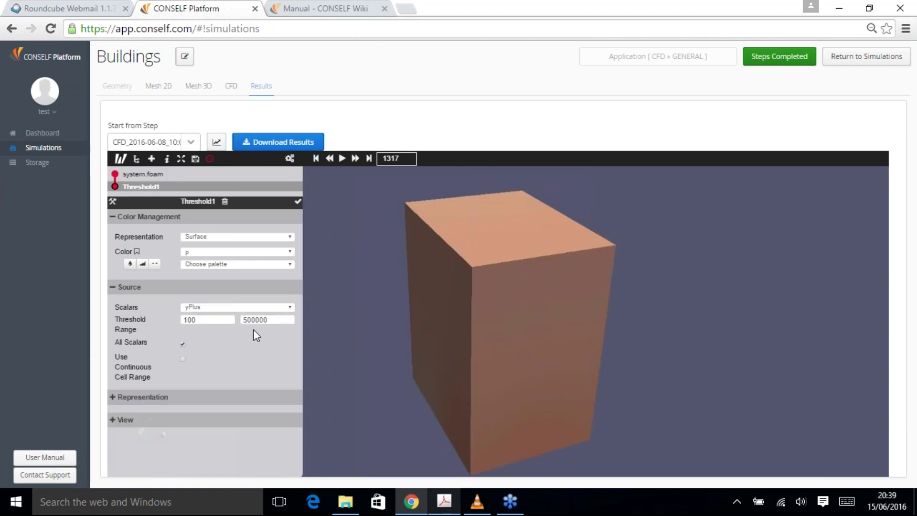
{"action": "left_click", "coordinate": [299, 203]}
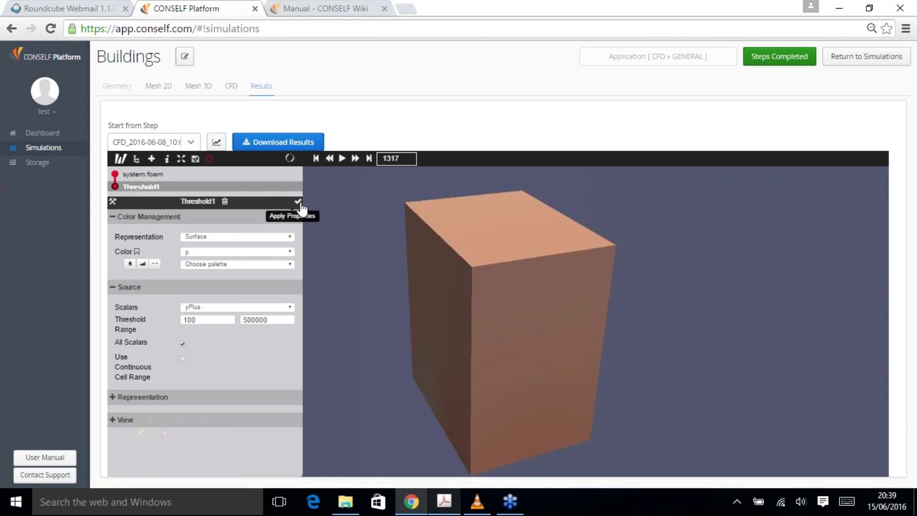
{"action": "left_click", "coordinate": [116, 176]}
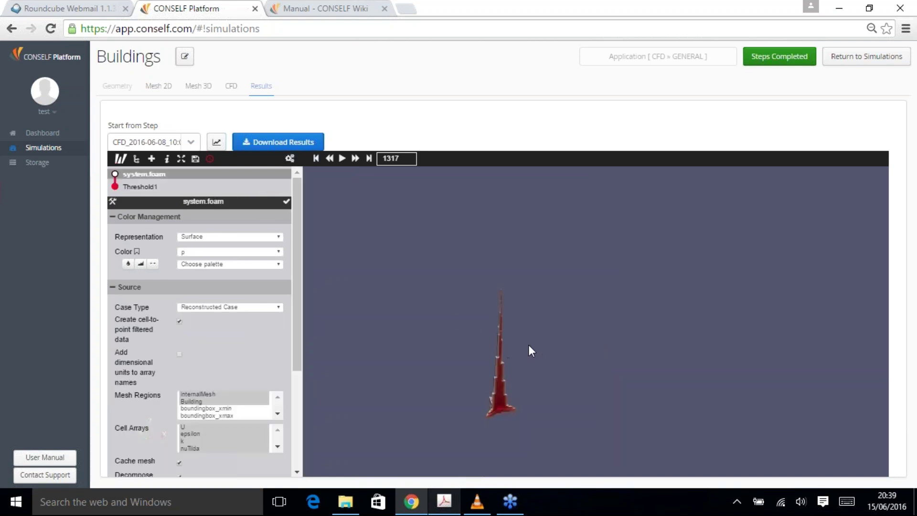
Zoom and orbit around the red yPlus tower, then show the sources and filters list
{"action": "scroll", "coordinate": [531, 388], "scroll_direction": "up", "scroll_amount": 5}
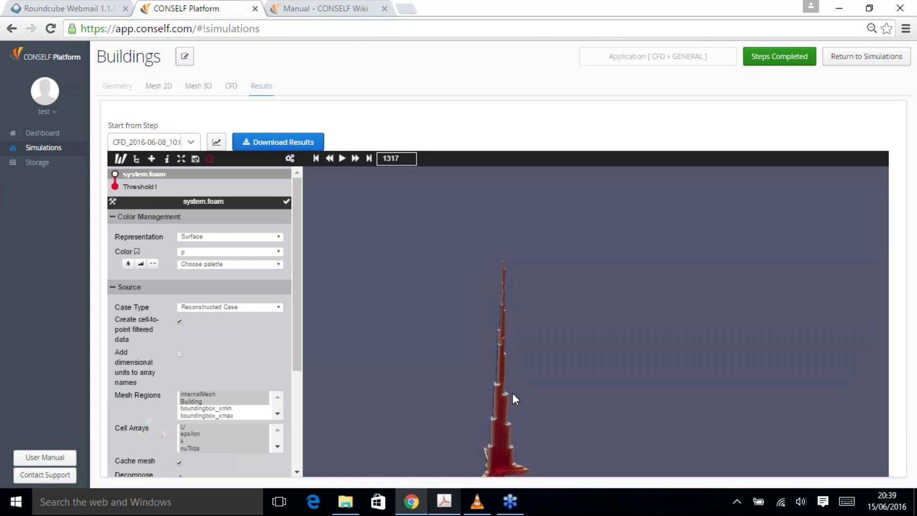
{"action": "left_click_drag", "start_coordinate": [512, 394], "coordinate": [507, 358]}
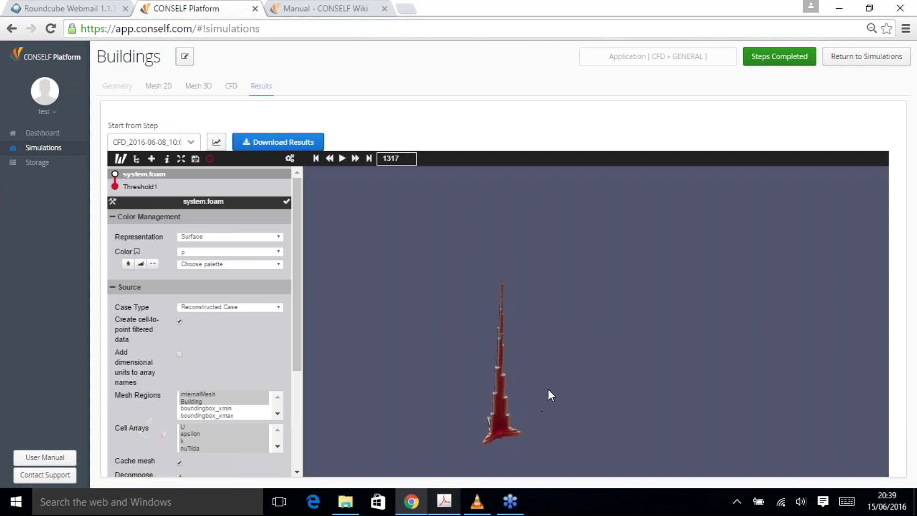
{"action": "left_click_drag", "start_coordinate": [567, 364], "coordinate": [533, 407]}
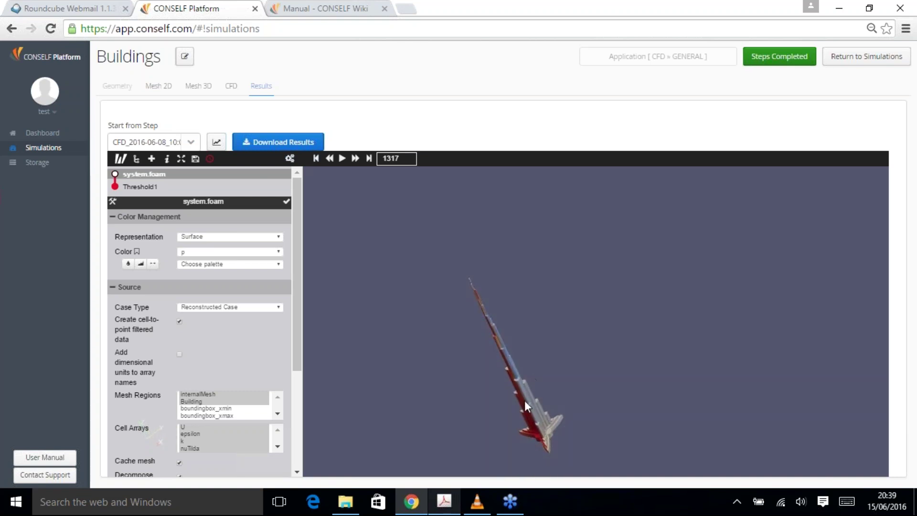
{"action": "mouse_move", "coordinate": [540, 342]}
{"action": "left_mouse_down"}
{"action": "mouse_move", "coordinate": [628, 316]}
{"action": "mouse_move", "coordinate": [631, 340]}
{"action": "mouse_move", "coordinate": [634, 324]}
{"action": "mouse_move", "coordinate": [576, 359]}
{"action": "mouse_move", "coordinate": [575, 323]}
{"action": "mouse_move", "coordinate": [549, 347]}
{"action": "left_mouse_up"}
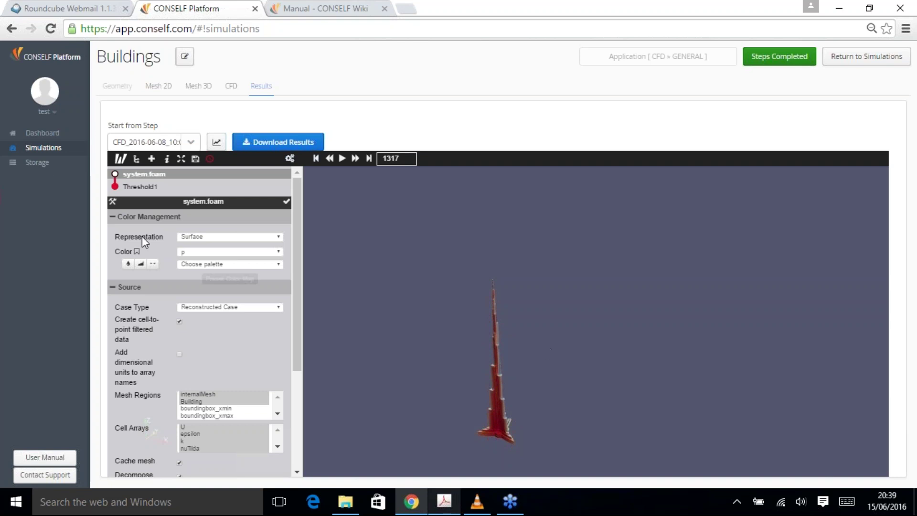
{"action": "left_click", "coordinate": [151, 159]}
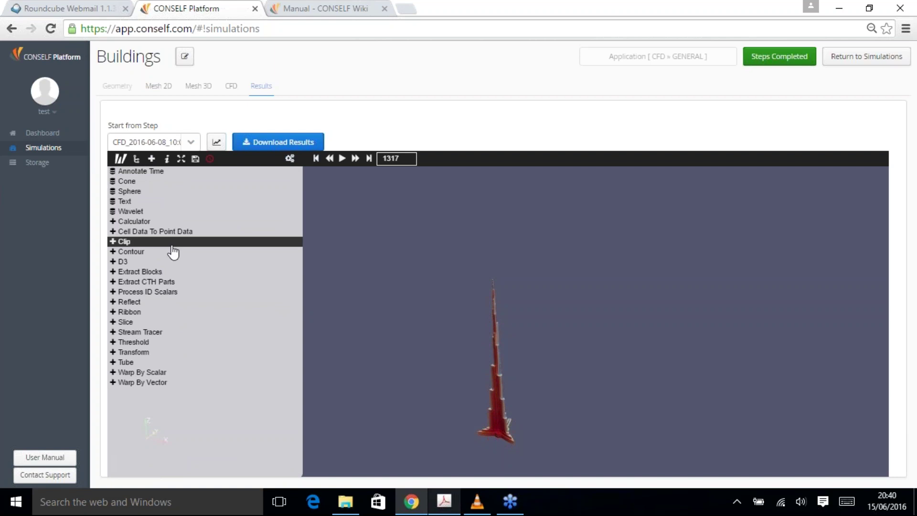
Add a Slice with normal 0, 0, 1 and origin height 1250
{"action": "left_click", "coordinate": [144, 325]}
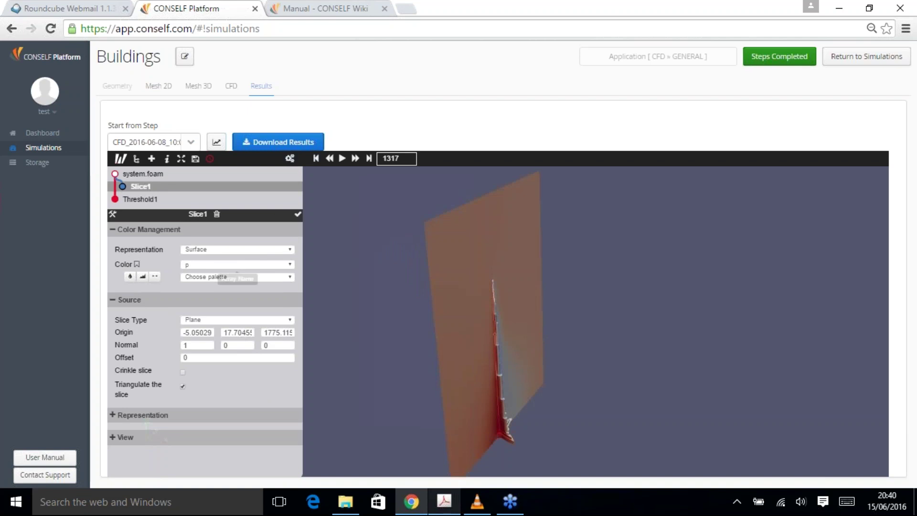
{"action": "double_click", "coordinate": [179, 345]}
{"action": "type", "text": "0"}
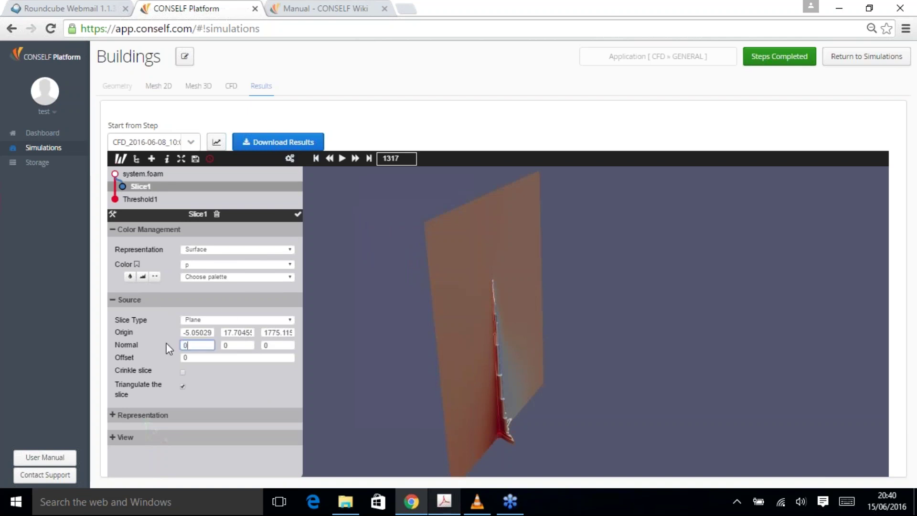
{"action": "key", "text": "Tab"}
{"action": "key", "text": "Tab"}
{"action": "type", "text": "1"}
{"action": "left_click_drag", "start_coordinate": [265, 332], "coordinate": [308, 334]}
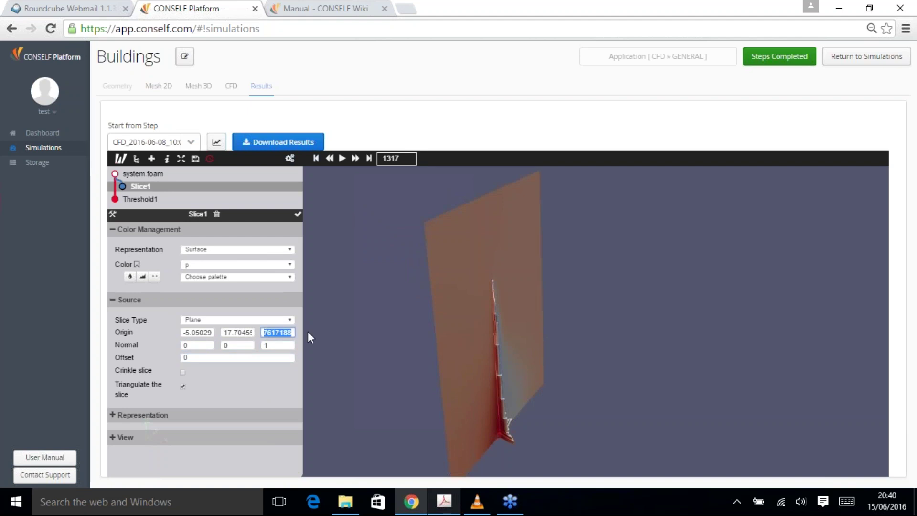
{"action": "type", "text": "1250"}
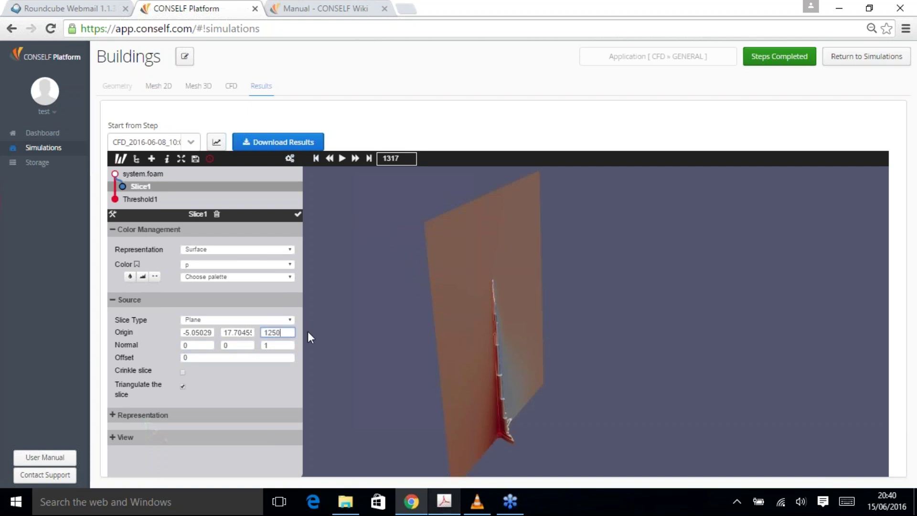
{"action": "left_click", "coordinate": [298, 216]}
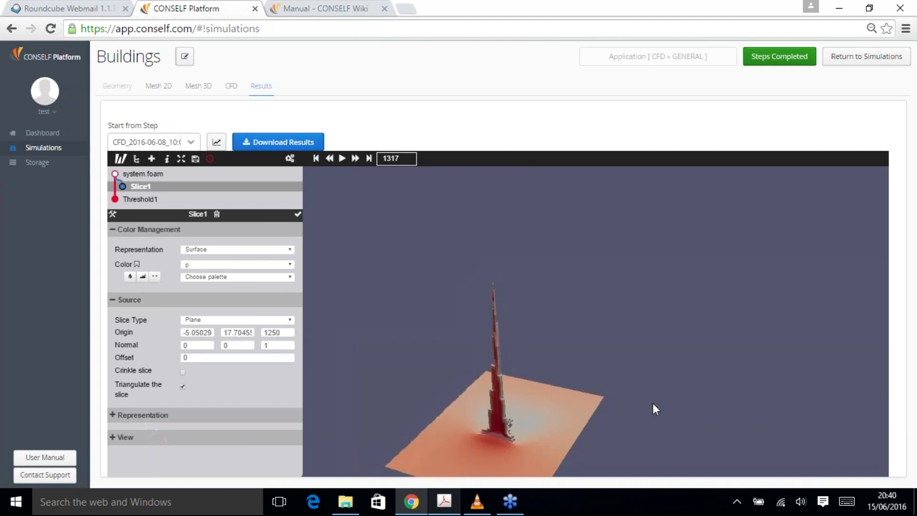
{"action": "right_click_drag", "start_coordinate": [653, 403], "coordinate": [653, 365]}
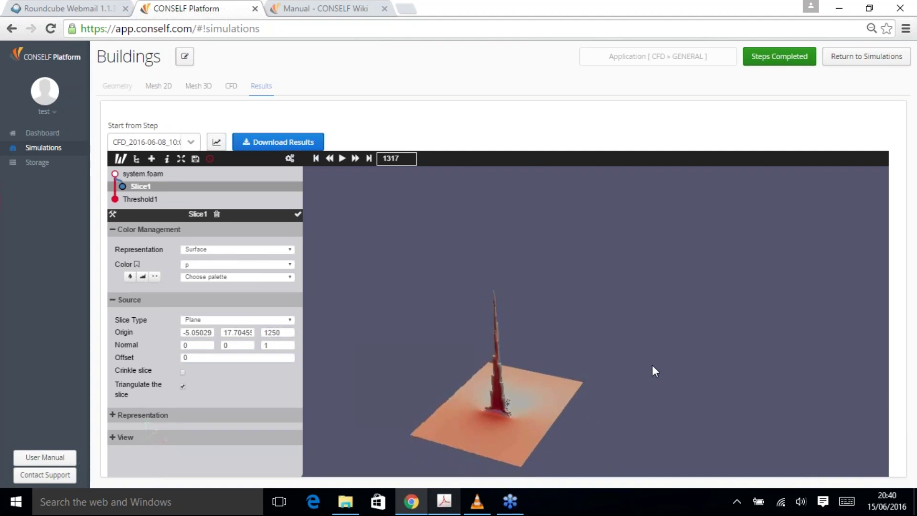
Colour Slice1 by velocity U and view the plane at an angle around the tower
{"action": "left_click", "coordinate": [223, 266]}
{"action": "left_click", "coordinate": [206, 313]}
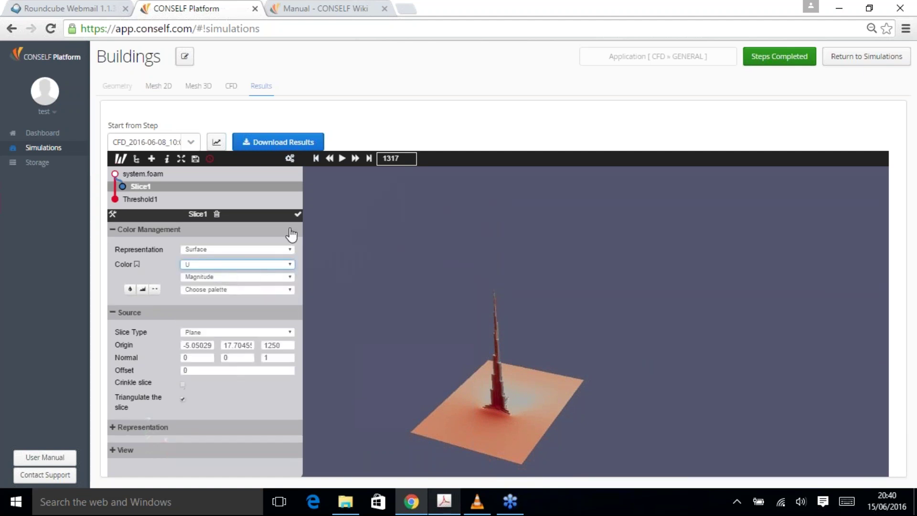
{"action": "left_click", "coordinate": [298, 215]}
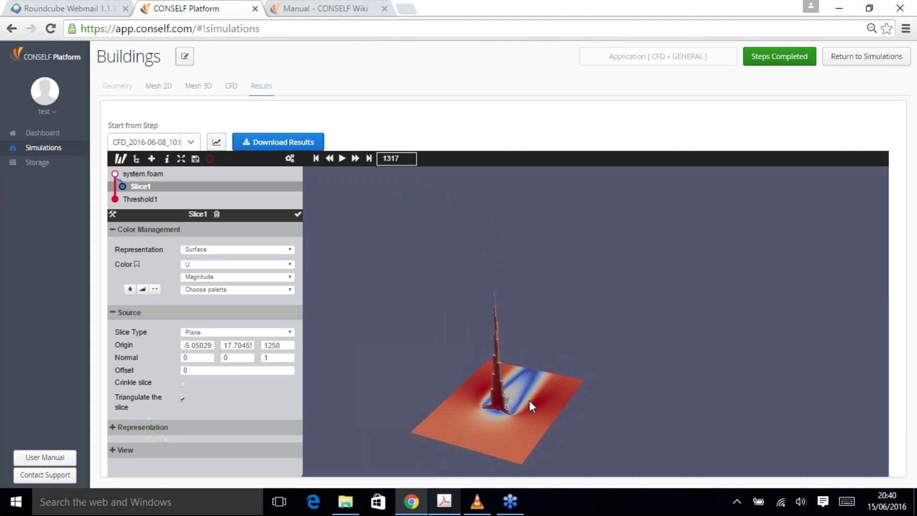
{"action": "left_click_drag", "start_coordinate": [530, 405], "coordinate": [530, 442]}
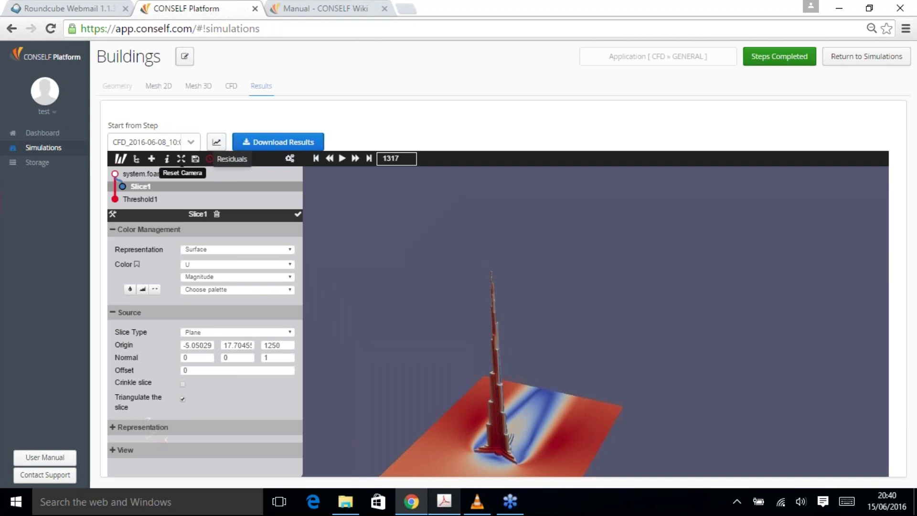
{"action": "left_click_drag", "start_coordinate": [563, 424], "coordinate": [405, 424]}
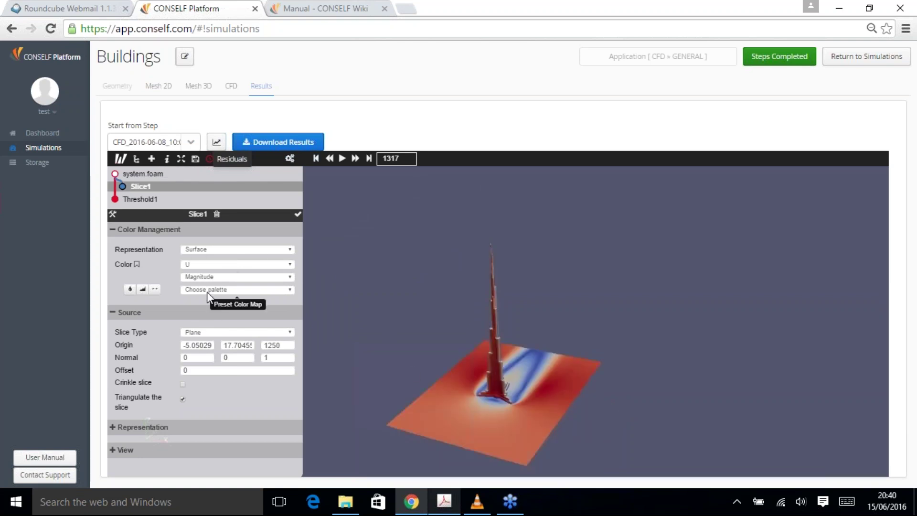
Remove a stray extra Slice filter and reselect the system.foam dataset
{"action": "left_click", "coordinate": [151, 158]}
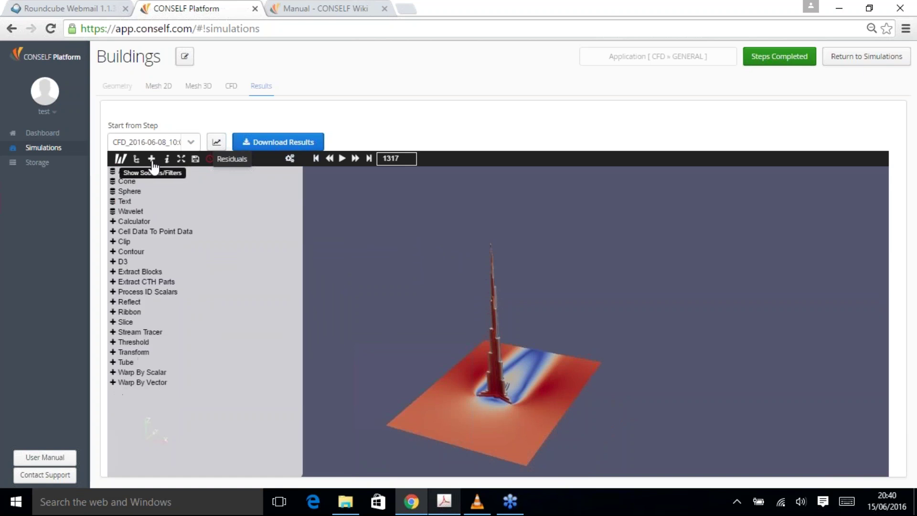
{"action": "left_click", "coordinate": [125, 322]}
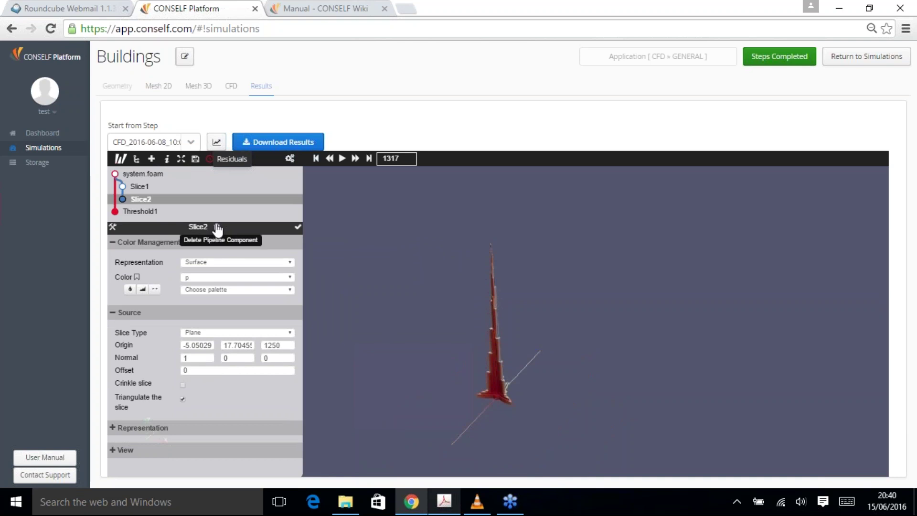
{"action": "left_click", "coordinate": [217, 228]}
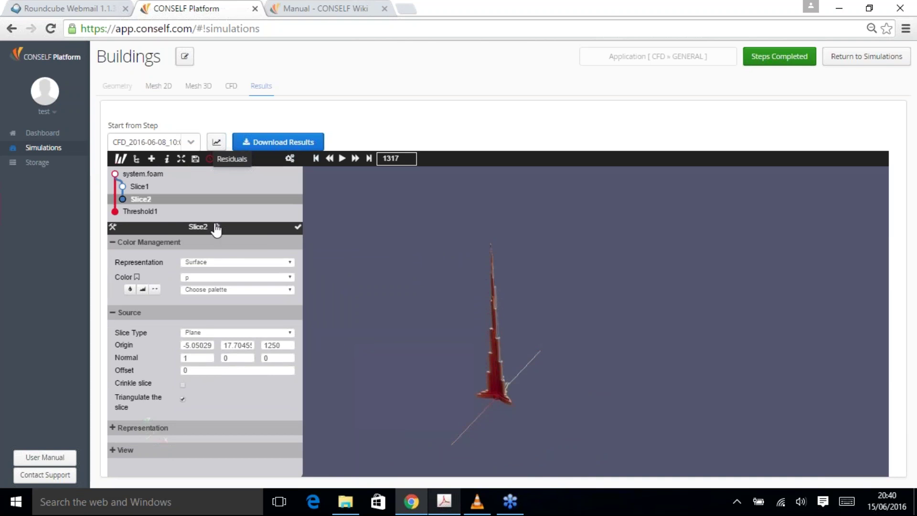
{"action": "left_click", "coordinate": [138, 176]}
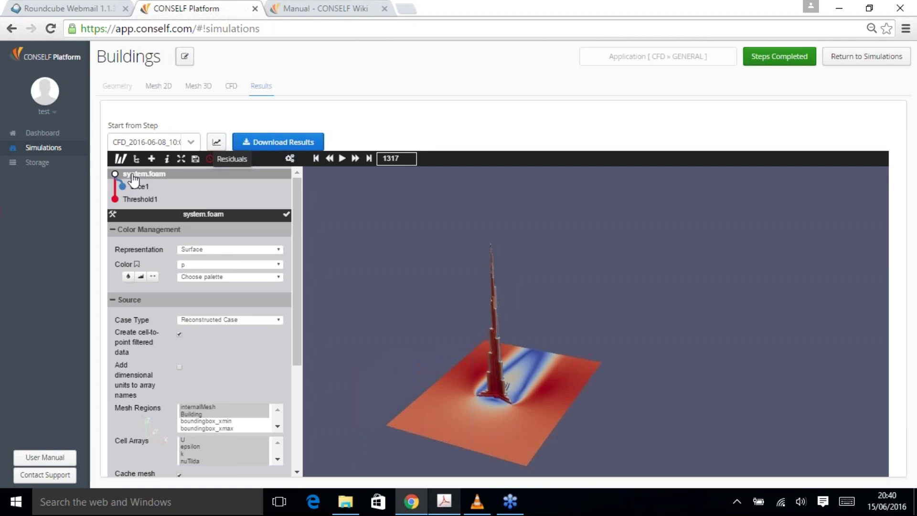
Add a second slice on system.foam with normal 0, 0, 1 at height 1300
{"action": "left_click", "coordinate": [151, 159]}
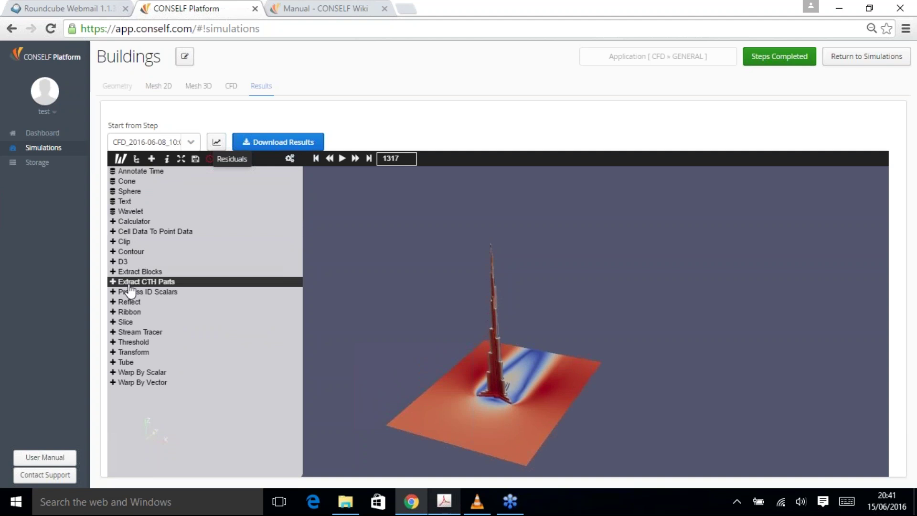
{"action": "left_click", "coordinate": [126, 322]}
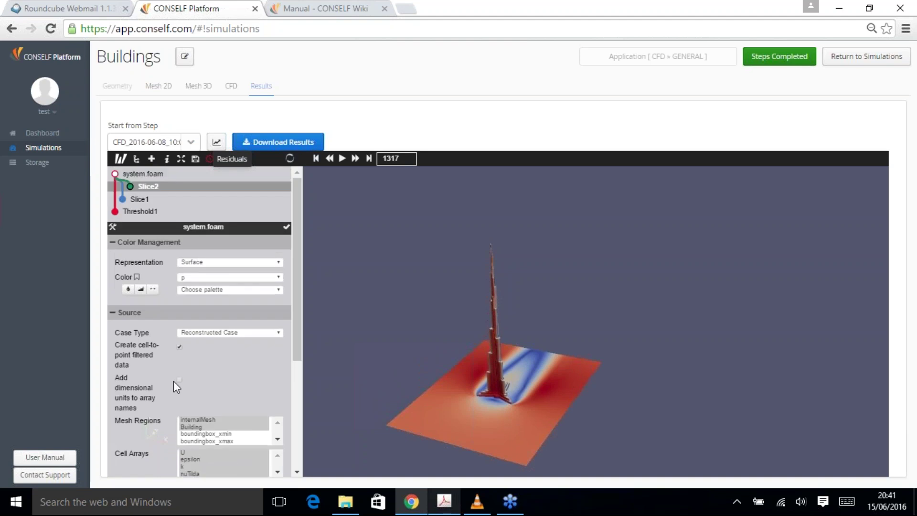
{"action": "left_click_drag", "start_coordinate": [115, 258], "coordinate": [164, 358]}
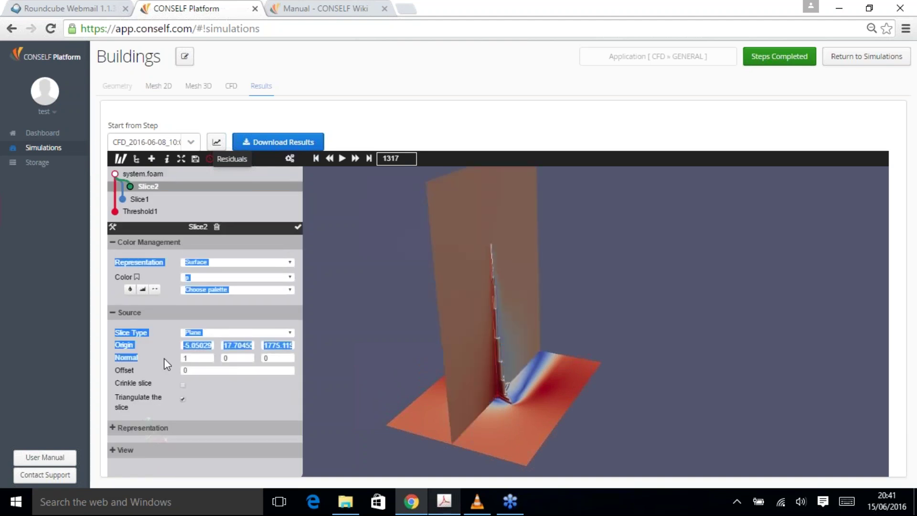
{"action": "left_click", "coordinate": [164, 358]}
{"action": "key", "text": "Tab"}
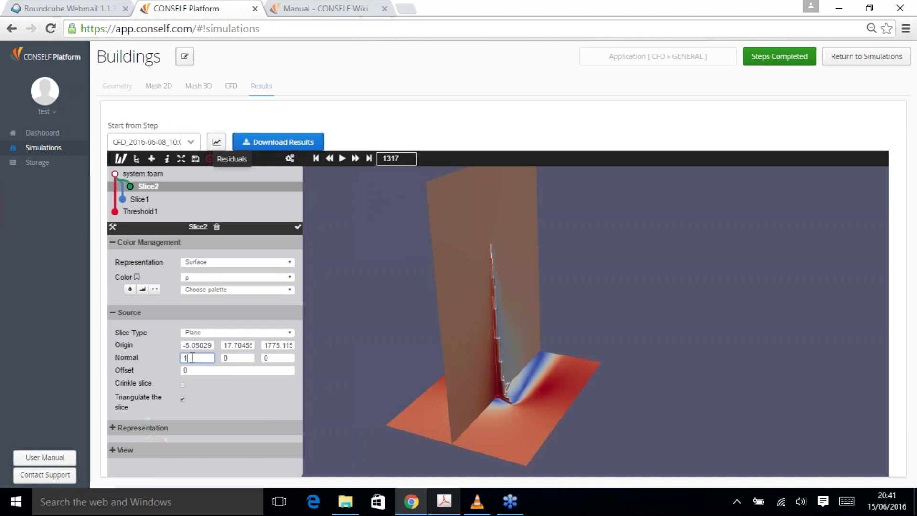
{"action": "type", "text": "0"}
{"action": "key", "text": "Tab"}
{"action": "key", "text": "Tab"}
{"action": "type", "text": "1"}
{"action": "double_click", "coordinate": [270, 344]}
{"action": "type", "text": "1300"}
{"action": "left_click", "coordinate": [299, 227]}
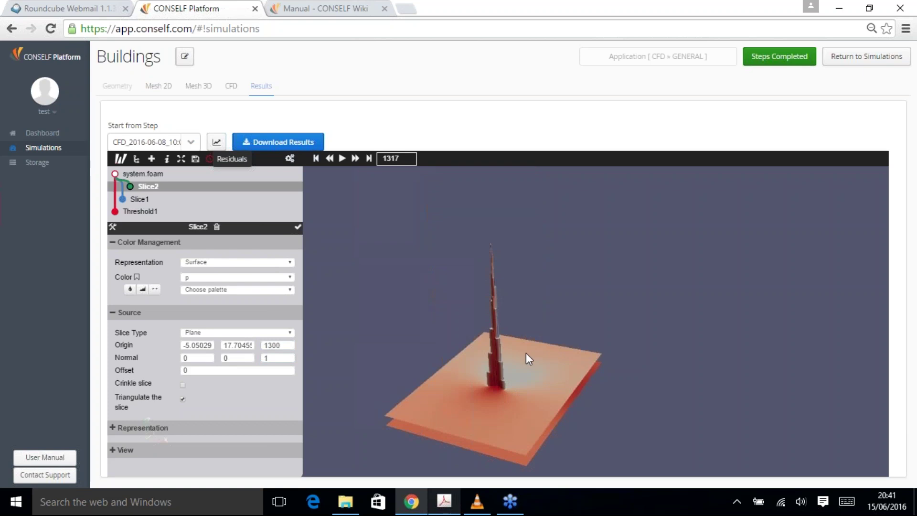
Colour Slice2 by velocity U, then hide it and select system.foam
{"action": "left_click", "coordinate": [203, 279]}
{"action": "left_click", "coordinate": [207, 326]}
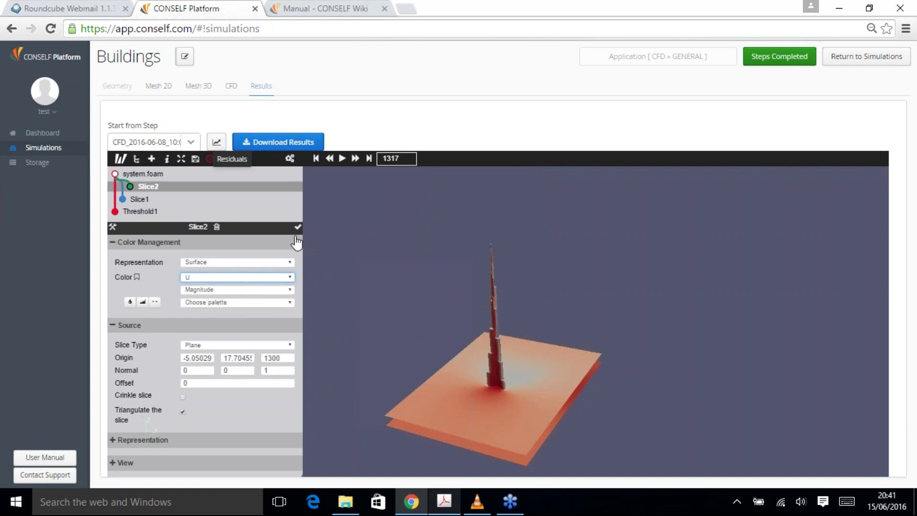
{"action": "left_click", "coordinate": [298, 229]}
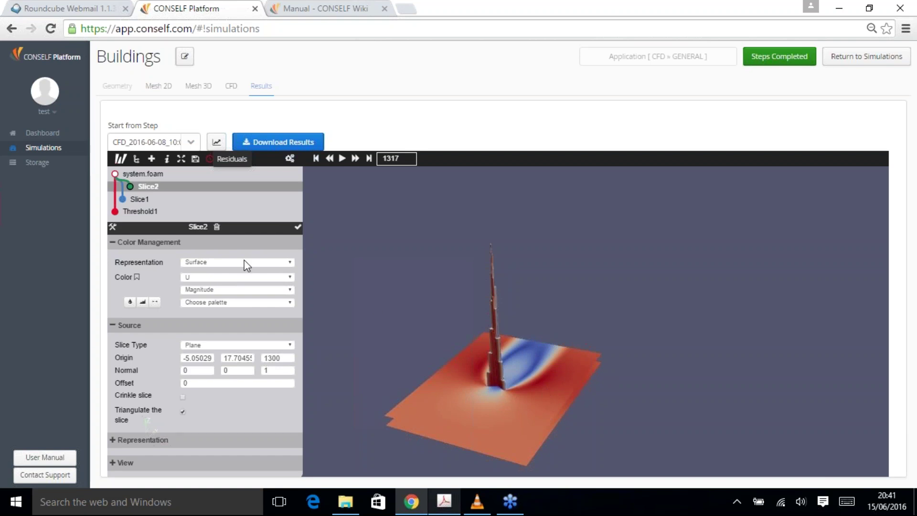
{"action": "left_click", "coordinate": [130, 187]}
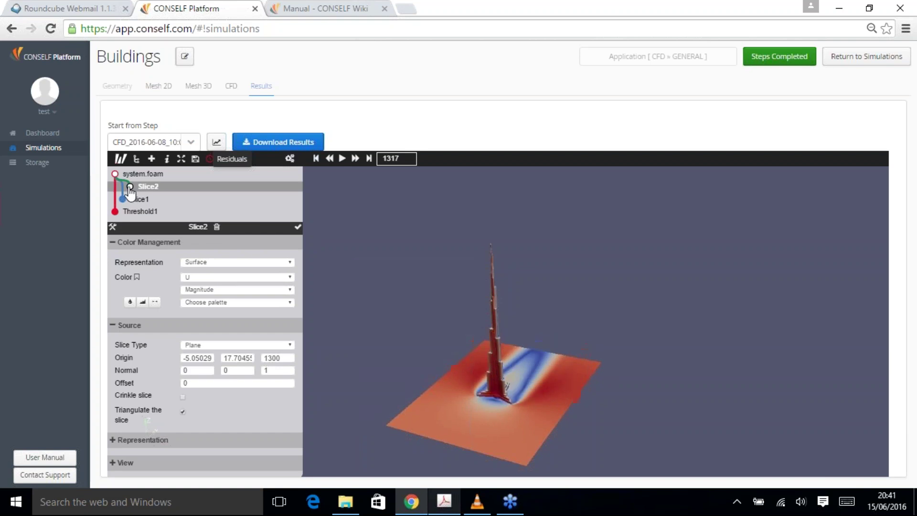
{"action": "left_click", "coordinate": [138, 174]}
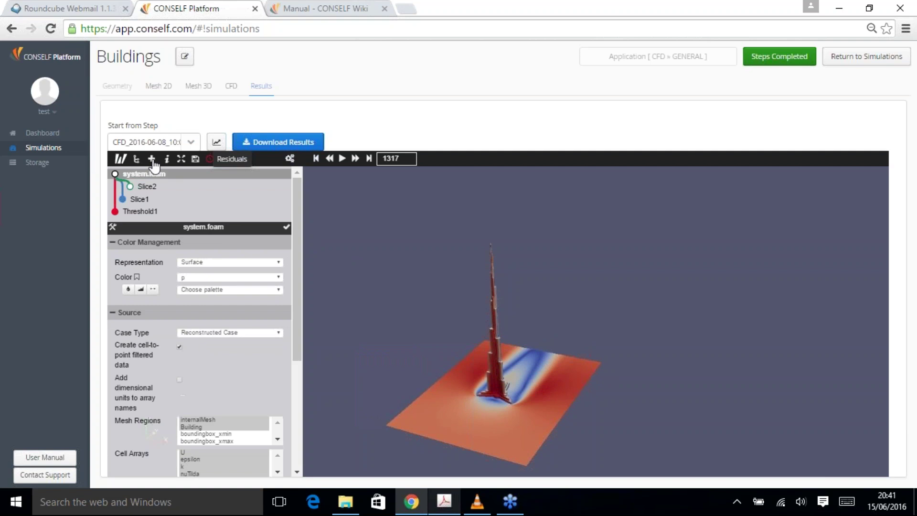
Add a Stream Tracer with maximum streamline length 100000 and seed Center X 0
{"action": "left_click", "coordinate": [152, 160]}
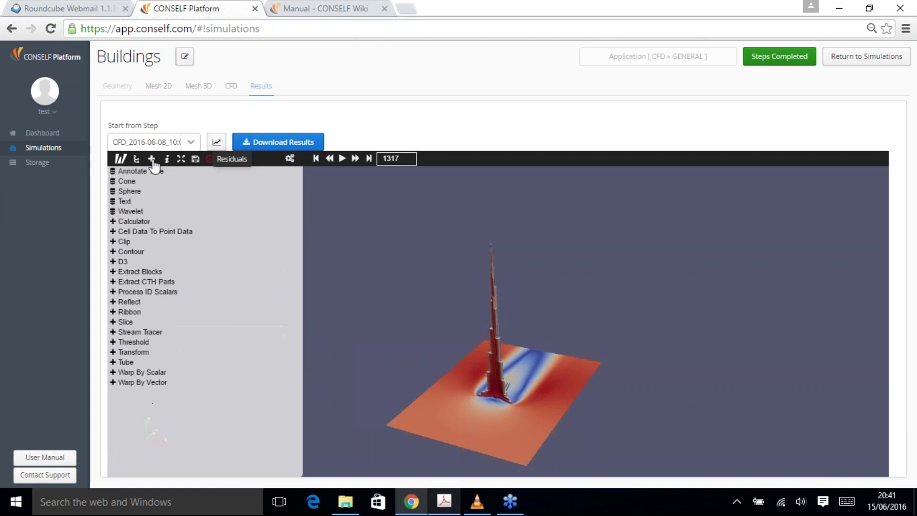
{"action": "left_click", "coordinate": [149, 333]}
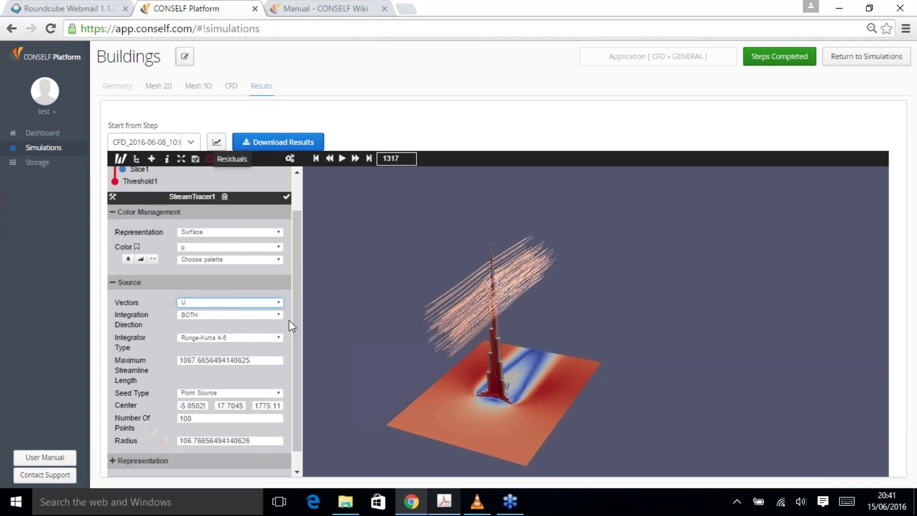
{"action": "left_click_drag", "start_coordinate": [297, 309], "coordinate": [173, 339]}
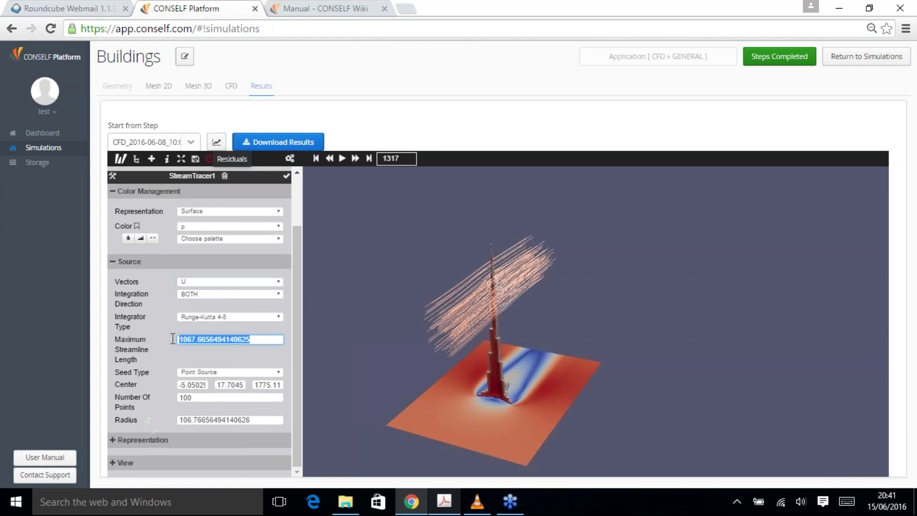
{"action": "type", "text": "100000"}
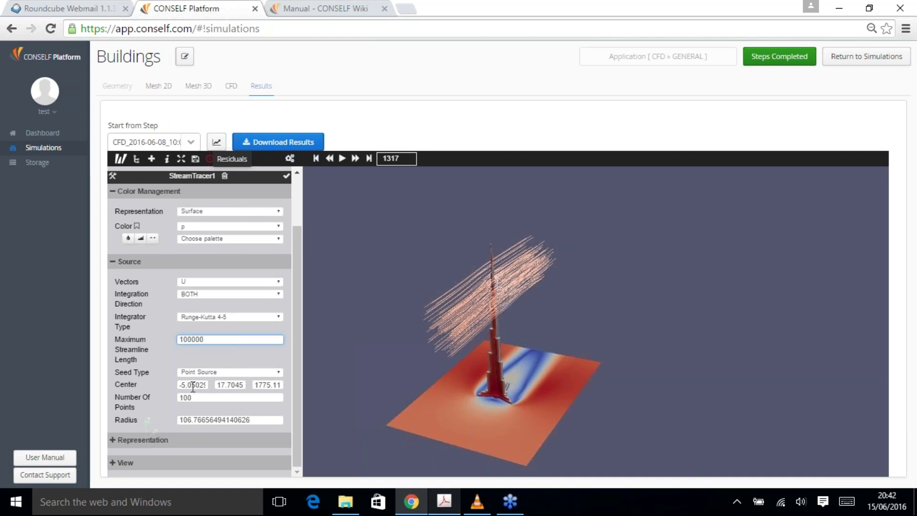
{"action": "double_click", "coordinate": [194, 383]}
{"action": "key", "text": "BackSpace"}
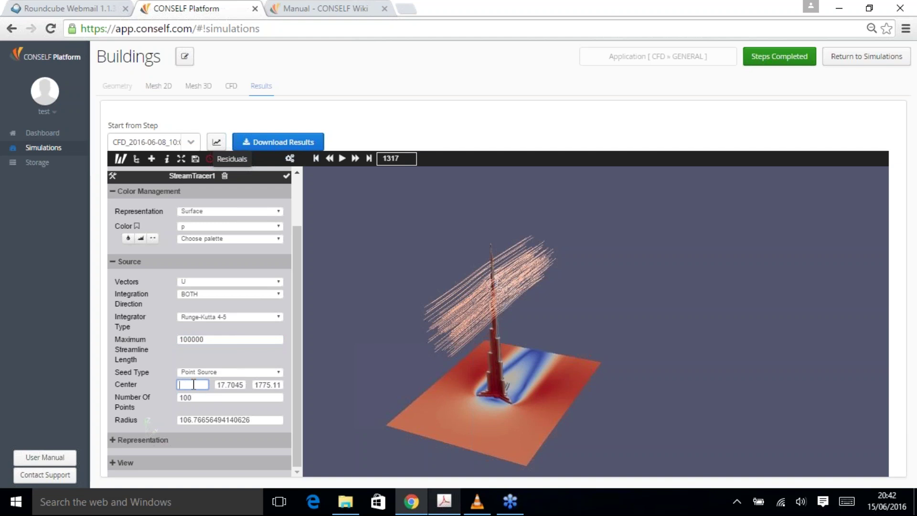
{"action": "type", "text": "0"}
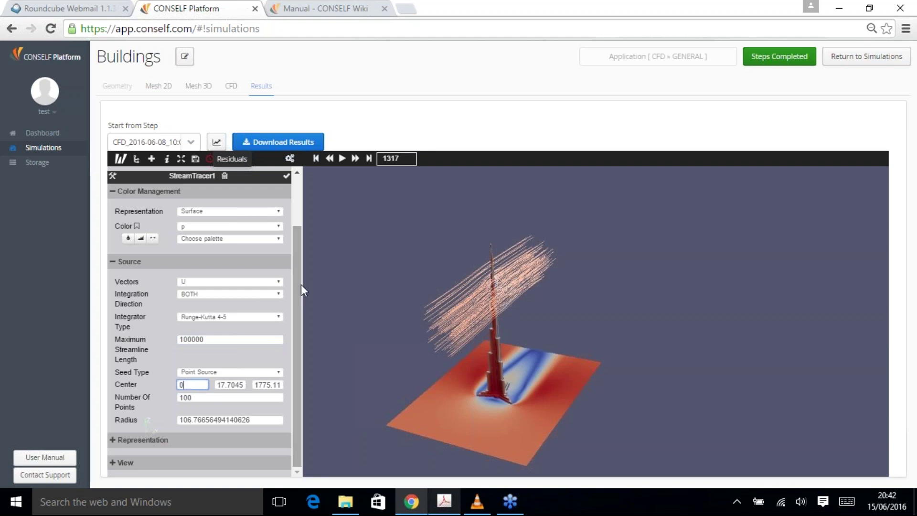
Set the seed centre Y -420, Z 1250, 300 points and radius 20, and apply
{"action": "scroll", "coordinate": [297, 220], "scroll_direction": "up", "scroll_amount": 2}
{"action": "scroll", "coordinate": [292, 245], "scroll_direction": "down", "scroll_amount": 2}
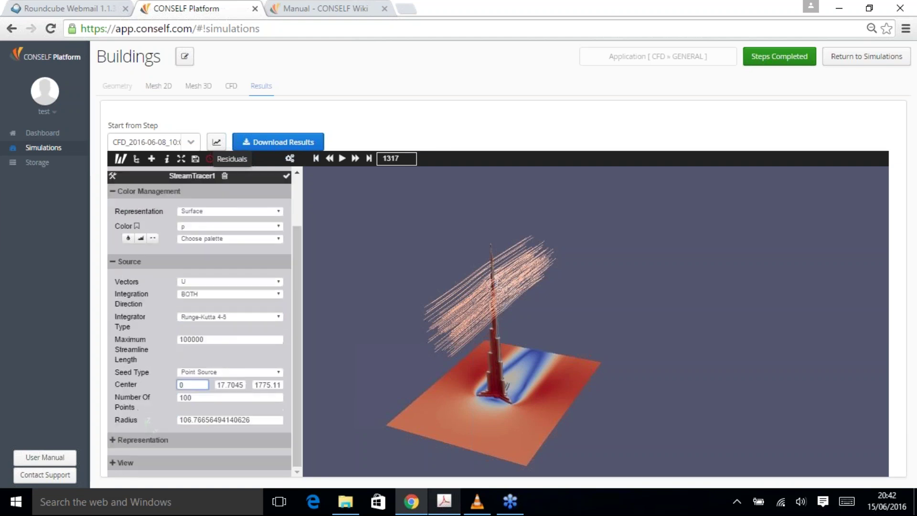
{"action": "key", "text": "Tab"}
{"action": "type", "text": "-420"}
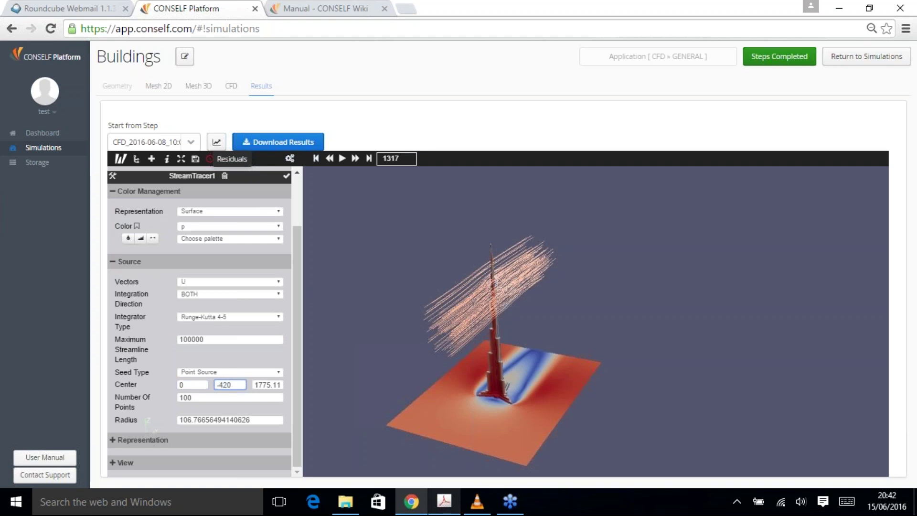
{"action": "key", "text": "Tab"}
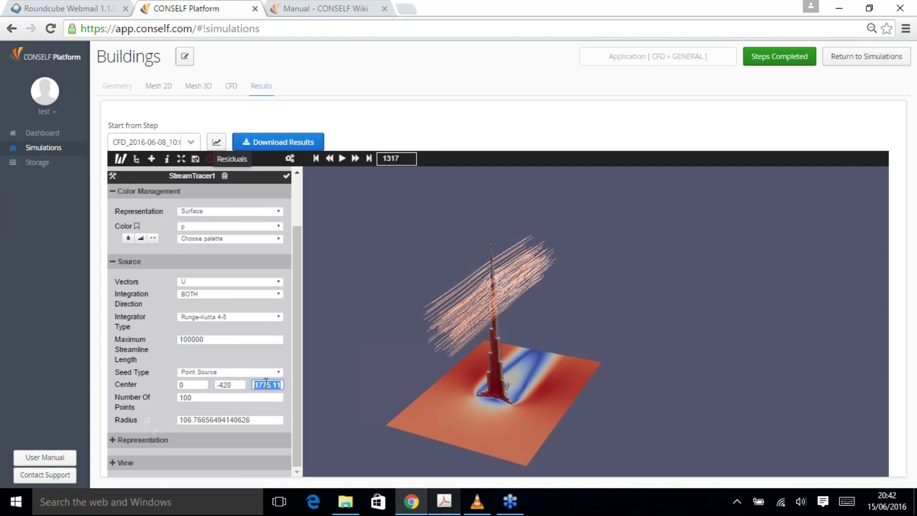
{"action": "type", "text": "122"}
{"action": "type", "text": "0"}
{"action": "left_click", "coordinate": [186, 397]}
{"action": "double_click", "coordinate": [186, 398]}
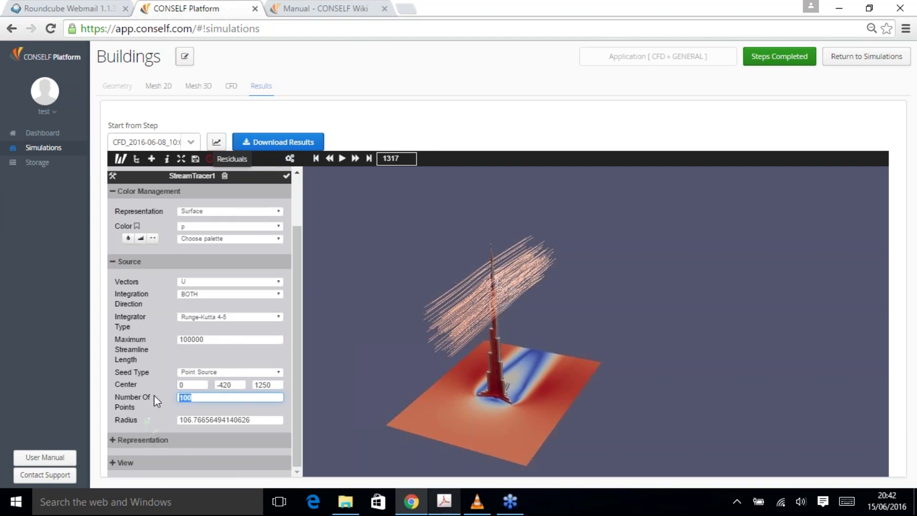
{"action": "type", "text": "300"}
{"action": "left_click_drag", "start_coordinate": [249, 419], "coordinate": [178, 418]}
{"action": "key", "text": "BackSpace"}
{"action": "key", "text": "Delete"}
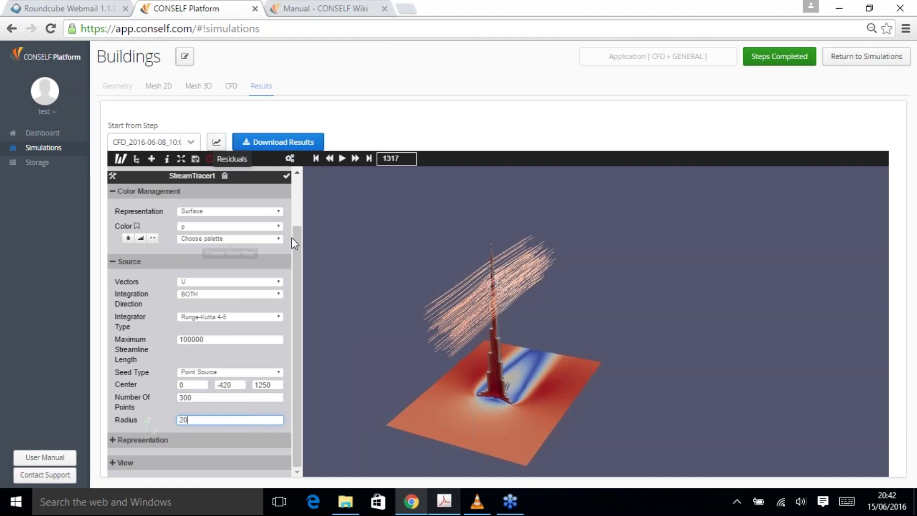
{"action": "left_click_drag", "start_coordinate": [295, 233], "coordinate": [296, 214]}
{"action": "scroll", "coordinate": [290, 223], "scroll_direction": "up", "scroll_amount": 1}
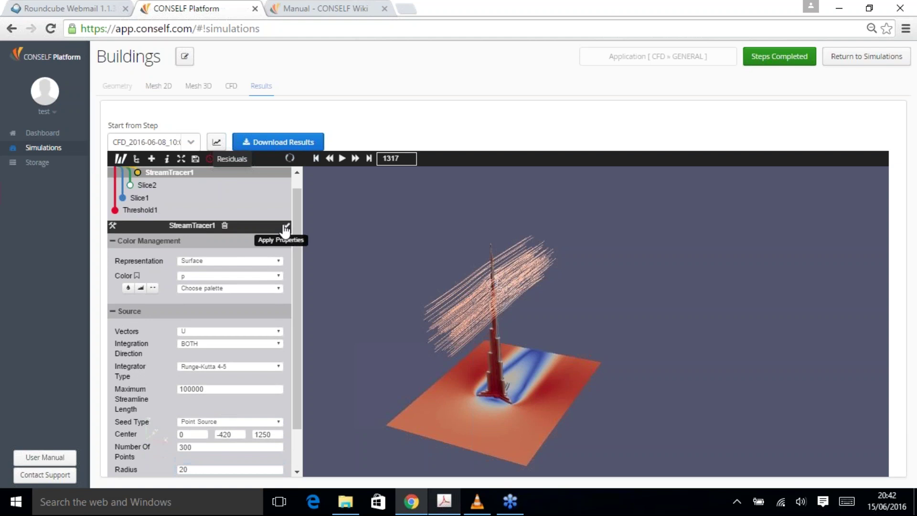
{"action": "left_click", "coordinate": [286, 225]}
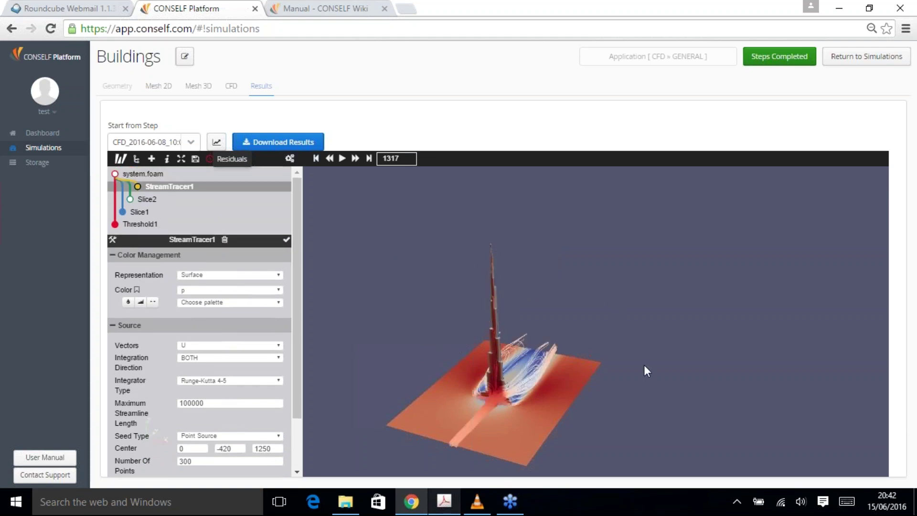
Switch StreamTracer1's colouring from p to velocity U and orbit to view the streamlines
{"action": "left_click_drag", "start_coordinate": [641, 340], "coordinate": [562, 422]}
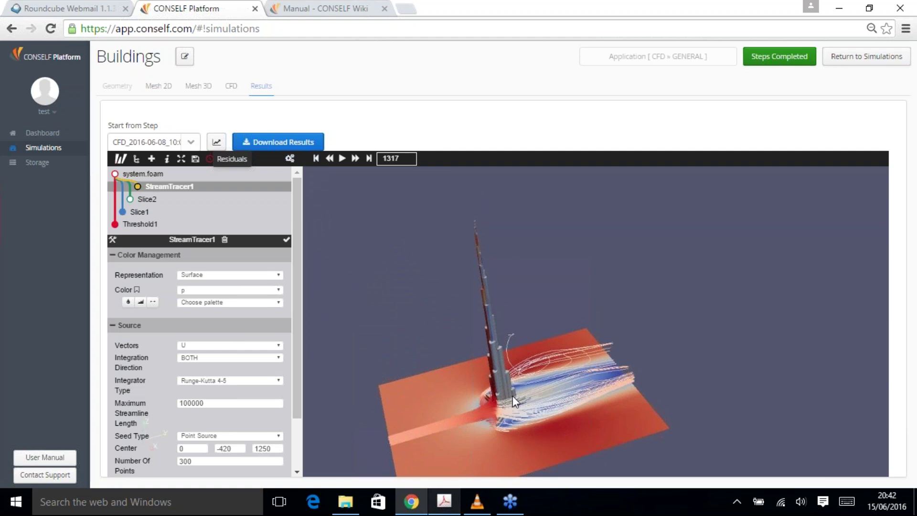
{"action": "left_click", "coordinate": [203, 291]}
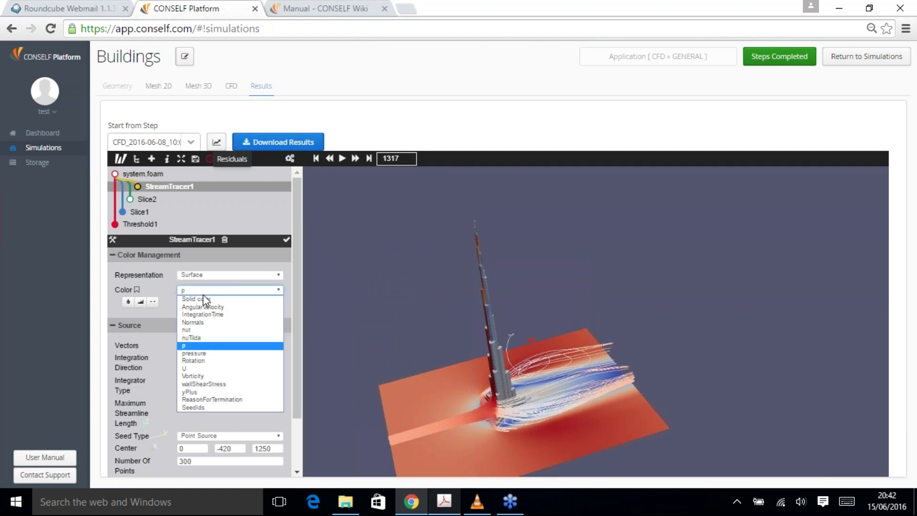
{"action": "left_click", "coordinate": [206, 368]}
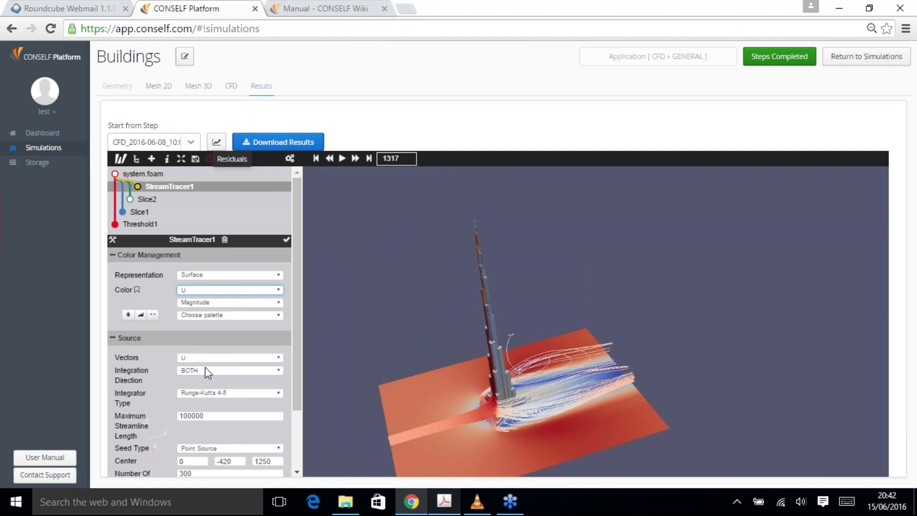
{"action": "left_click", "coordinate": [287, 240]}
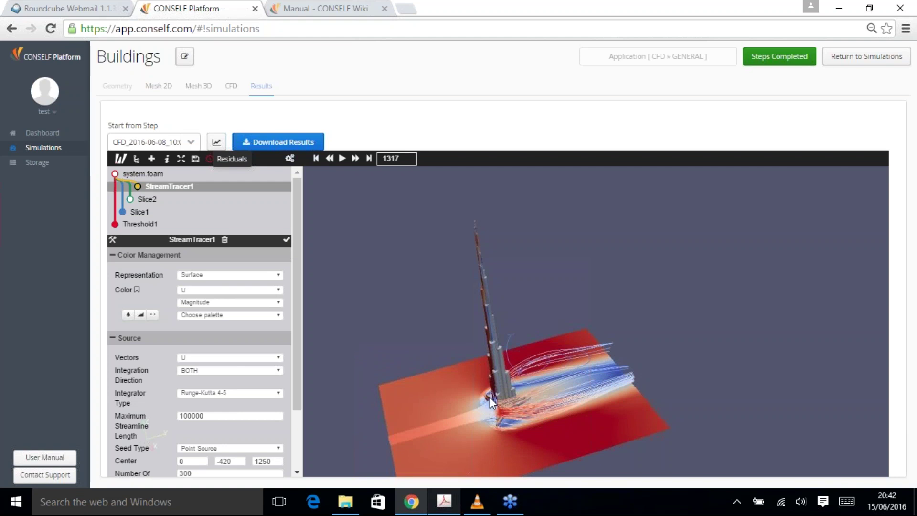
{"action": "left_click_drag", "start_coordinate": [488, 403], "coordinate": [527, 409]}
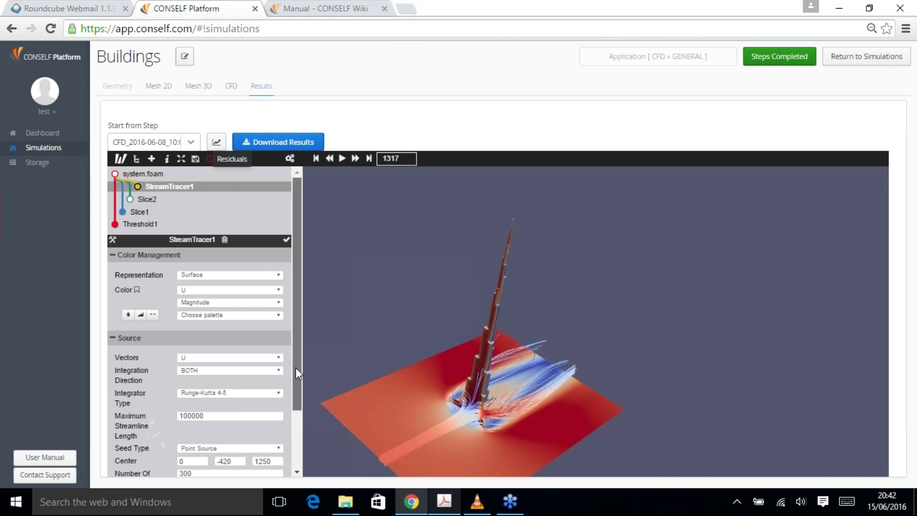
{"action": "left_click_drag", "start_coordinate": [296, 368], "coordinate": [293, 401]}
Move the stream tracer seed Center Y to 50 and orbit to view the wake
{"action": "left_click_drag", "start_coordinate": [246, 421], "coordinate": [152, 419]}
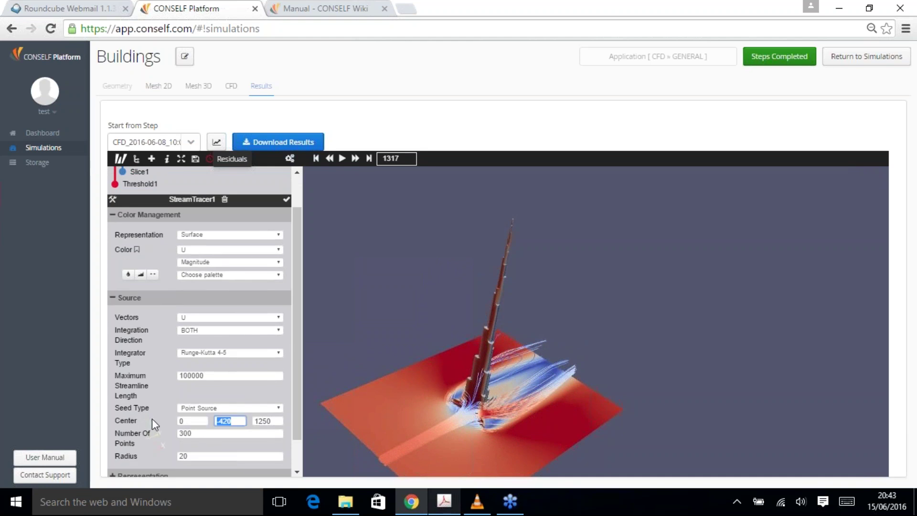
{"action": "type", "text": "50"}
{"action": "left_click", "coordinate": [262, 421]}
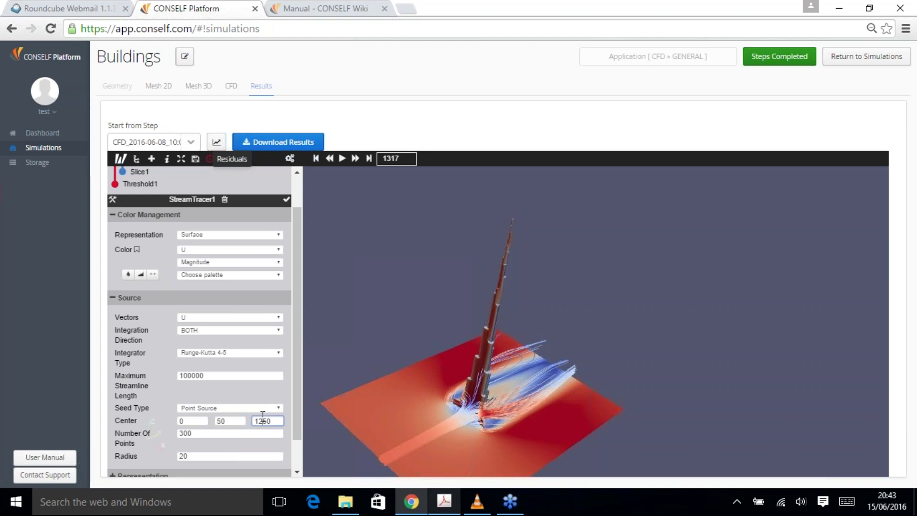
{"action": "left_click", "coordinate": [287, 199]}
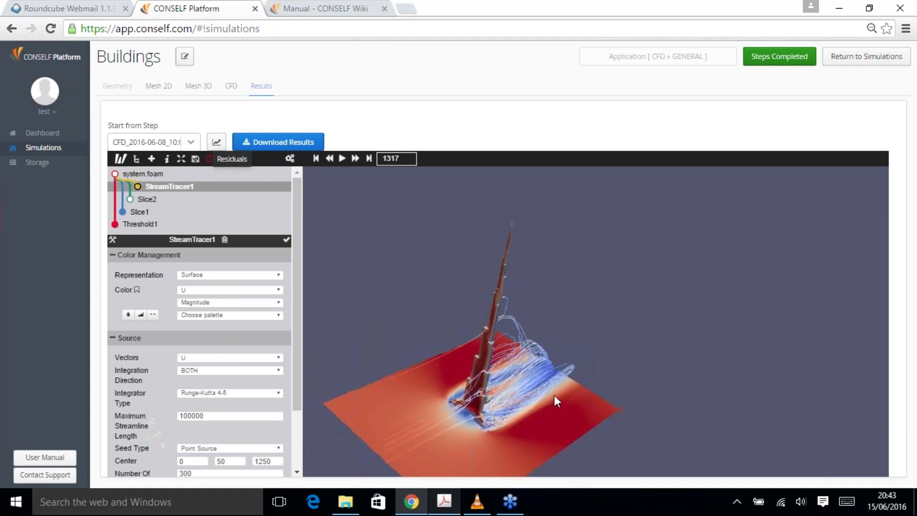
{"action": "mouse_move", "coordinate": [554, 395]}
{"action": "left_mouse_down"}
{"action": "mouse_move", "coordinate": [515, 388]}
{"action": "mouse_move", "coordinate": [412, 416]}
{"action": "mouse_move", "coordinate": [414, 424]}
{"action": "mouse_move", "coordinate": [546, 394]}
{"action": "left_mouse_up"}
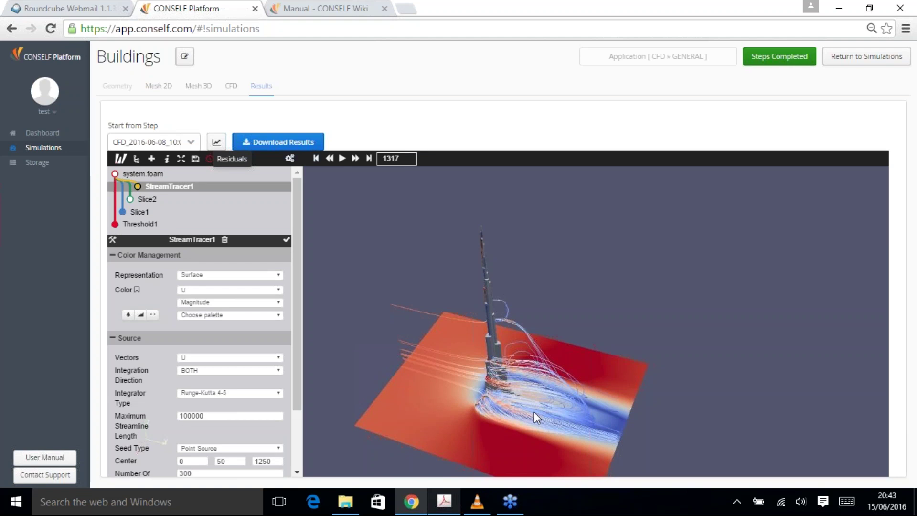
{"action": "left_click_drag", "start_coordinate": [466, 339], "coordinate": [554, 371]}
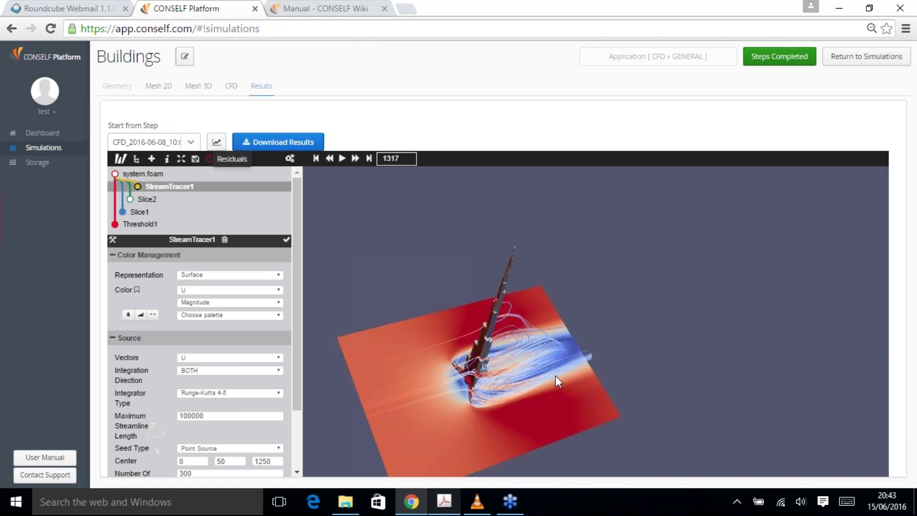
Bring the webinar slides PDF forward in Acrobat in full-screen mode
{"action": "left_click", "coordinate": [445, 503]}
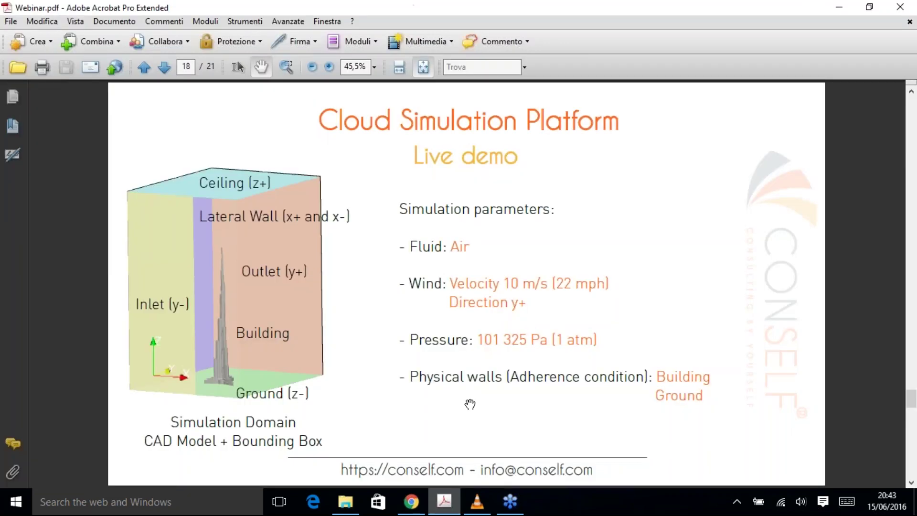
{"action": "key", "text": "ctrl+l"}
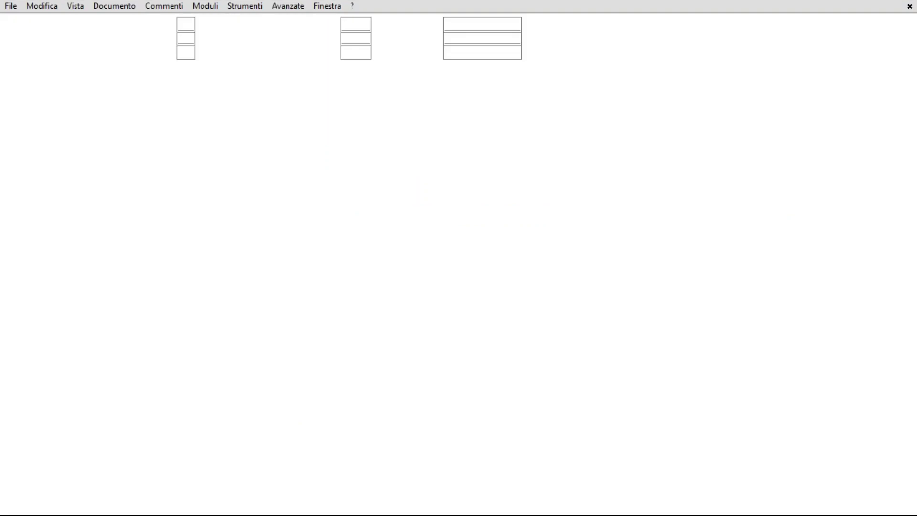